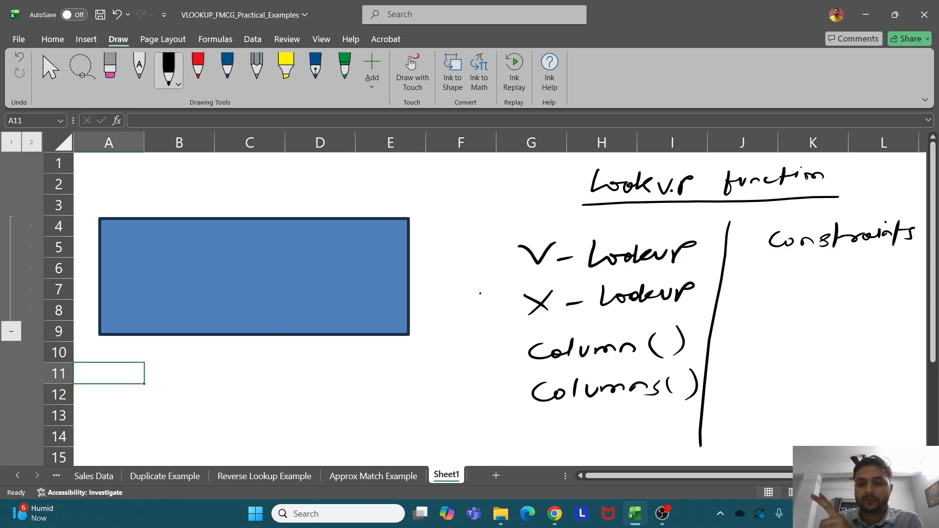
Ink ticks beside V-Lookup, X-Lookup and Constraints, circle X-Lookup, and brace Column()/Columns()
{"action": "left_click_drag", "start_coordinate": [475, 274], "coordinate": [534, 257]}
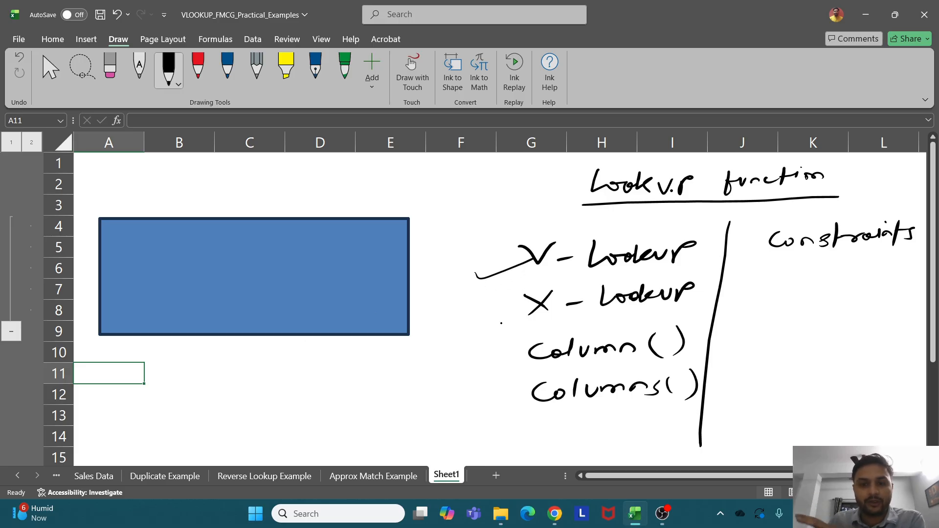
{"action": "left_click_drag", "start_coordinate": [488, 314], "coordinate": [527, 310]}
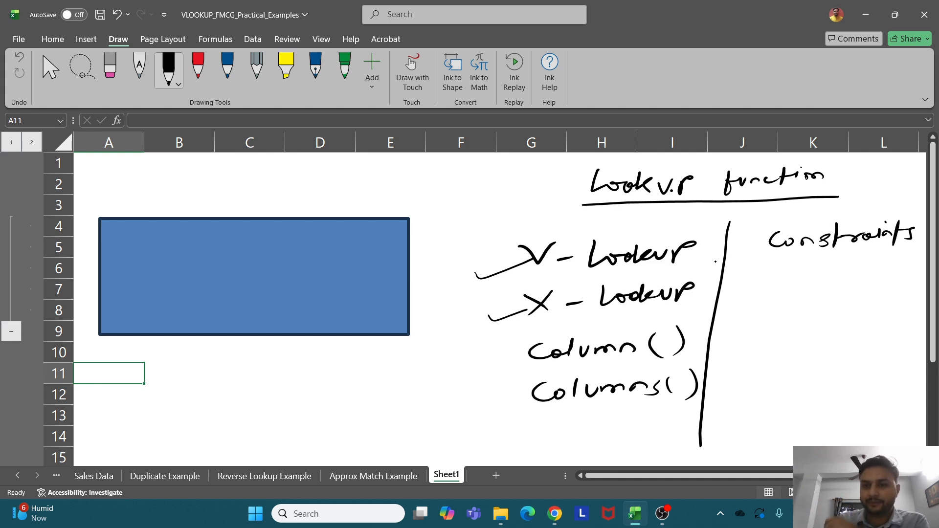
{"action": "left_click_drag", "start_coordinate": [693, 269], "coordinate": [717, 268]}
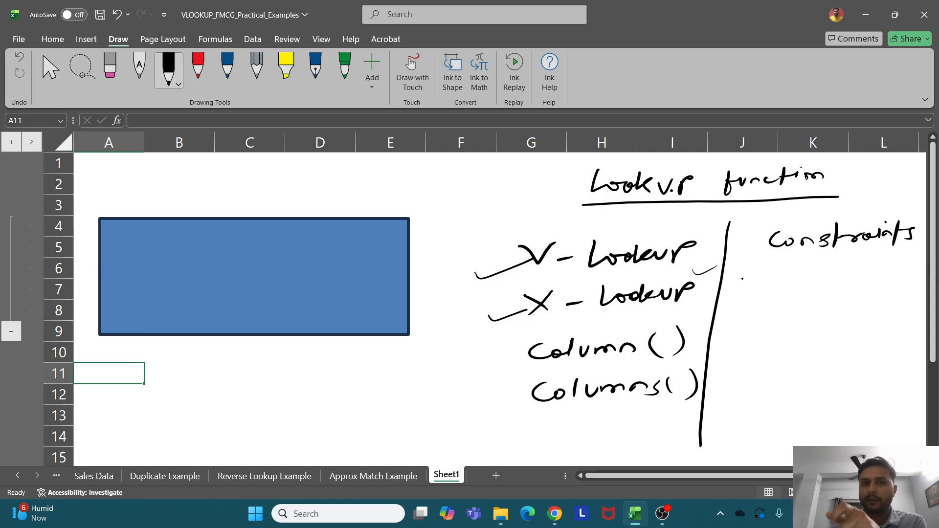
{"action": "mouse_move", "coordinate": [796, 263]}
{"action": "left_mouse_down"}
{"action": "mouse_move", "coordinate": [831, 256]}
{"action": "mouse_move", "coordinate": [842, 265]}
{"action": "left_mouse_up"}
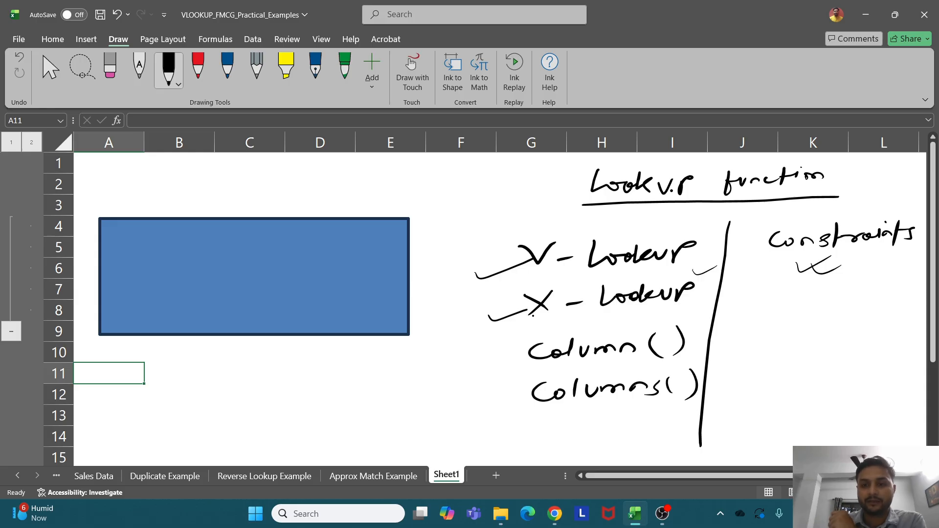
{"action": "mouse_move", "coordinate": [481, 331]}
{"action": "left_mouse_down"}
{"action": "mouse_move", "coordinate": [617, 326]}
{"action": "mouse_move", "coordinate": [719, 291]}
{"action": "mouse_move", "coordinate": [582, 282]}
{"action": "mouse_move", "coordinate": [493, 339]}
{"action": "left_mouse_up"}
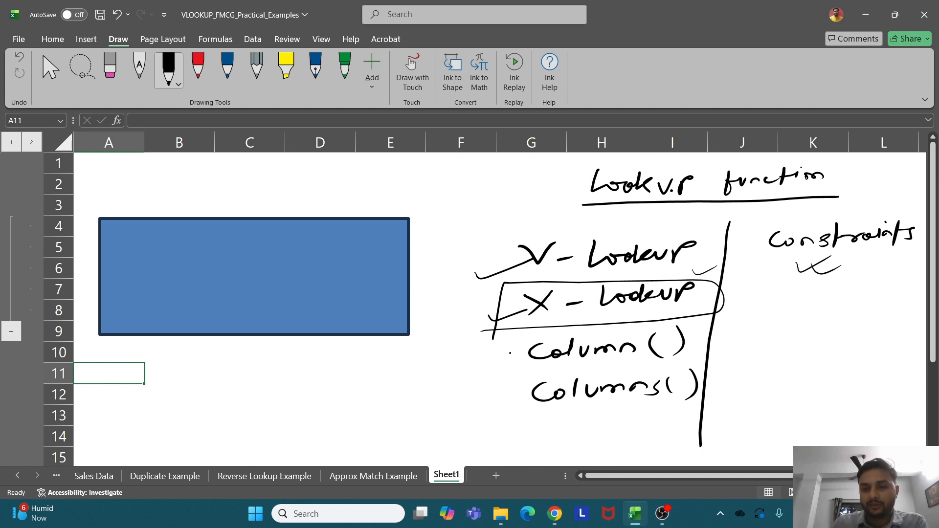
{"action": "mouse_move", "coordinate": [523, 337]}
{"action": "left_mouse_down"}
{"action": "mouse_move", "coordinate": [519, 423]}
{"action": "mouse_move", "coordinate": [628, 418]}
{"action": "left_mouse_up"}
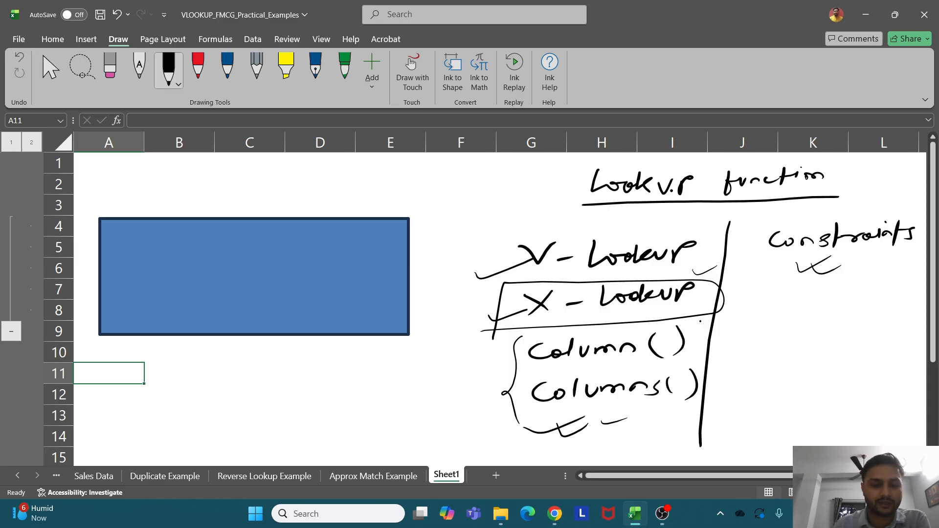
{"action": "left_click", "coordinate": [17, 476]}
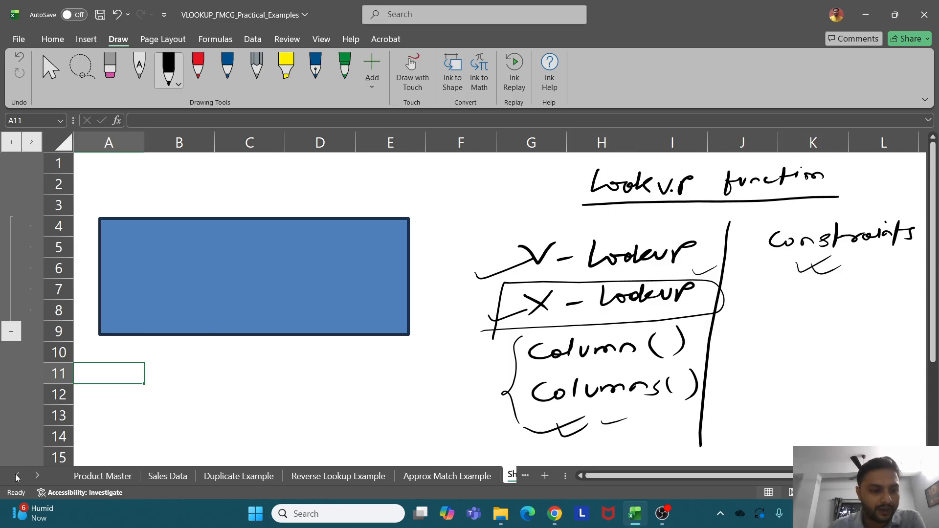
On the Sales Data sheet, select B4 and handwrite an underlined 'Lookup' below the sales table
{"action": "left_click", "coordinate": [170, 476]}
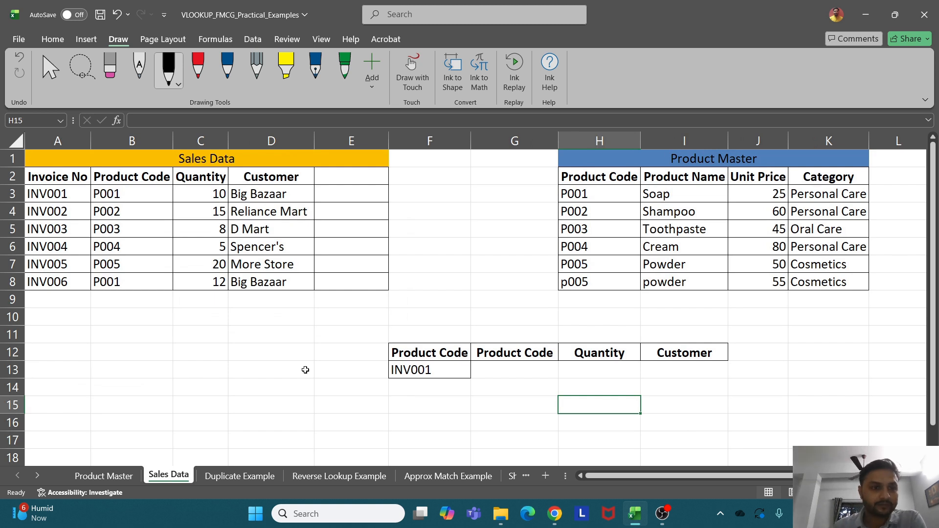
{"action": "left_click", "coordinate": [115, 209]}
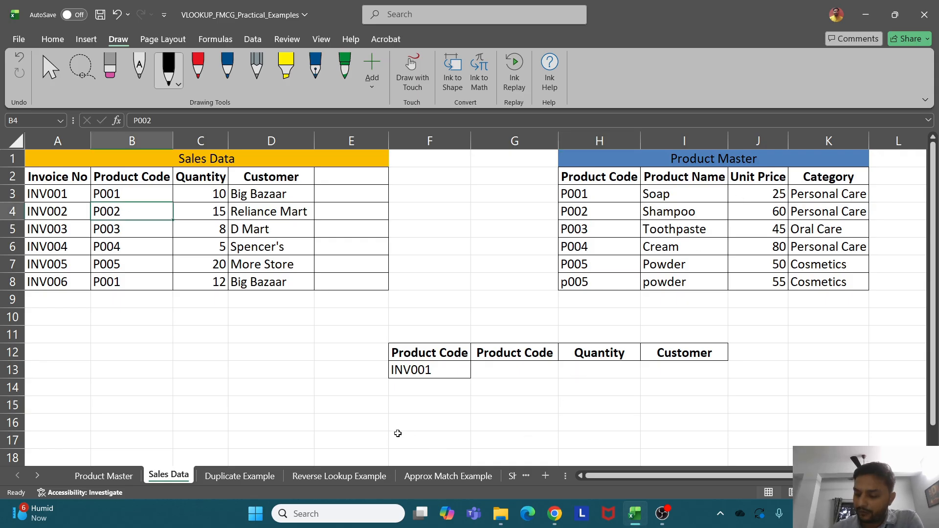
{"action": "mouse_move", "coordinate": [92, 350]}
{"action": "left_mouse_down"}
{"action": "mouse_move", "coordinate": [97, 369]}
{"action": "mouse_move", "coordinate": [164, 326]}
{"action": "left_mouse_up"}
{"action": "left_click_drag", "start_coordinate": [83, 378], "coordinate": [139, 357]}
{"action": "left_click_drag", "start_coordinate": [89, 385], "coordinate": [141, 364]}
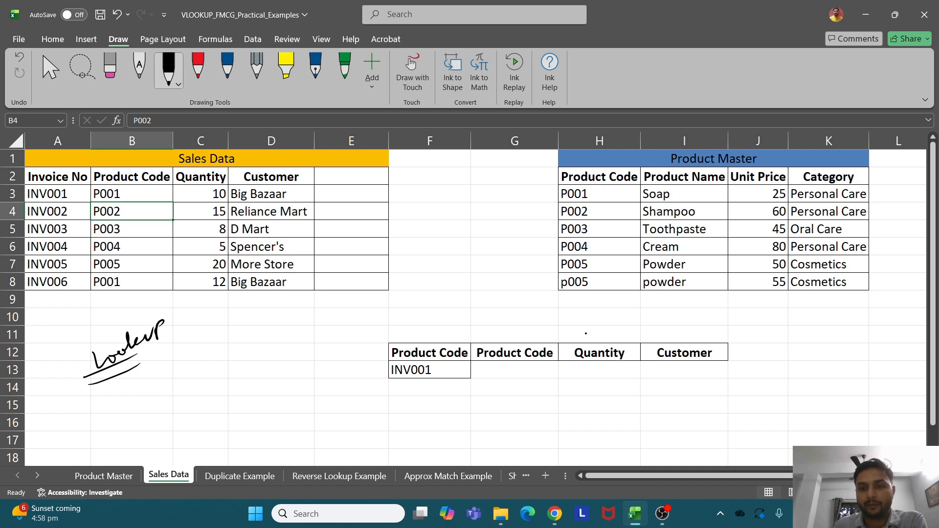
Ink emphasis marks around the tables, underlining P001, P004, Soap, 25 and Personal Care
{"action": "mouse_move", "coordinate": [555, 303]}
{"action": "left_mouse_down"}
{"action": "mouse_move", "coordinate": [567, 314]}
{"action": "mouse_move", "coordinate": [605, 302]}
{"action": "left_mouse_up"}
{"action": "mouse_move", "coordinate": [578, 310]}
{"action": "left_mouse_down"}
{"action": "mouse_move", "coordinate": [592, 318]}
{"action": "mouse_move", "coordinate": [614, 310]}
{"action": "left_mouse_up"}
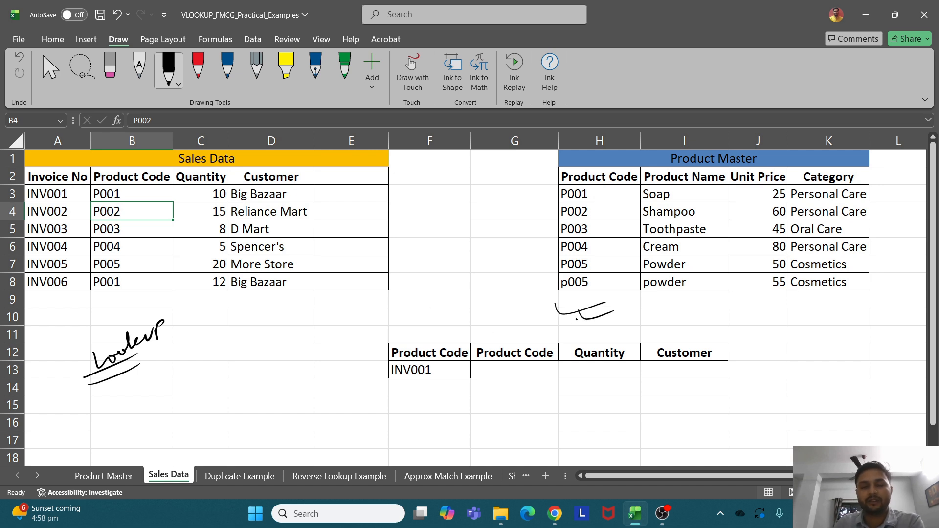
{"action": "mouse_move", "coordinate": [479, 240]}
{"action": "left_mouse_down"}
{"action": "mouse_move", "coordinate": [541, 223]}
{"action": "mouse_move", "coordinate": [548, 235]}
{"action": "left_mouse_up"}
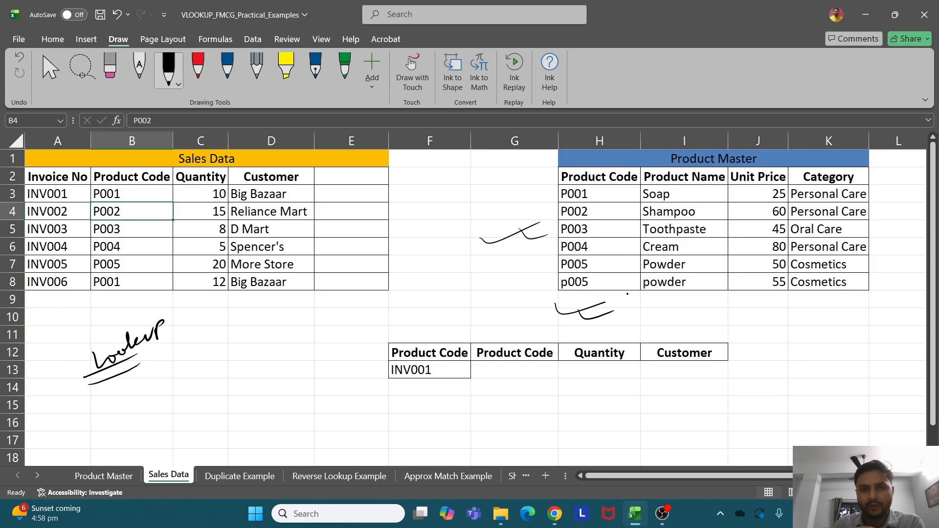
{"action": "mouse_move", "coordinate": [223, 345]}
{"action": "left_mouse_down"}
{"action": "mouse_move", "coordinate": [268, 326]}
{"action": "mouse_move", "coordinate": [277, 337]}
{"action": "left_mouse_up"}
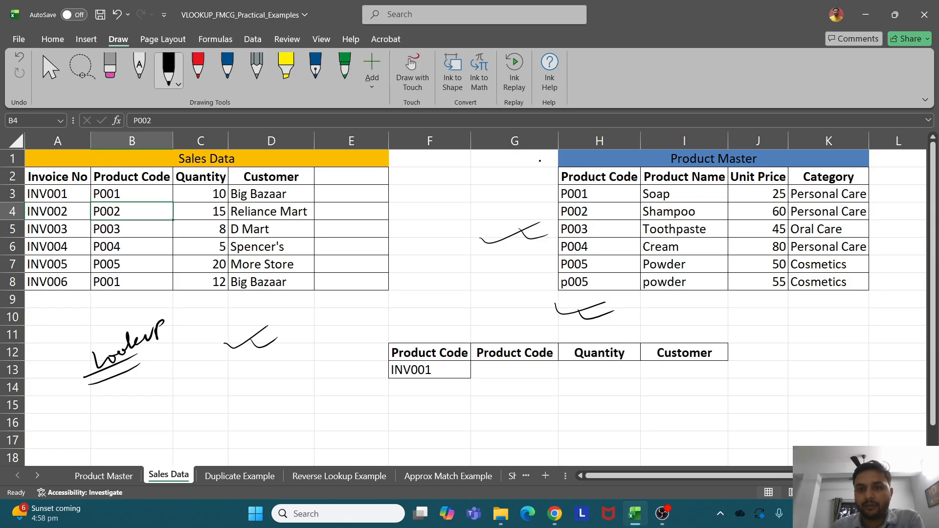
{"action": "left_click_drag", "start_coordinate": [581, 254], "coordinate": [626, 247]}
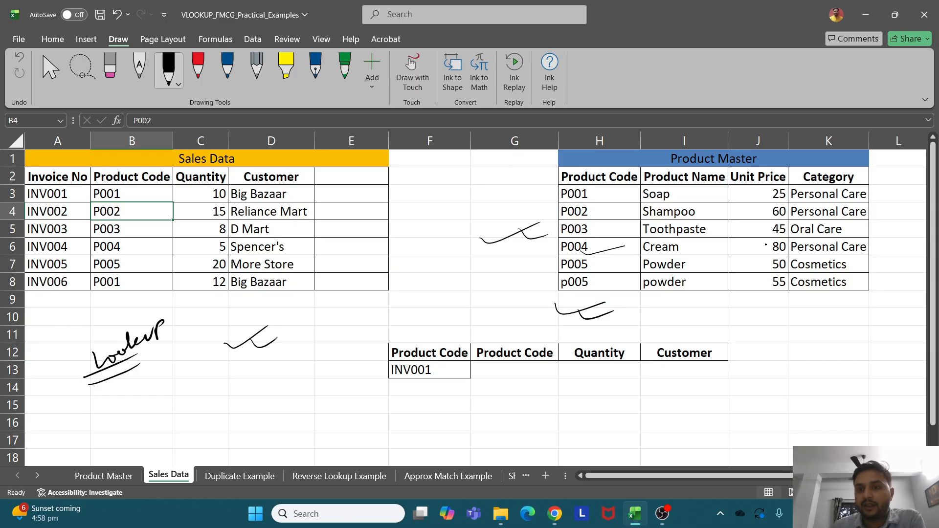
{"action": "left_click_drag", "start_coordinate": [584, 203], "coordinate": [598, 202]}
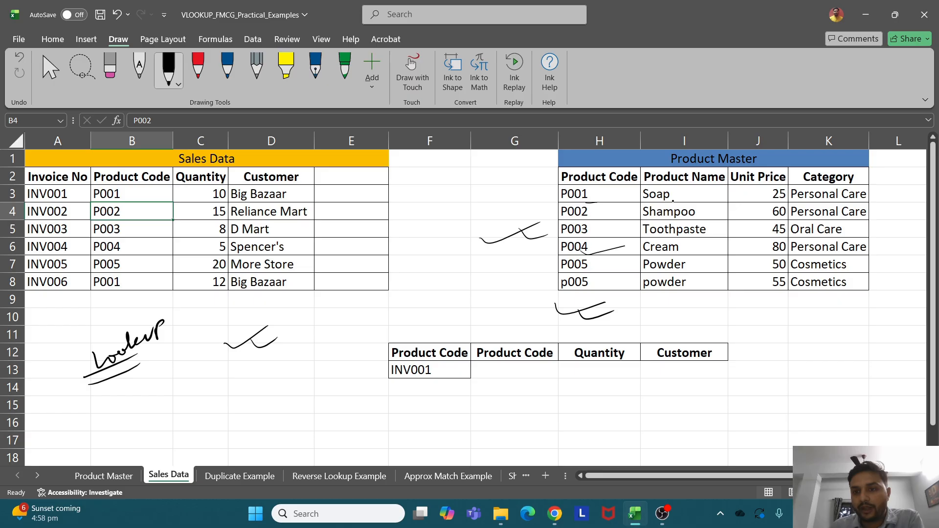
{"action": "left_click_drag", "start_coordinate": [669, 204], "coordinate": [691, 199]}
{"action": "left_click_drag", "start_coordinate": [767, 205], "coordinate": [788, 201]}
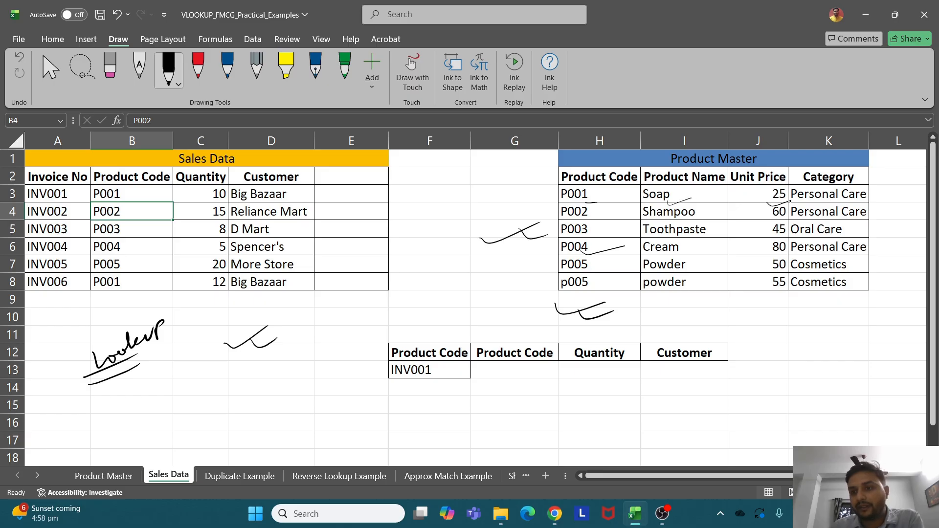
{"action": "left_click_drag", "start_coordinate": [862, 210], "coordinate": [893, 205]}
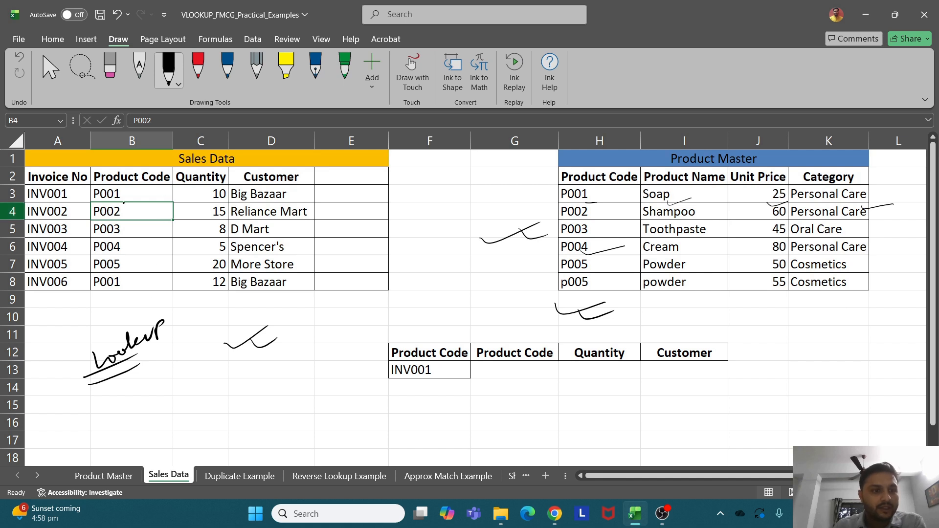
Underline P001 and row 3 in the sales table, and handwrite an underlined note beside Customer
{"action": "left_click_drag", "start_coordinate": [124, 201], "coordinate": [151, 194]}
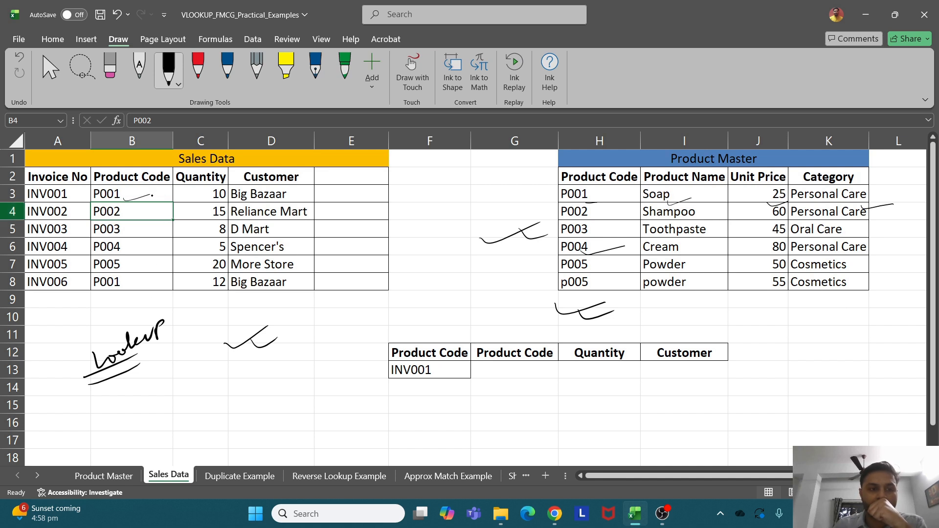
{"action": "left_click_drag", "start_coordinate": [205, 206], "coordinate": [311, 198]}
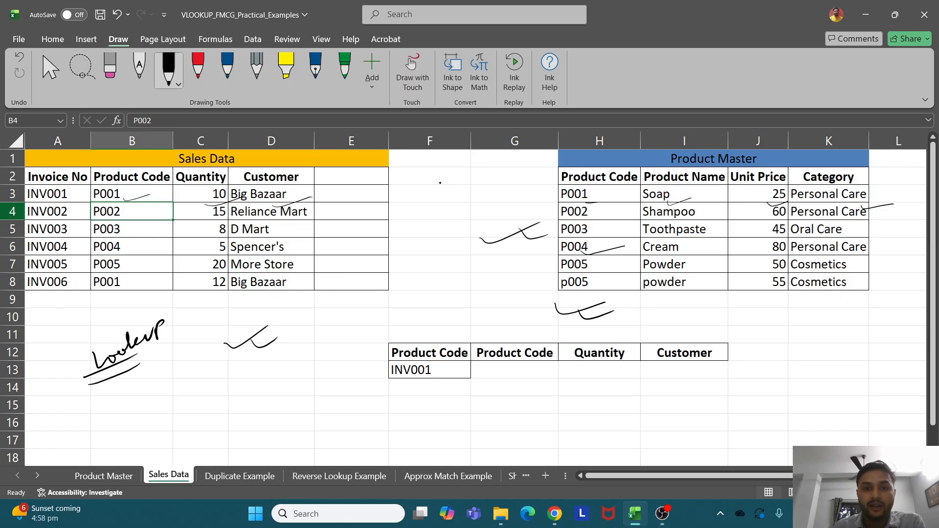
{"action": "mouse_move", "coordinate": [435, 172]}
{"action": "left_mouse_down"}
{"action": "mouse_move", "coordinate": [416, 188]}
{"action": "mouse_move", "coordinate": [473, 182]}
{"action": "left_mouse_up"}
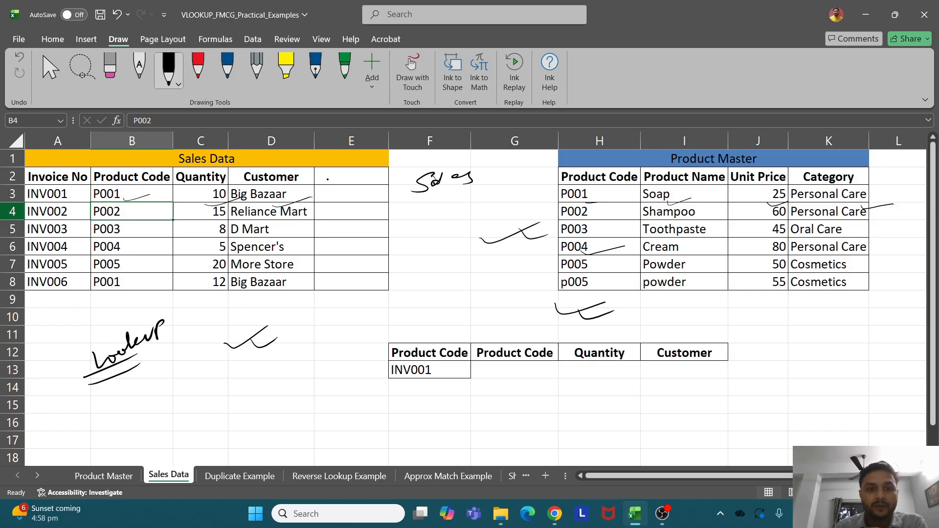
{"action": "left_click_drag", "start_coordinate": [327, 181], "coordinate": [348, 184]}
{"action": "left_click", "coordinate": [356, 171]}
{"action": "mouse_move", "coordinate": [352, 180]}
{"action": "left_mouse_down"}
{"action": "mouse_move", "coordinate": [378, 180]}
{"action": "mouse_move", "coordinate": [361, 184]}
{"action": "left_mouse_up"}
{"action": "double_click", "coordinate": [360, 183]}
{"action": "left_click_drag", "start_coordinate": [360, 180], "coordinate": [400, 179]}
{"action": "left_click_drag", "start_coordinate": [324, 187], "coordinate": [376, 183]}
Draw arrows toward column E, tick E5 and Product Master rows, and circle the note between tables
{"action": "mouse_move", "coordinate": [199, 202]}
{"action": "left_mouse_down"}
{"action": "mouse_move", "coordinate": [306, 211]}
{"action": "mouse_move", "coordinate": [352, 193]}
{"action": "mouse_move", "coordinate": [345, 203]}
{"action": "left_mouse_up"}
{"action": "mouse_move", "coordinate": [411, 203]}
{"action": "left_mouse_down"}
{"action": "mouse_move", "coordinate": [446, 199]}
{"action": "mouse_move", "coordinate": [450, 210]}
{"action": "left_mouse_up"}
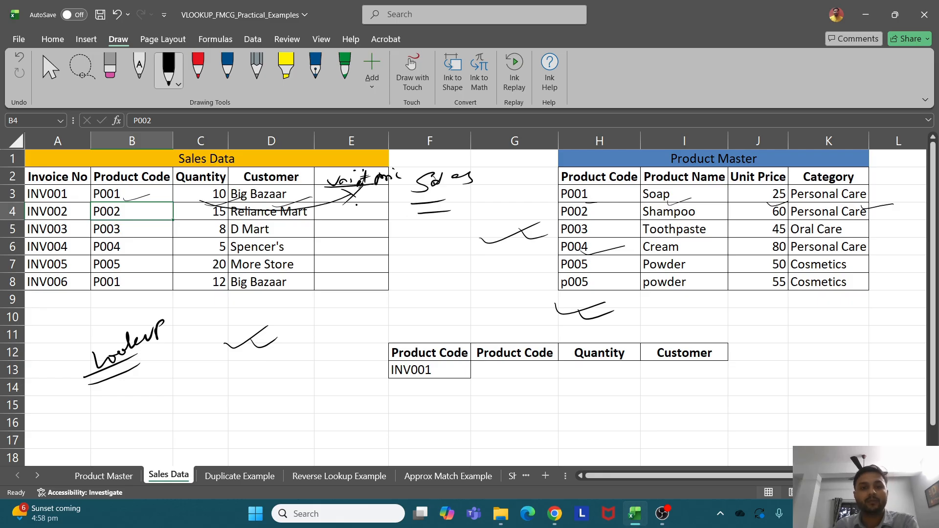
{"action": "left_click_drag", "start_coordinate": [350, 220], "coordinate": [381, 219]}
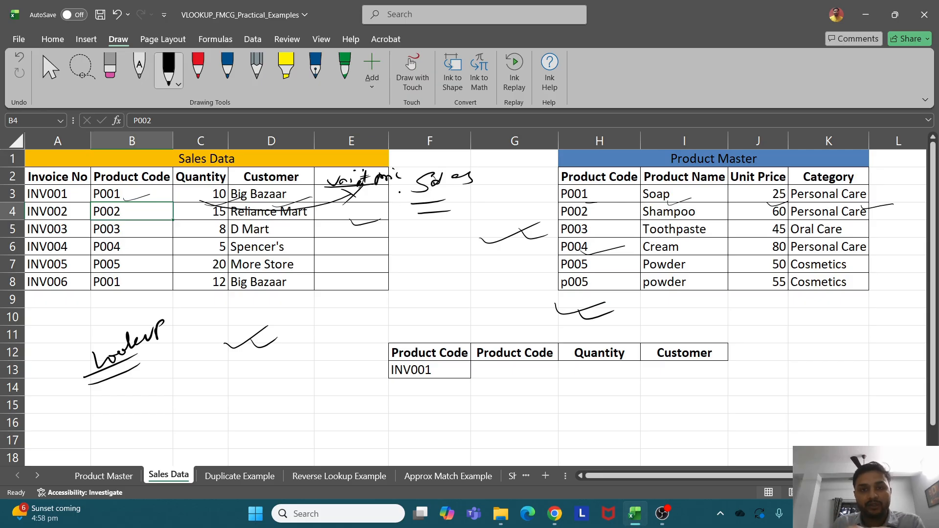
{"action": "left_click_drag", "start_coordinate": [550, 228], "coordinate": [593, 238]}
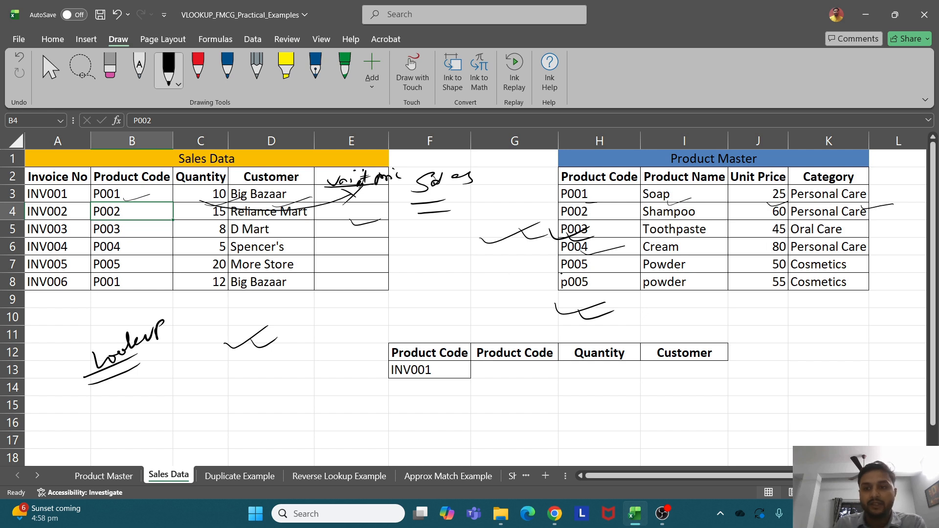
{"action": "left_click_drag", "start_coordinate": [516, 286], "coordinate": [578, 279]}
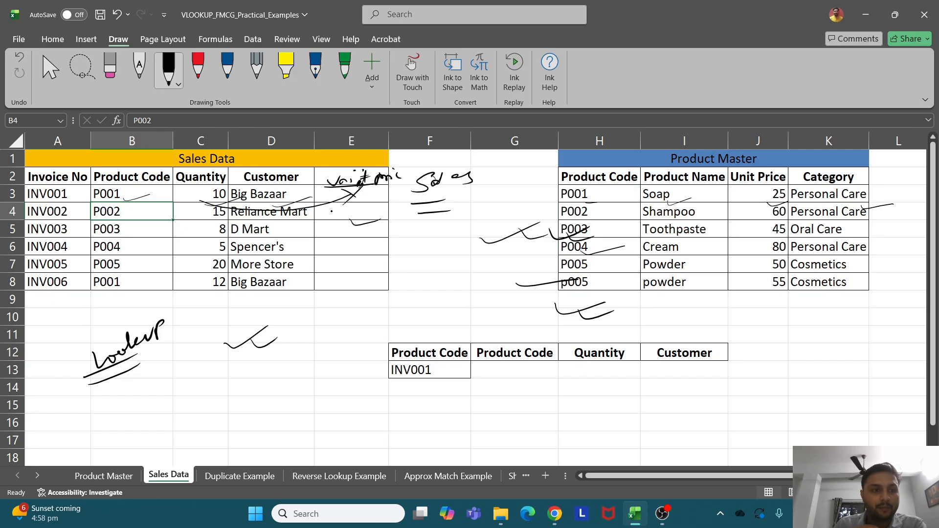
{"action": "mouse_move", "coordinate": [318, 214]}
{"action": "left_mouse_down"}
{"action": "mouse_move", "coordinate": [358, 197]}
{"action": "mouse_move", "coordinate": [392, 231]}
{"action": "left_mouse_up"}
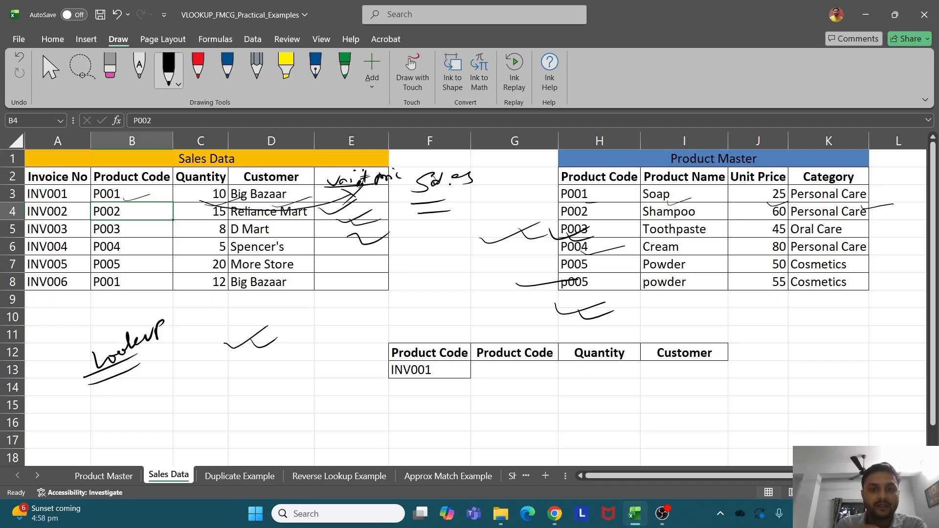
{"action": "mouse_move", "coordinate": [455, 170]}
{"action": "left_mouse_down"}
{"action": "mouse_move", "coordinate": [399, 220]}
{"action": "mouse_move", "coordinate": [473, 186]}
{"action": "left_mouse_up"}
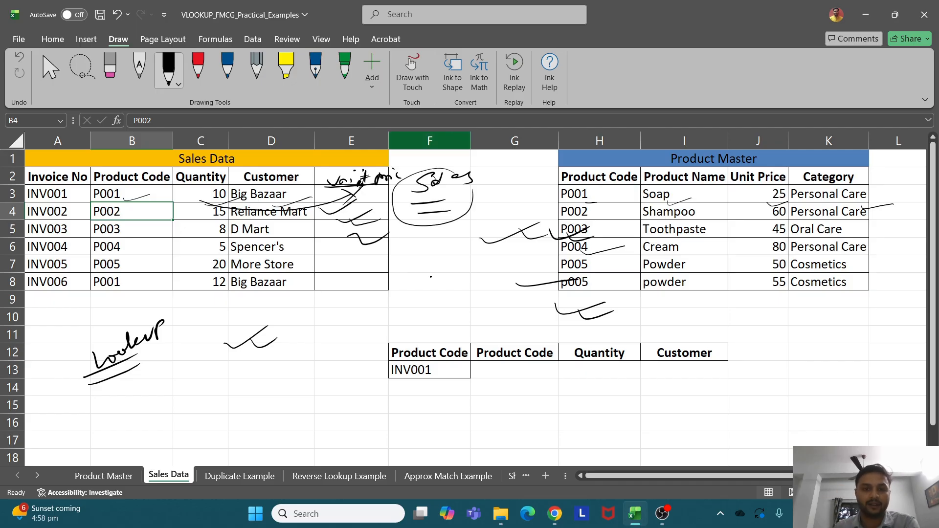
{"action": "double_click", "coordinate": [426, 262]}
Erase the circle, row 2 scribbles and Product Master ink marks, then ink a tick below the sales table
{"action": "mouse_move", "coordinate": [432, 212]}
{"action": "left_mouse_down"}
{"action": "mouse_move", "coordinate": [372, 206]}
{"action": "mouse_move", "coordinate": [362, 184]}
{"action": "mouse_move", "coordinate": [412, 174]}
{"action": "mouse_move", "coordinate": [356, 174]}
{"action": "mouse_move", "coordinate": [339, 241]}
{"action": "left_mouse_up"}
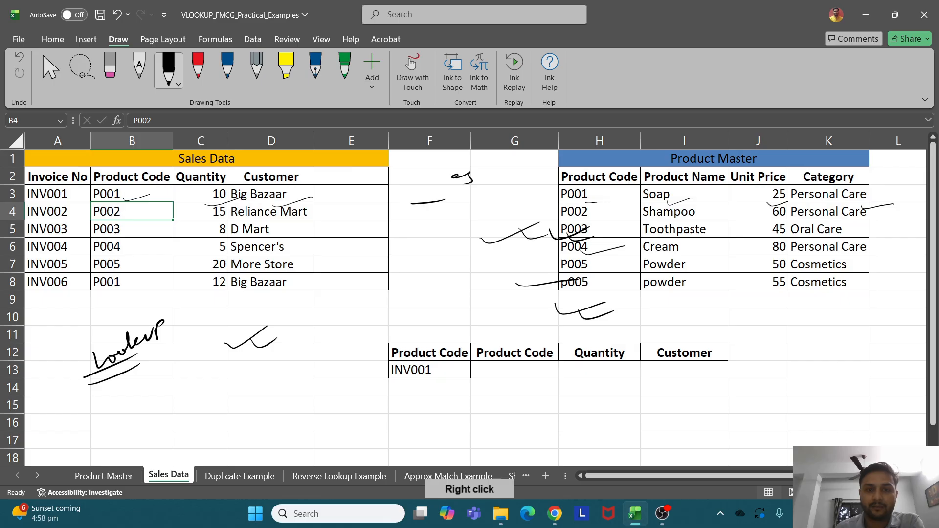
{"action": "mouse_move", "coordinate": [534, 162]}
{"action": "left_mouse_down"}
{"action": "mouse_move", "coordinate": [446, 197]}
{"action": "mouse_move", "coordinate": [284, 180]}
{"action": "mouse_move", "coordinate": [181, 200]}
{"action": "mouse_move", "coordinate": [142, 237]}
{"action": "mouse_move", "coordinate": [117, 343]}
{"action": "mouse_move", "coordinate": [182, 333]}
{"action": "mouse_move", "coordinate": [227, 360]}
{"action": "mouse_move", "coordinate": [258, 316]}
{"action": "left_mouse_up"}
{"action": "mouse_move", "coordinate": [609, 235]}
{"action": "left_mouse_down"}
{"action": "mouse_move", "coordinate": [553, 230]}
{"action": "mouse_move", "coordinate": [525, 296]}
{"action": "left_mouse_up"}
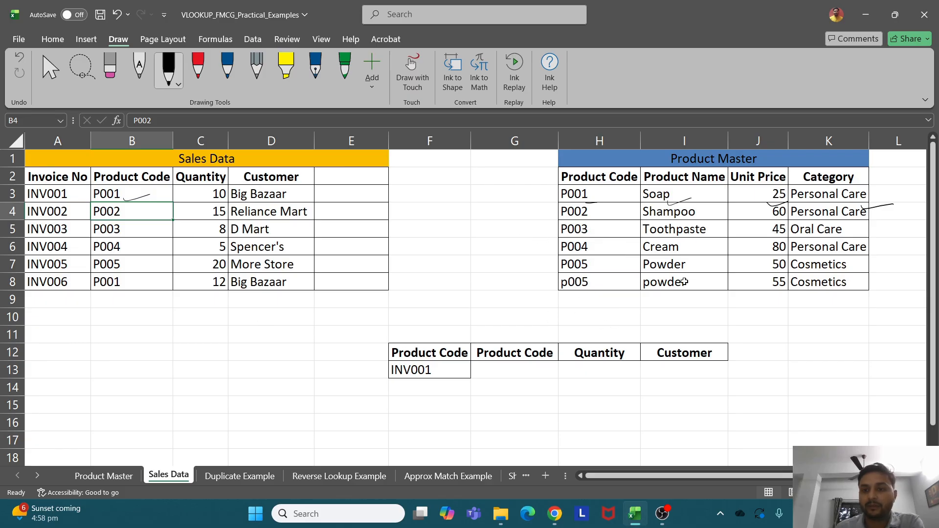
{"action": "left_click_drag", "start_coordinate": [657, 194], "coordinate": [893, 212]}
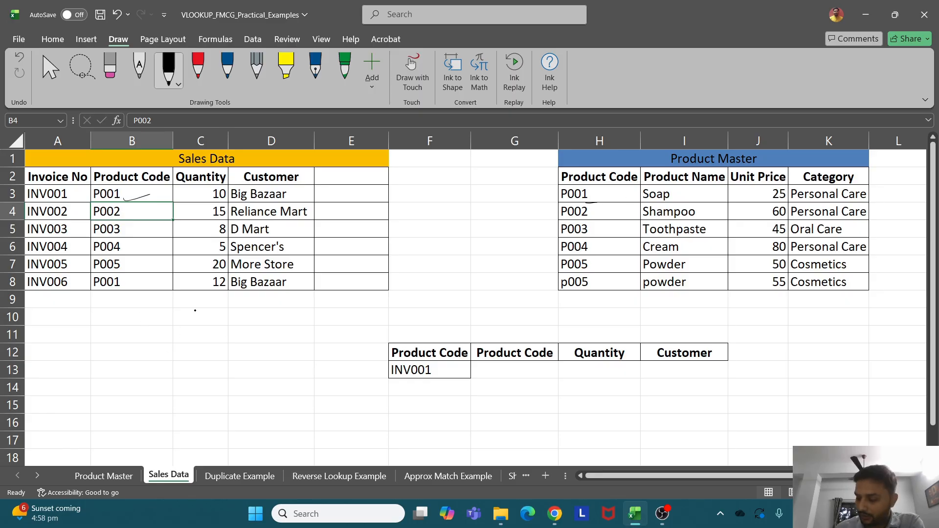
{"action": "mouse_move", "coordinate": [148, 347]}
{"action": "left_mouse_down"}
{"action": "mouse_move", "coordinate": [281, 311]}
{"action": "mouse_move", "coordinate": [201, 374]}
{"action": "mouse_move", "coordinate": [209, 364]}
{"action": "left_mouse_up"}
Write 'Ver' with an arrow, then ink a vertical and horizontal cross between the tables with a label
{"action": "left_click_drag", "start_coordinate": [238, 372], "coordinate": [274, 365]}
{"action": "mouse_move", "coordinate": [277, 362]}
{"action": "left_mouse_down"}
{"action": "mouse_move", "coordinate": [323, 329]}
{"action": "mouse_move", "coordinate": [344, 337]}
{"action": "left_mouse_up"}
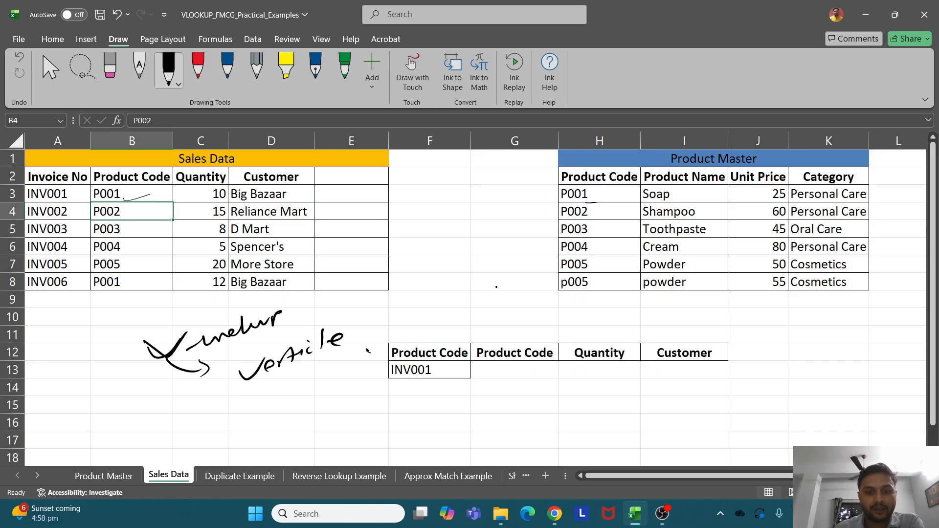
{"action": "left_click_drag", "start_coordinate": [449, 250], "coordinate": [438, 314]}
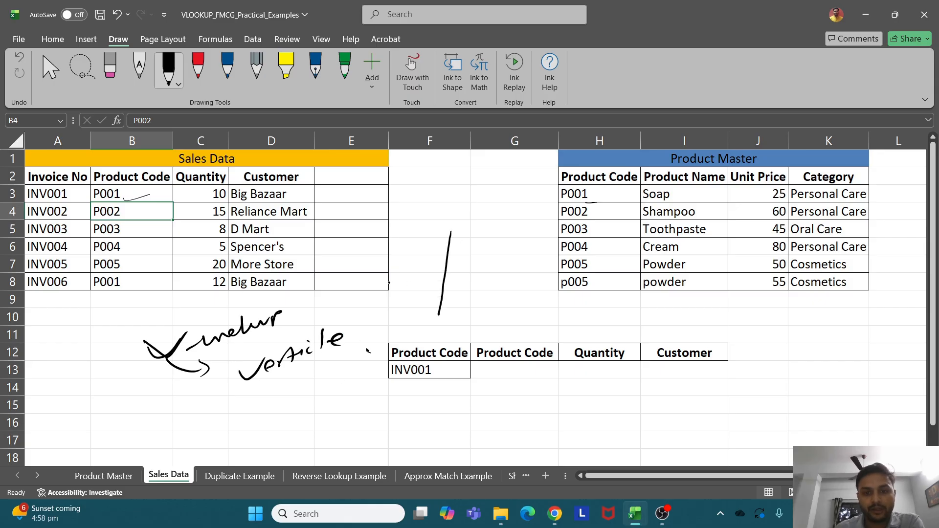
{"action": "left_click_drag", "start_coordinate": [389, 283], "coordinate": [504, 285]}
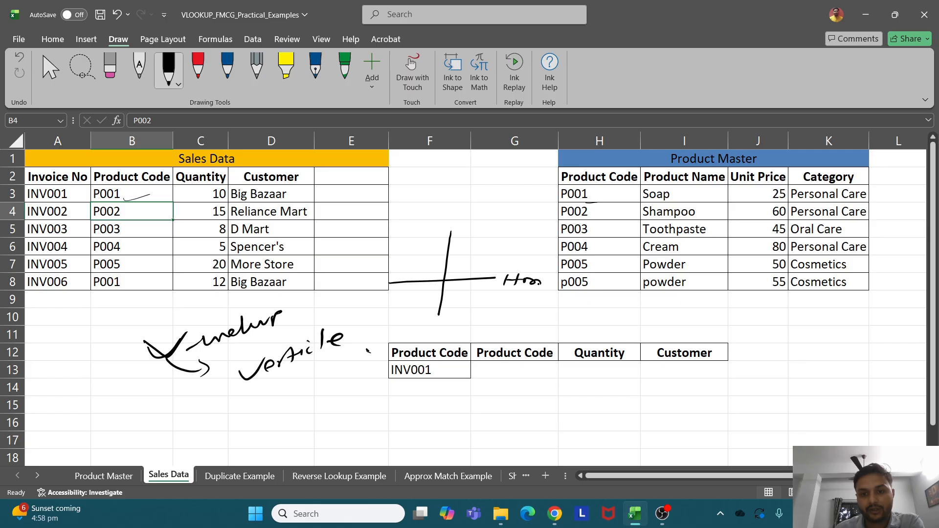
{"action": "mouse_move", "coordinate": [467, 229]}
{"action": "left_mouse_down"}
{"action": "mouse_move", "coordinate": [514, 205]}
{"action": "mouse_move", "coordinate": [531, 214]}
{"action": "left_mouse_up"}
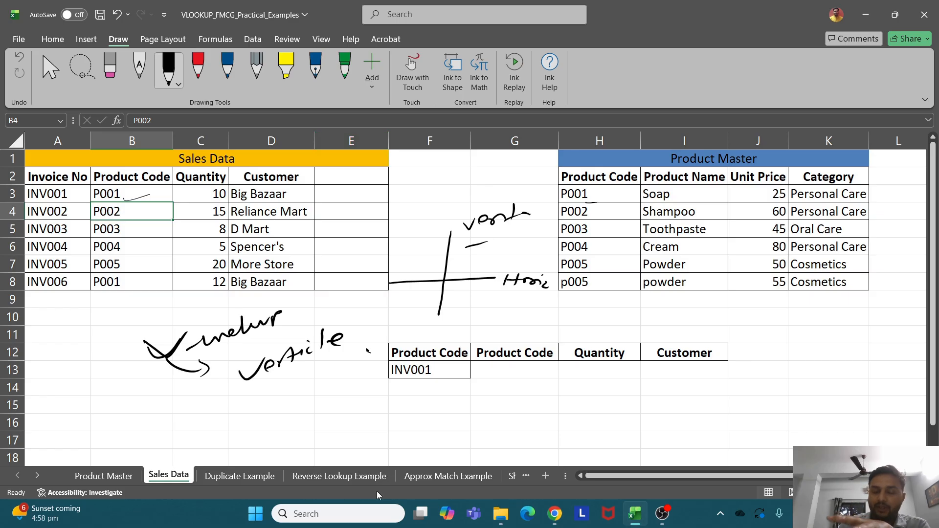
{"action": "left_click", "coordinate": [349, 190]}
Enter the header 'Unit Price' in E2
{"action": "left_click", "coordinate": [356, 177]}
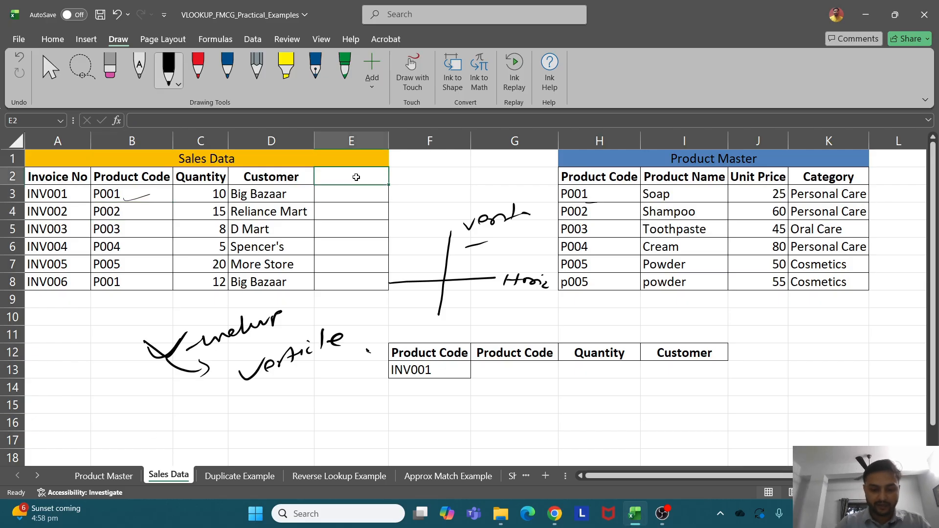
{"action": "type", "text": "Unit Pr"}
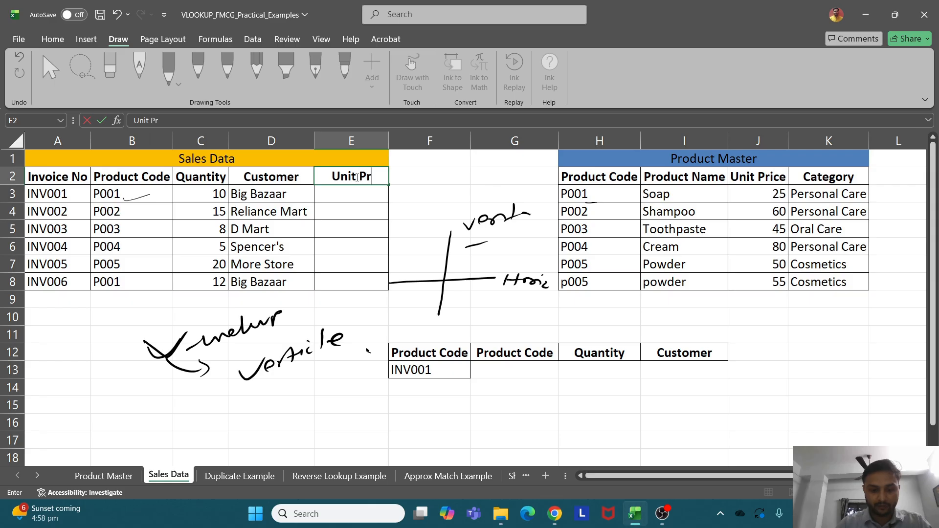
{"action": "type", "text": "ice"}
{"action": "key", "text": "Return"}
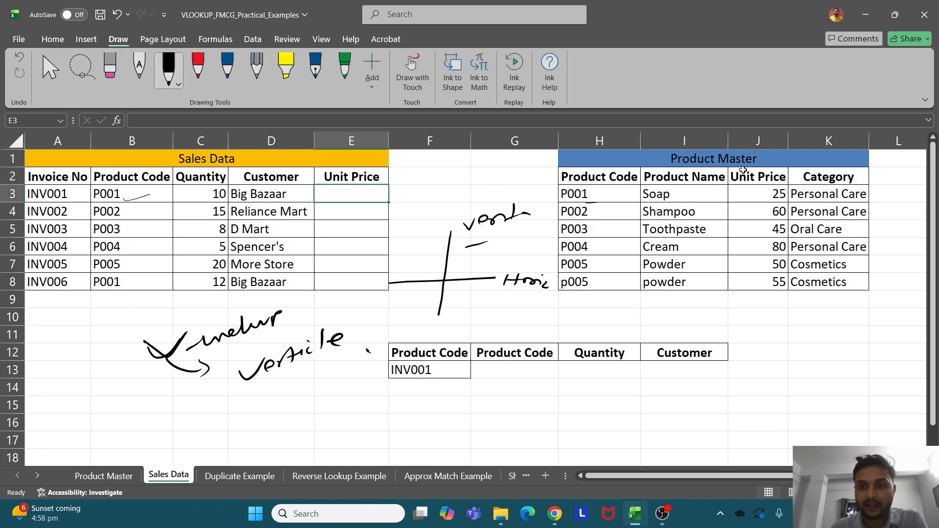
{"action": "left_click", "coordinate": [683, 188]}
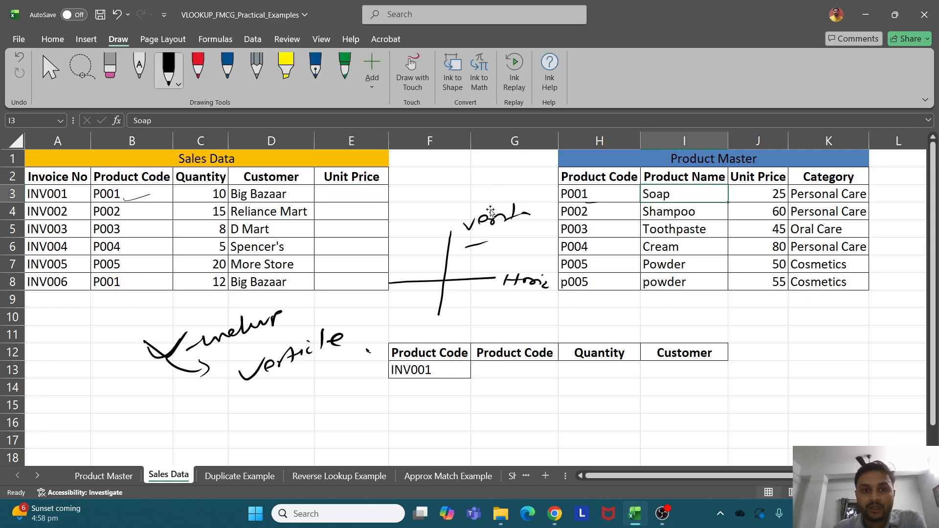
Start a VLOOKUP in E3 using B3 as lookup value and H2:K8 as the table range
{"action": "left_click", "coordinate": [374, 202]}
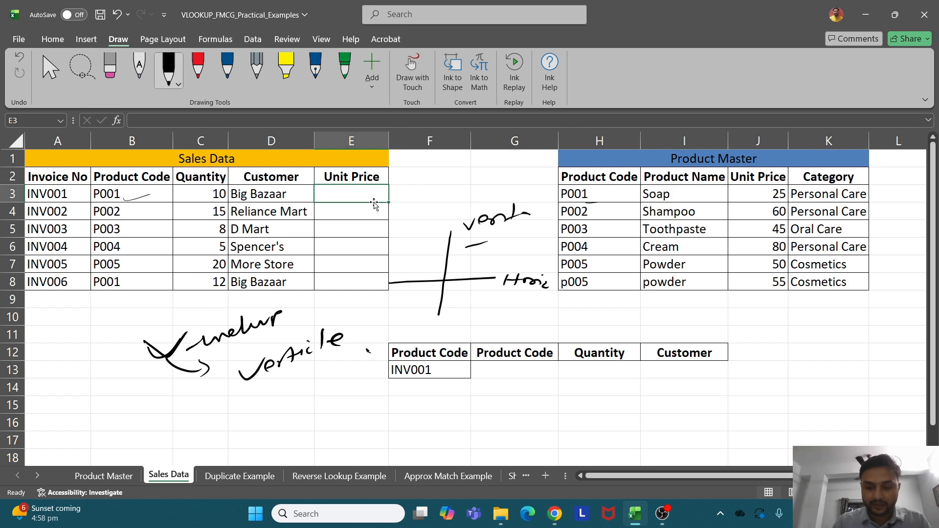
{"action": "type", "text": "="}
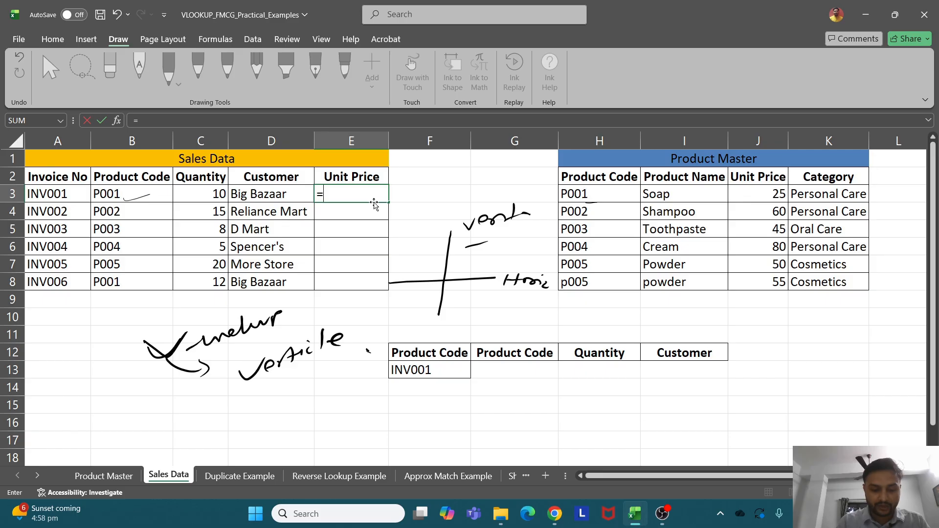
{"action": "type", "text": "vlo"}
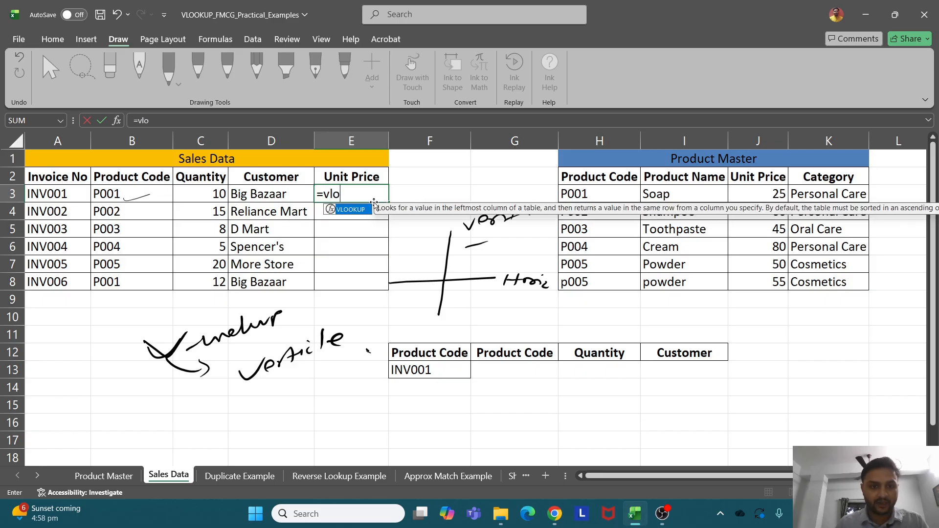
{"action": "double_click", "coordinate": [350, 210]}
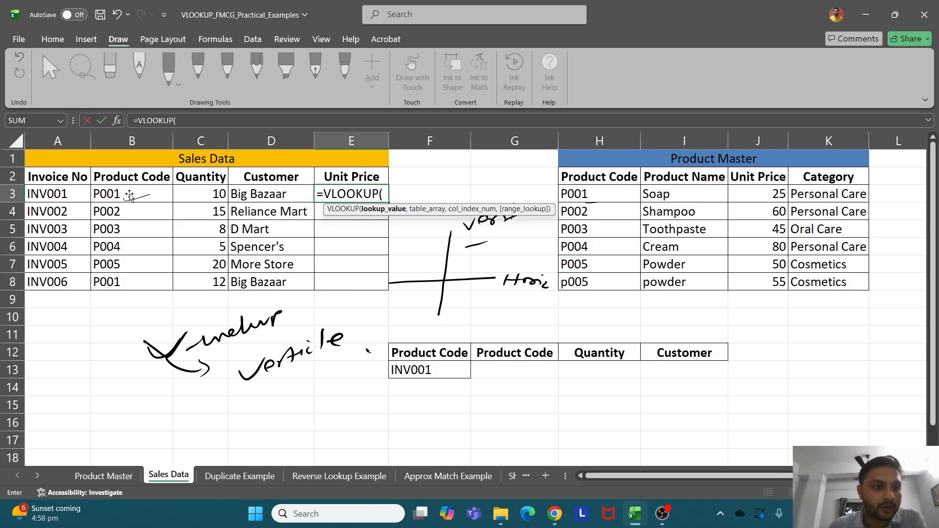
{"action": "key", "text": "Return"}
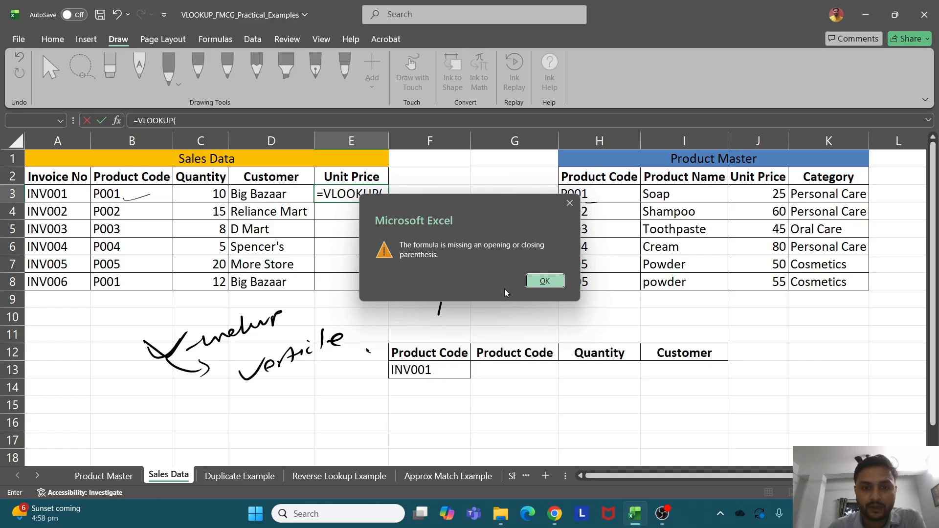
{"action": "left_click", "coordinate": [540, 283]}
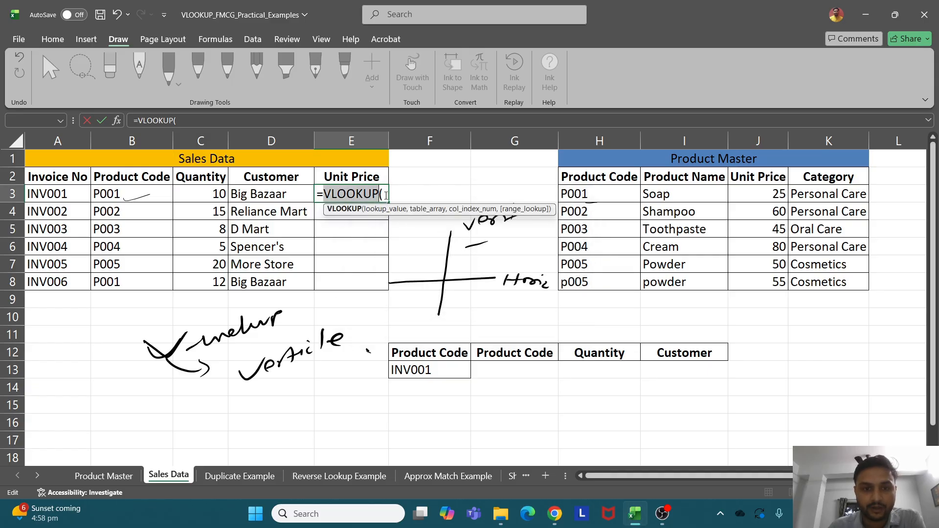
{"action": "left_click", "coordinate": [135, 190]}
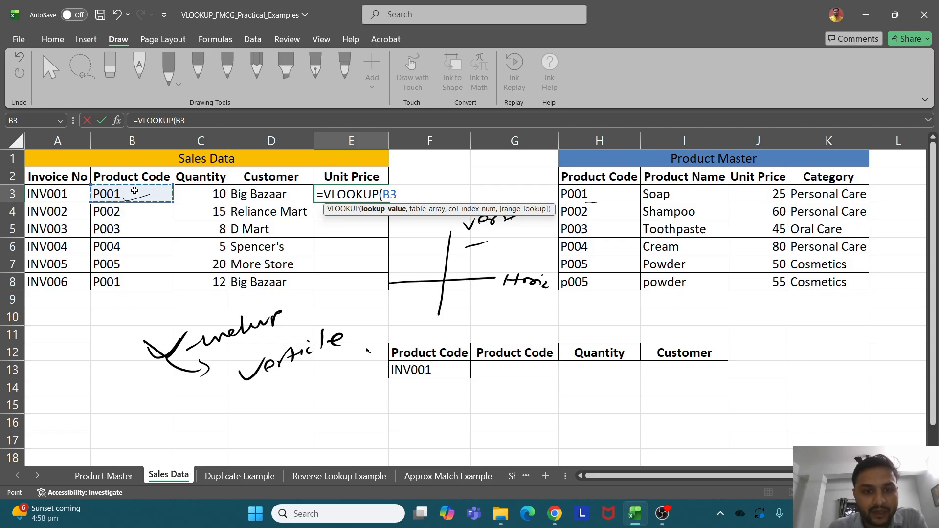
{"action": "type", "text": ","}
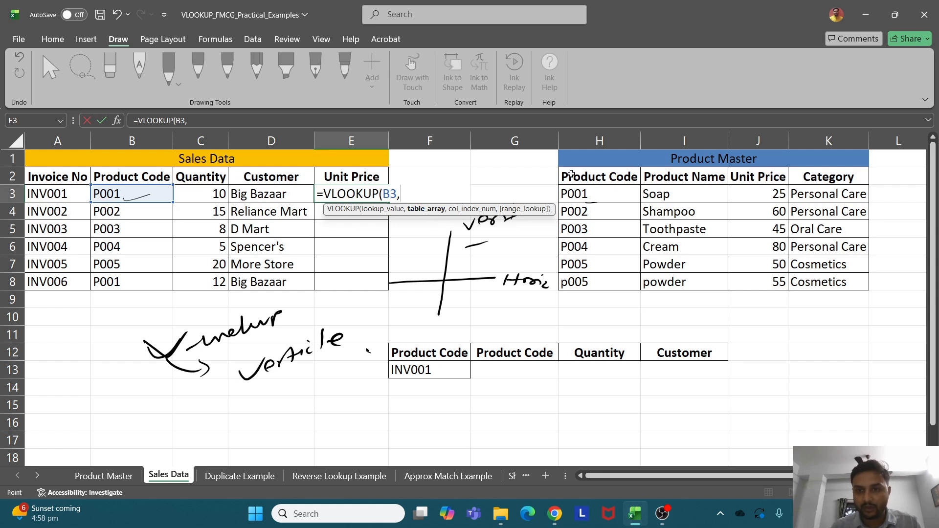
{"action": "left_click_drag", "start_coordinate": [571, 174], "coordinate": [815, 277]}
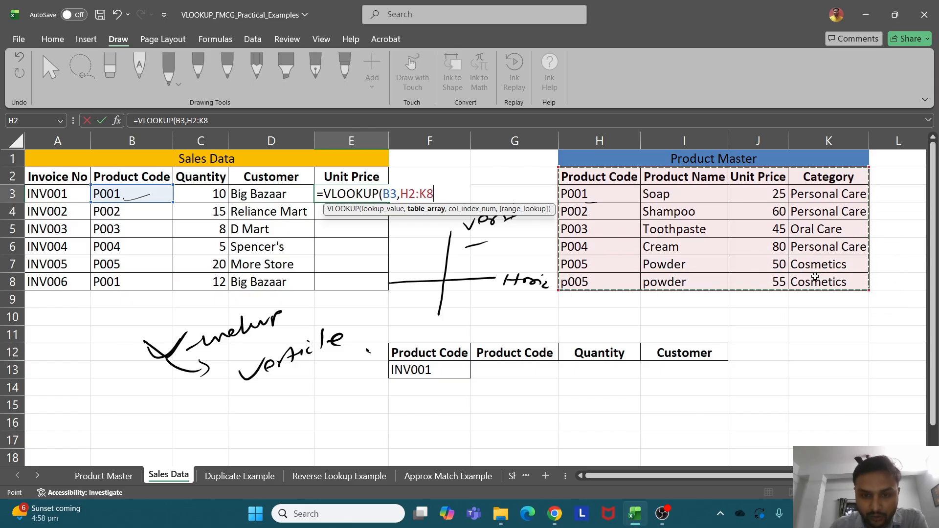
{"action": "type", "text": ","}
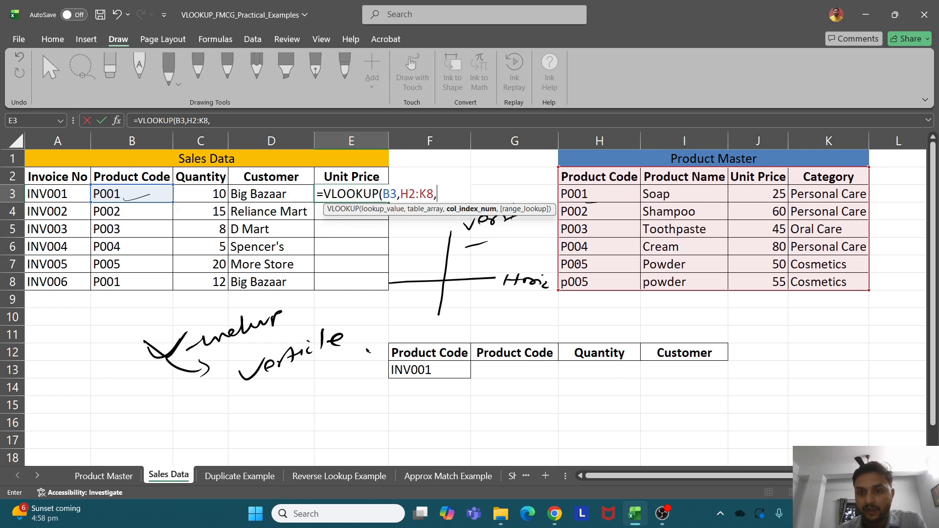
Number the Product Master columns 1–3 in ink, then finish E3 as =VLOOKUP(B3,H2:K8,3,0)
{"action": "left_click_drag", "start_coordinate": [607, 236], "coordinate": [603, 250]}
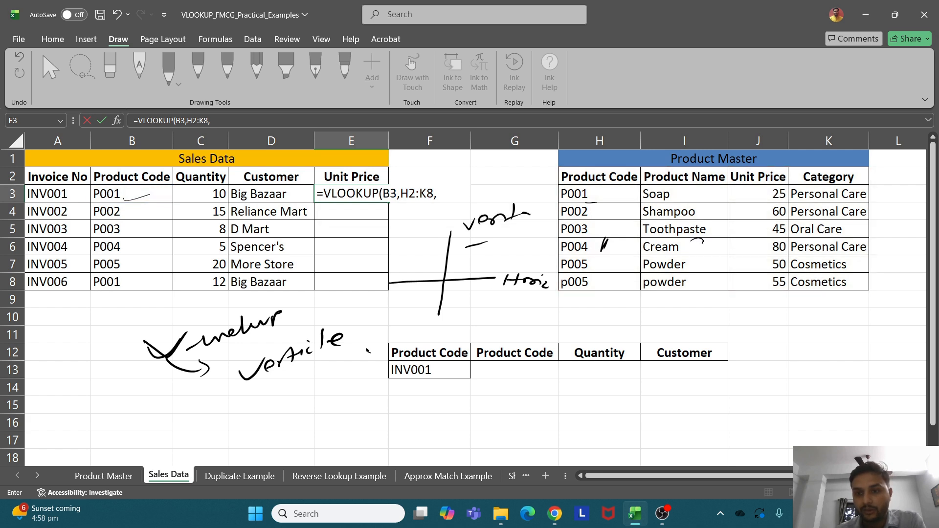
{"action": "left_click_drag", "start_coordinate": [703, 242], "coordinate": [707, 260]}
{"action": "left_click_drag", "start_coordinate": [771, 250], "coordinate": [756, 270]}
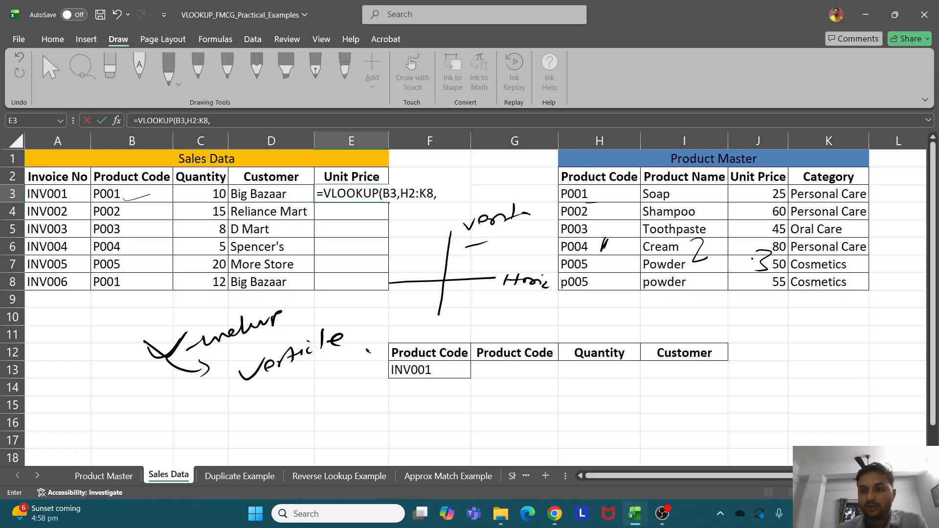
{"action": "left_click", "coordinate": [442, 191]}
{"action": "type", "text": "3"}
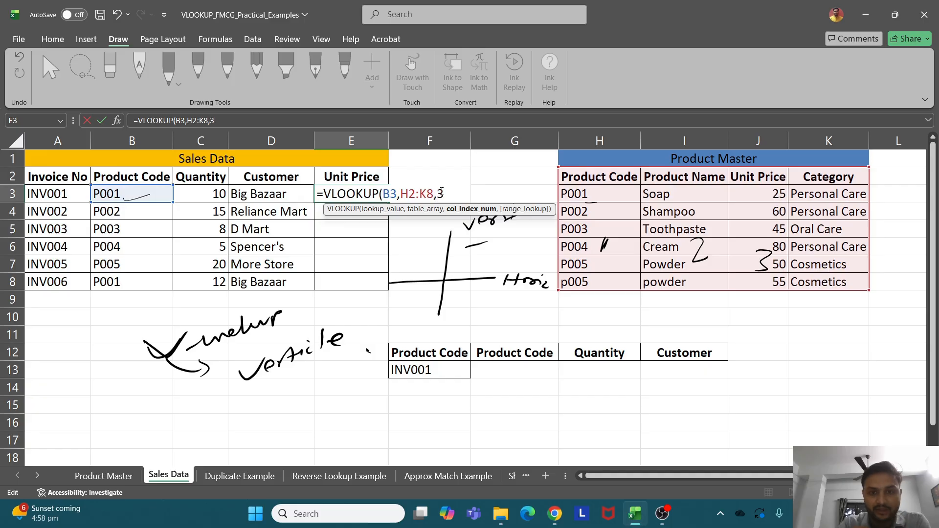
{"action": "type", "text": ","}
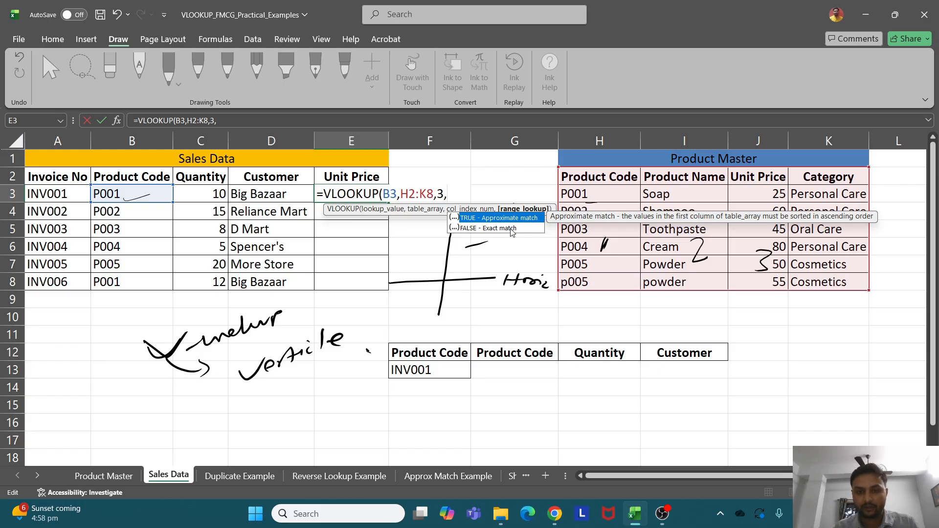
{"action": "type", "text": "0)"}
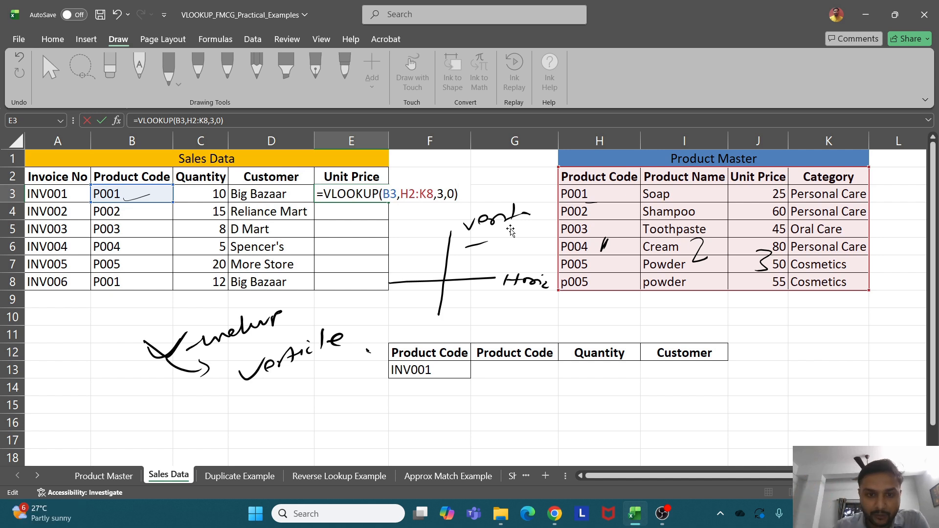
{"action": "key", "text": "Return"}
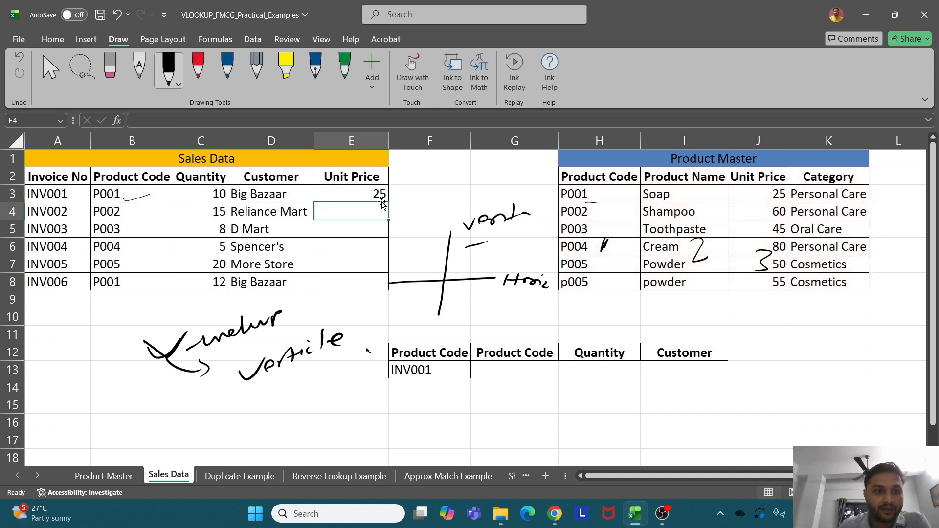
Move aside the ink stroke near P001 and copy E3's VLOOKUP down to E8
{"action": "mouse_move", "coordinate": [145, 196]}
{"action": "left_mouse_down"}
{"action": "mouse_move", "coordinate": [252, 186]}
{"action": "mouse_move", "coordinate": [237, 329]}
{"action": "left_mouse_up"}
{"action": "left_click", "coordinate": [113, 182]}
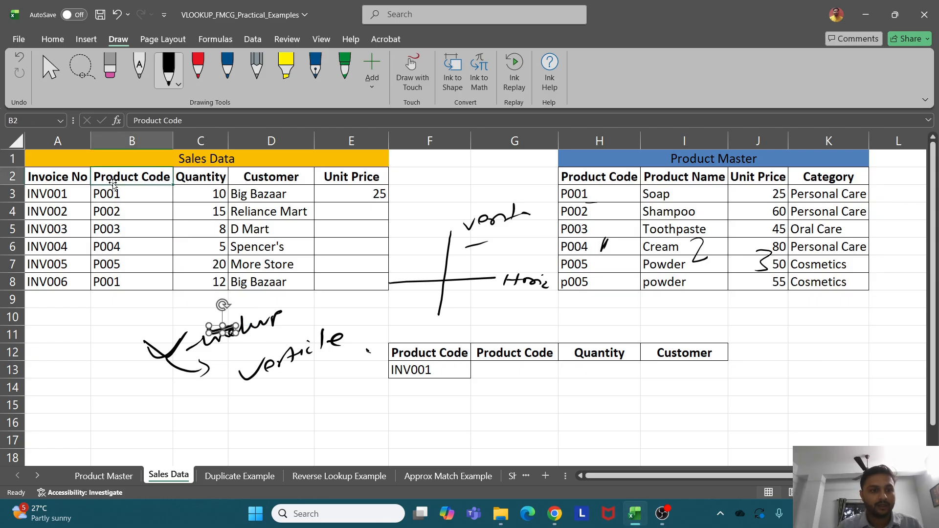
{"action": "left_click_drag", "start_coordinate": [113, 190], "coordinate": [365, 190]}
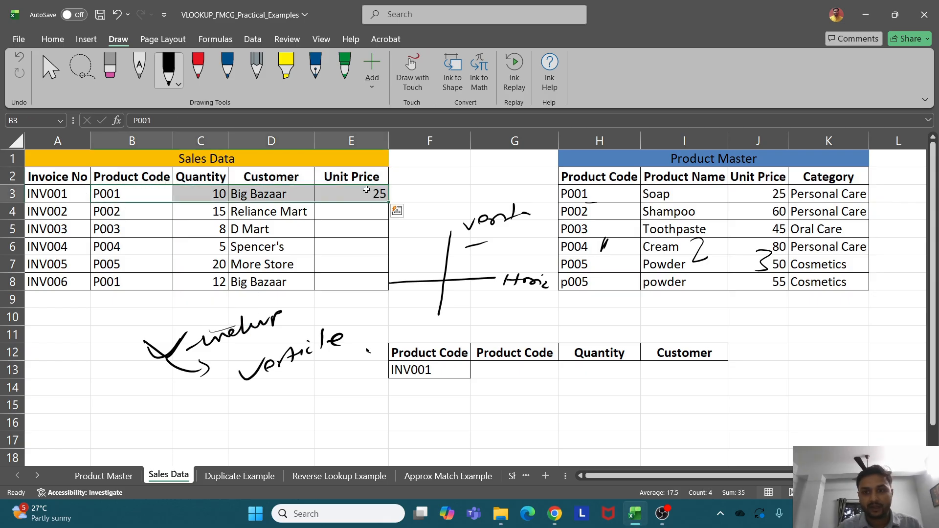
{"action": "left_click", "coordinate": [753, 191]}
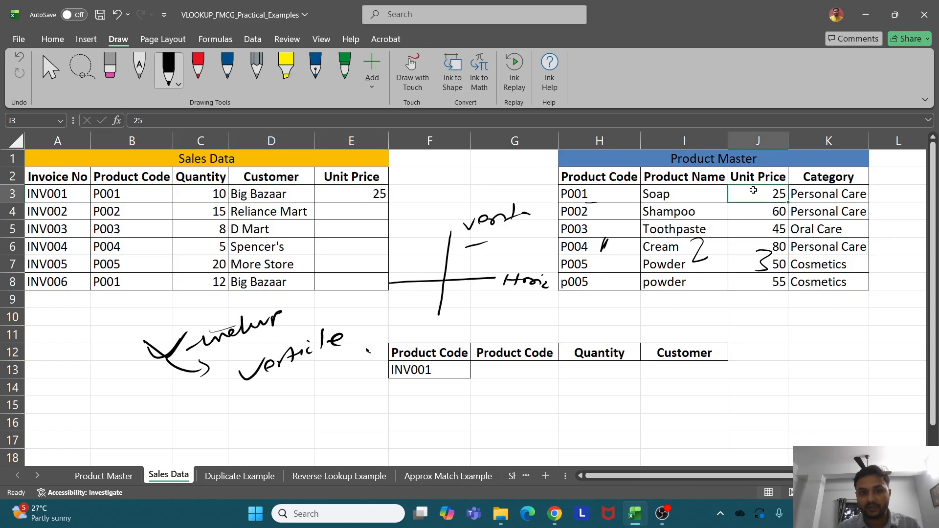
{"action": "left_click", "coordinate": [363, 199]}
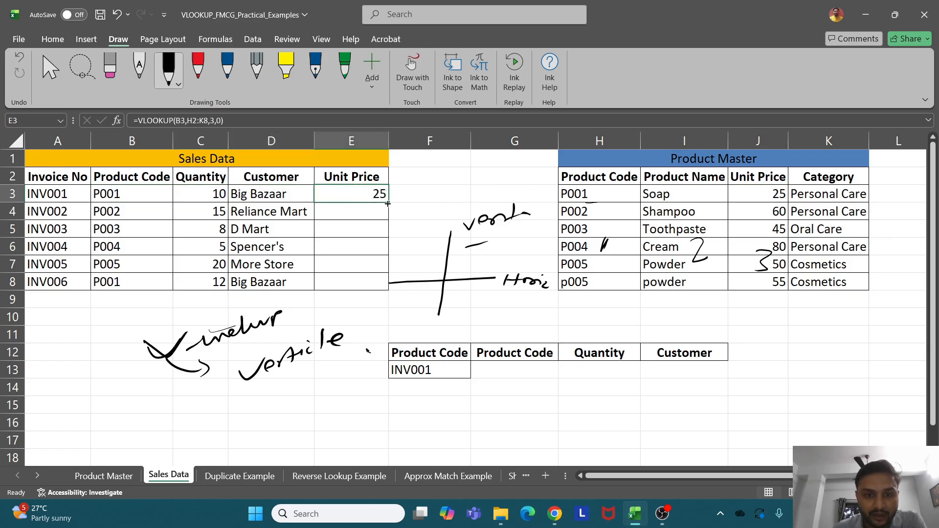
{"action": "left_click_drag", "start_coordinate": [388, 203], "coordinate": [385, 283]}
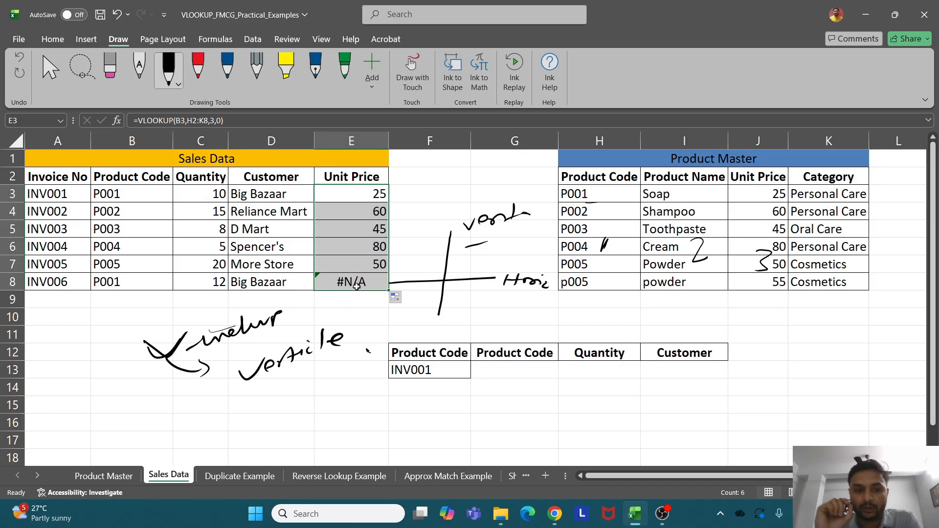
Delete the handwritten ink notes and stray Product Master mark, then review the Unit Price results
{"action": "left_click", "coordinate": [230, 345]}
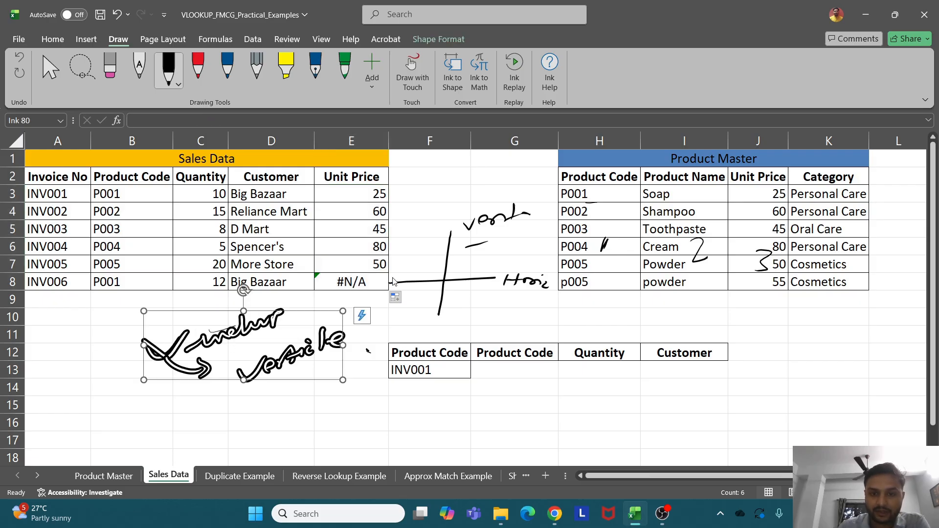
{"action": "key", "text": "super+shift+s"}
{"action": "key", "text": "Escape"}
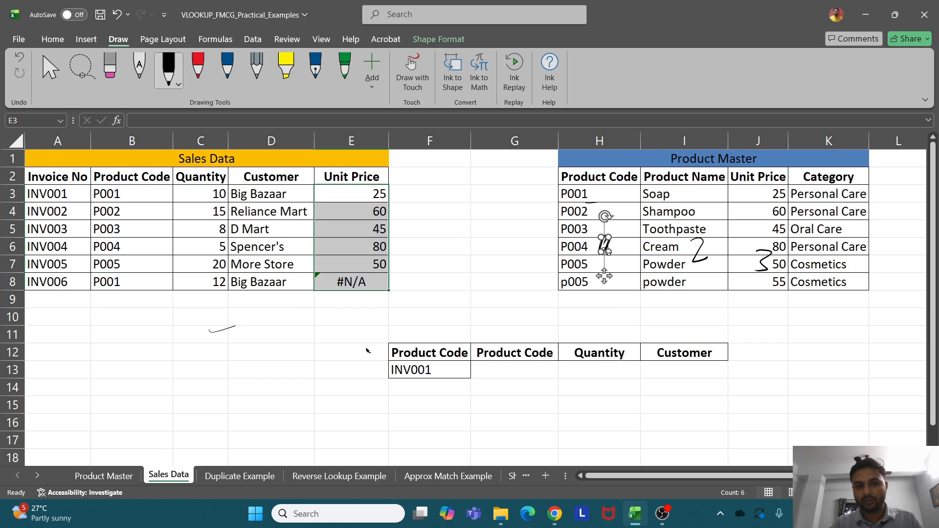
{"action": "left_click_drag", "start_coordinate": [606, 250], "coordinate": [701, 252]}
{"action": "key", "text": "Delete"}
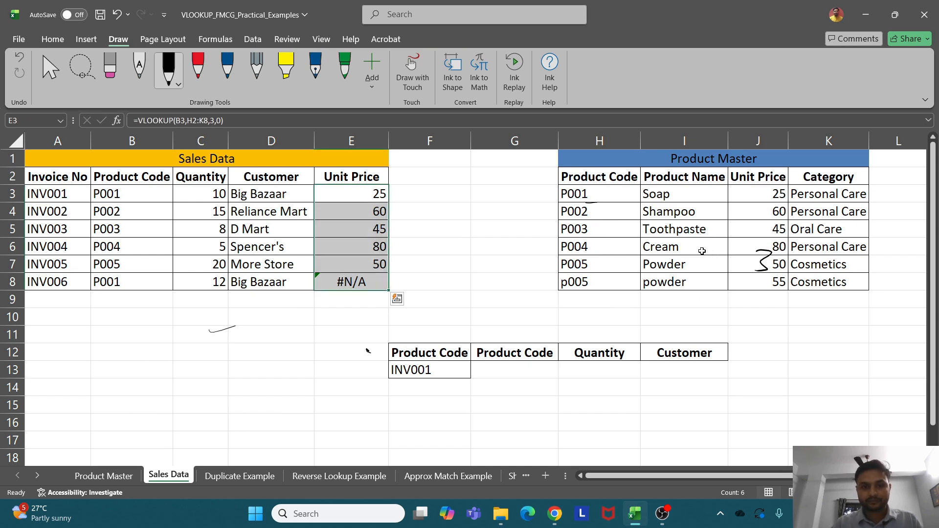
{"action": "left_click", "coordinate": [369, 200]}
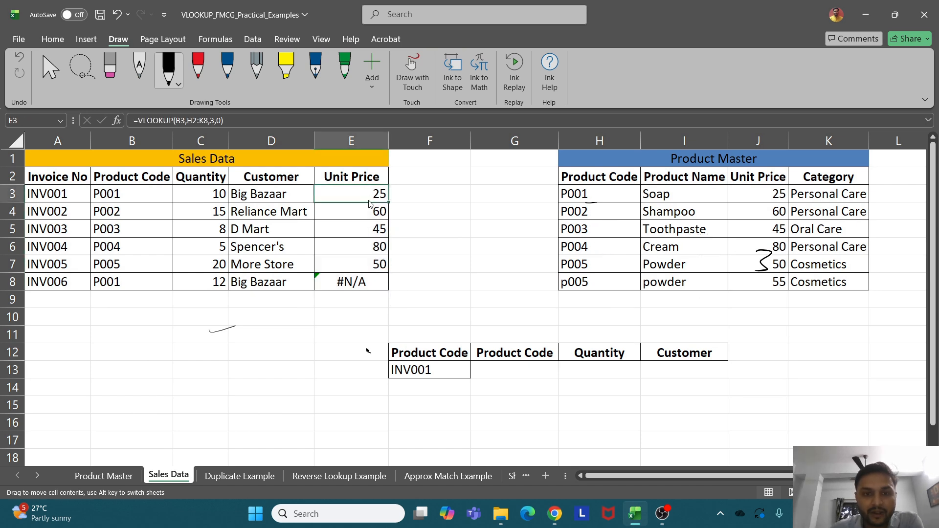
{"action": "key", "text": "ctrl+Down"}
{"action": "double_click", "coordinate": [369, 197]}
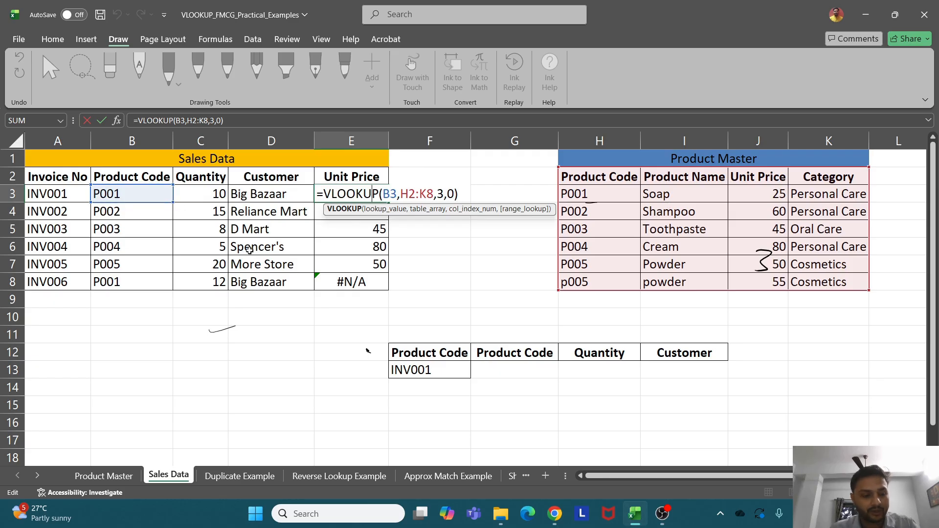
{"action": "key", "text": "Escape"}
{"action": "double_click", "coordinate": [359, 214]}
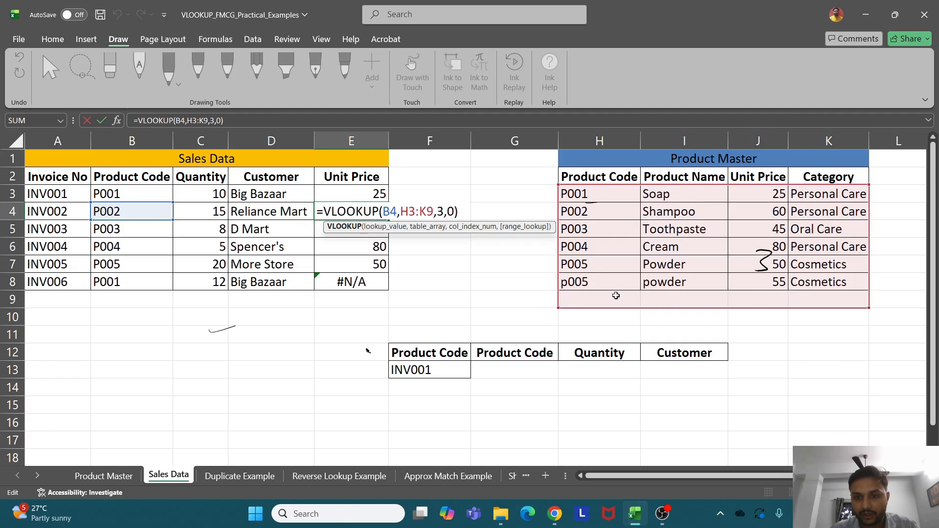
{"action": "key", "text": "ctrl+Return"}
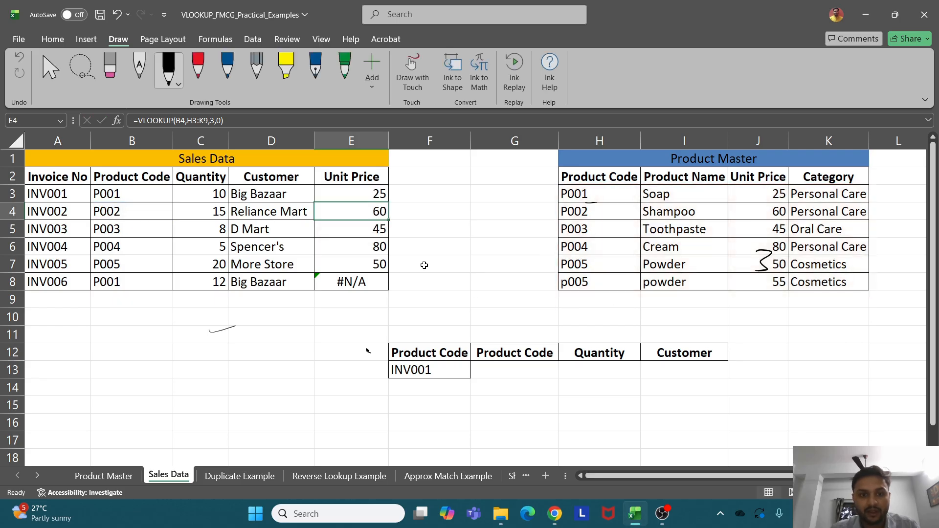
{"action": "double_click", "coordinate": [379, 246]}
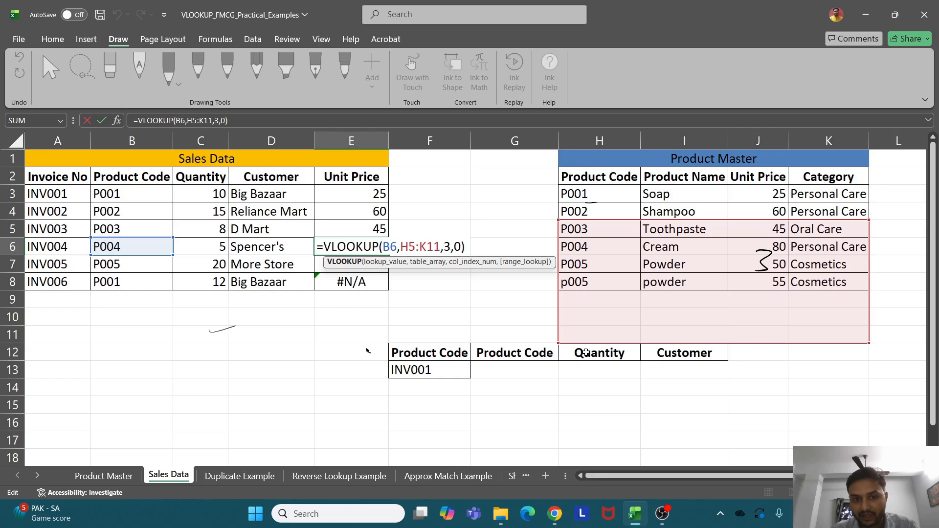
{"action": "key", "text": "ctrl+Return"}
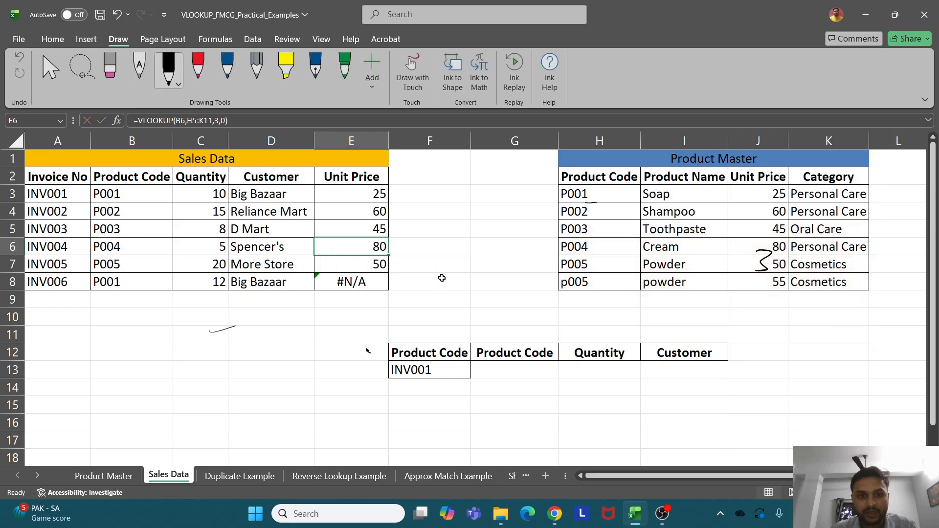
{"action": "double_click", "coordinate": [373, 248]}
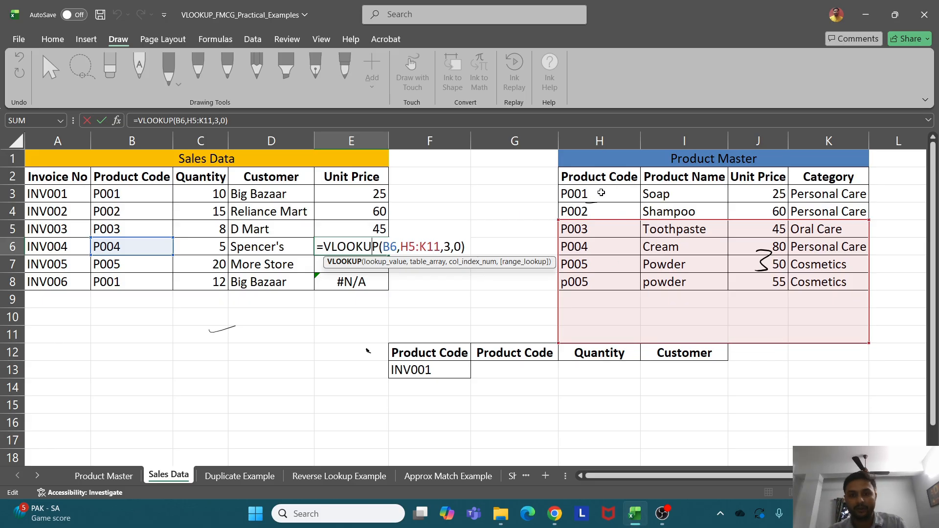
{"action": "key", "text": "ctrl+Return"}
Rewrite E3 as =VLOOKUP(B3,$H$2:$K$8,3,0), locking the table range with F4
{"action": "left_click", "coordinate": [381, 194]}
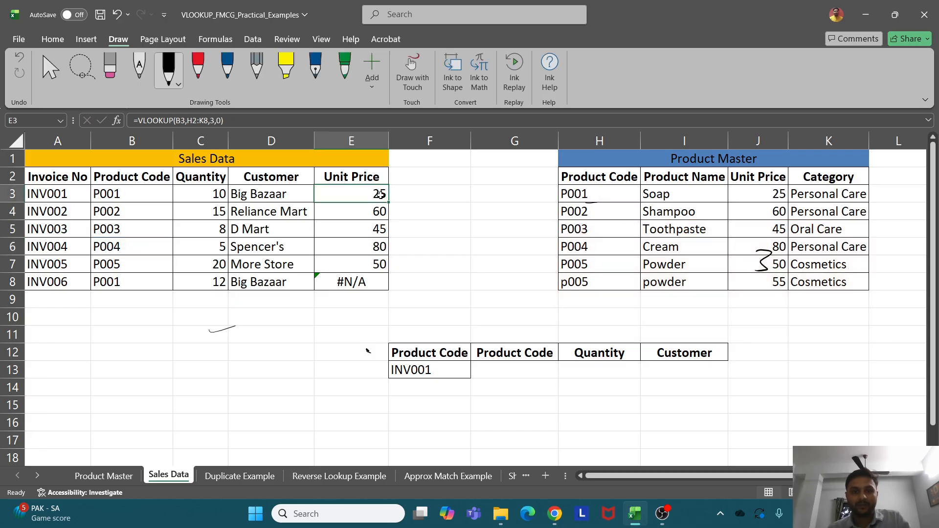
{"action": "type", "text": "="}
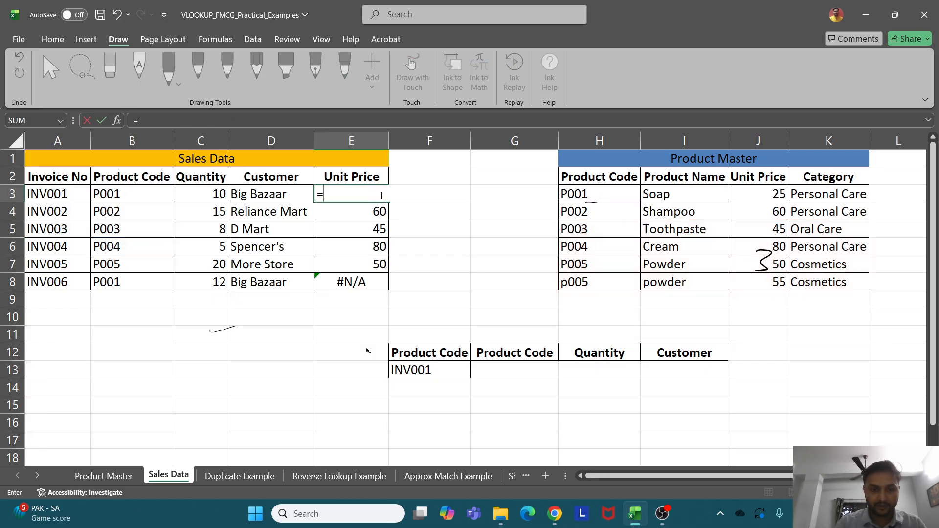
{"action": "type", "text": "vl"}
{"action": "key", "text": "Tab"}
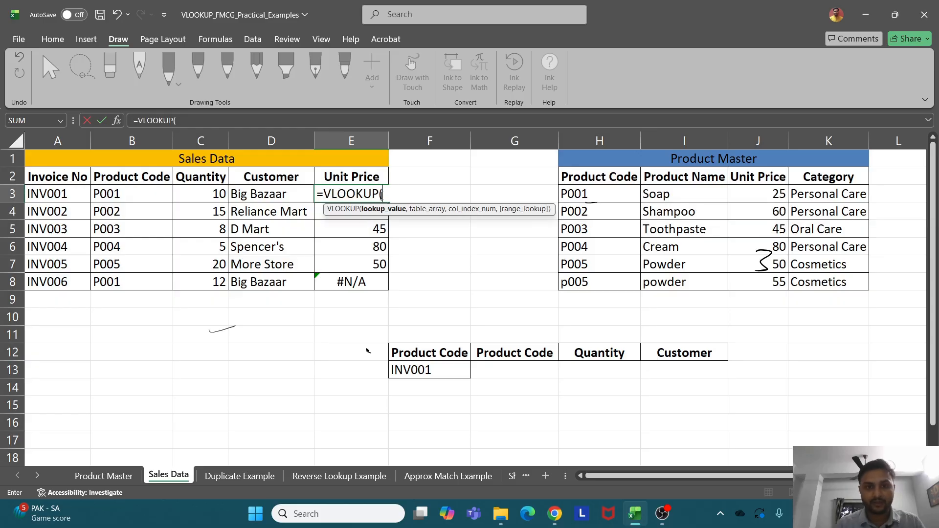
{"action": "left_click", "coordinate": [114, 194]}
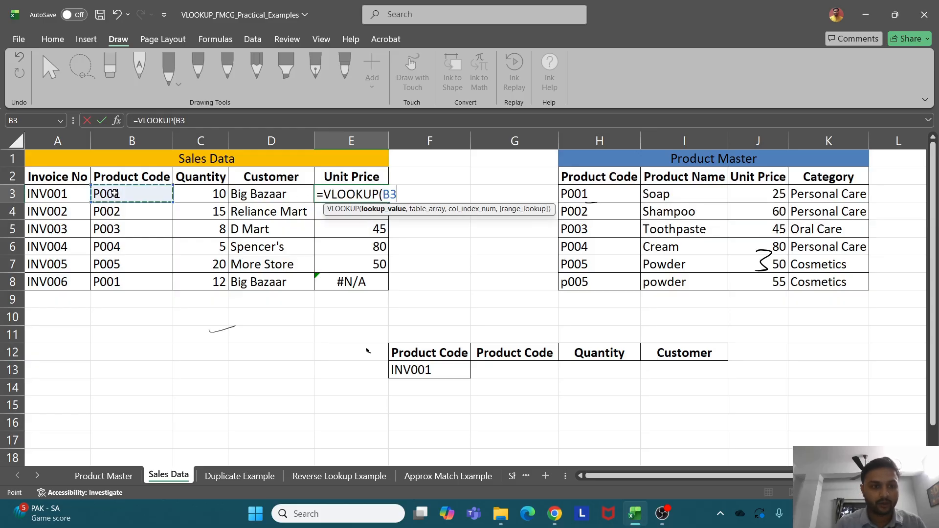
{"action": "type", "text": ","}
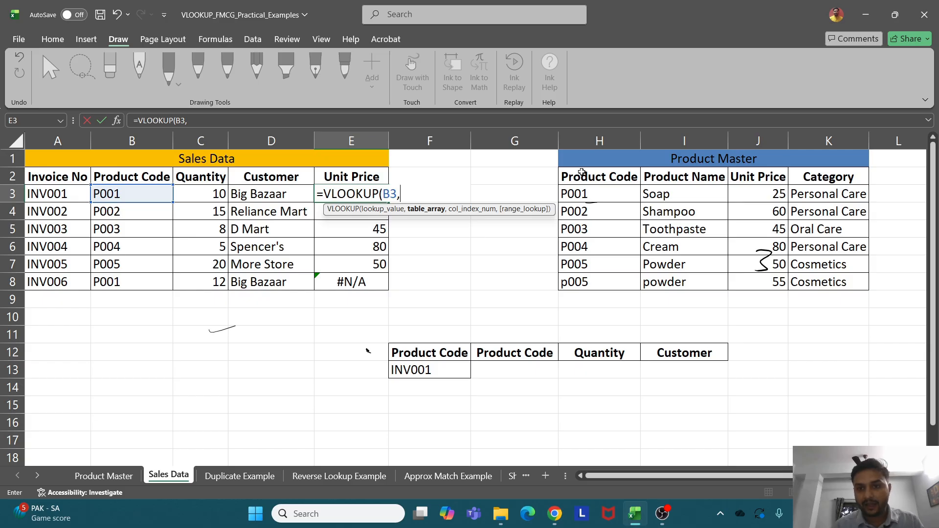
{"action": "left_click_drag", "start_coordinate": [582, 172], "coordinate": [806, 277]}
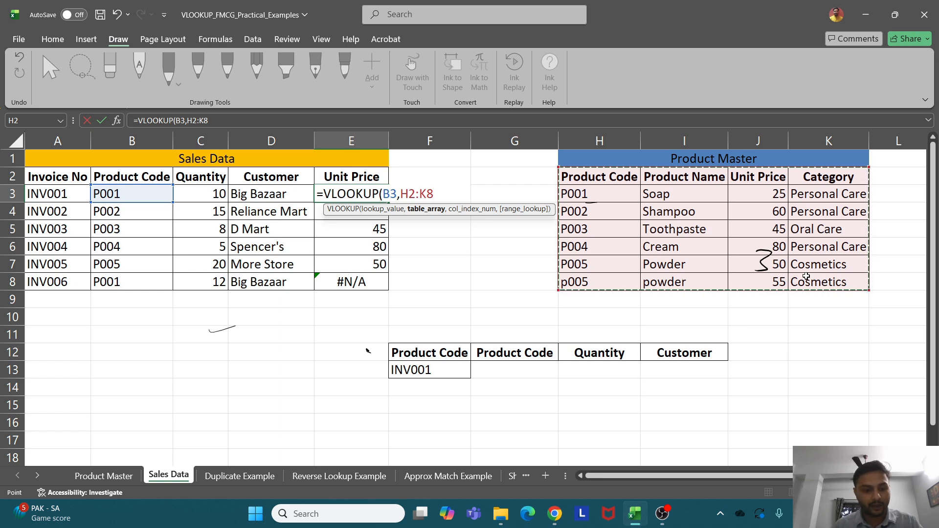
{"action": "key", "text": "F4"}
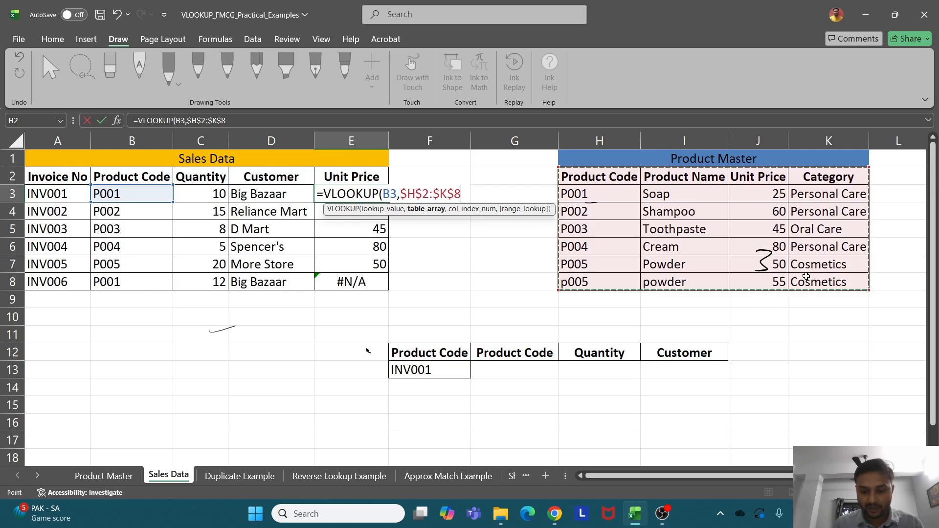
{"action": "type", "text": ","}
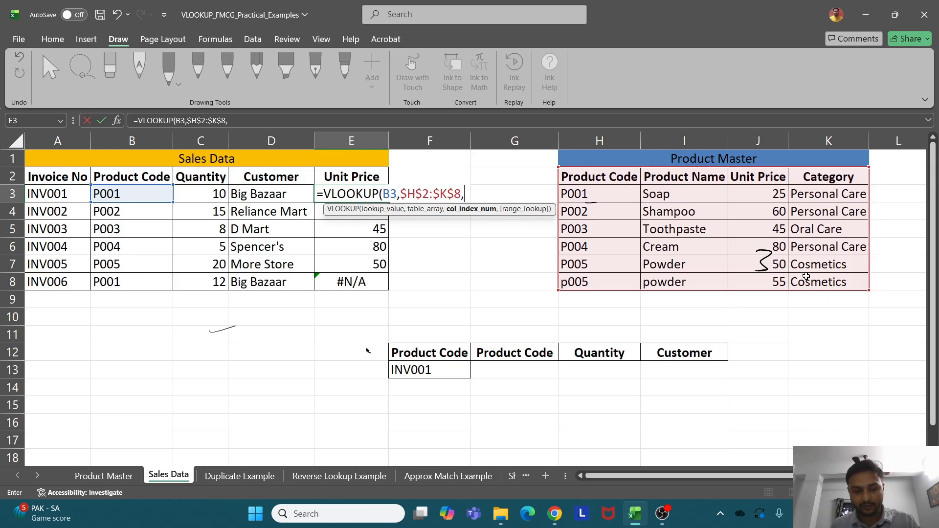
{"action": "type", "text": "3,"}
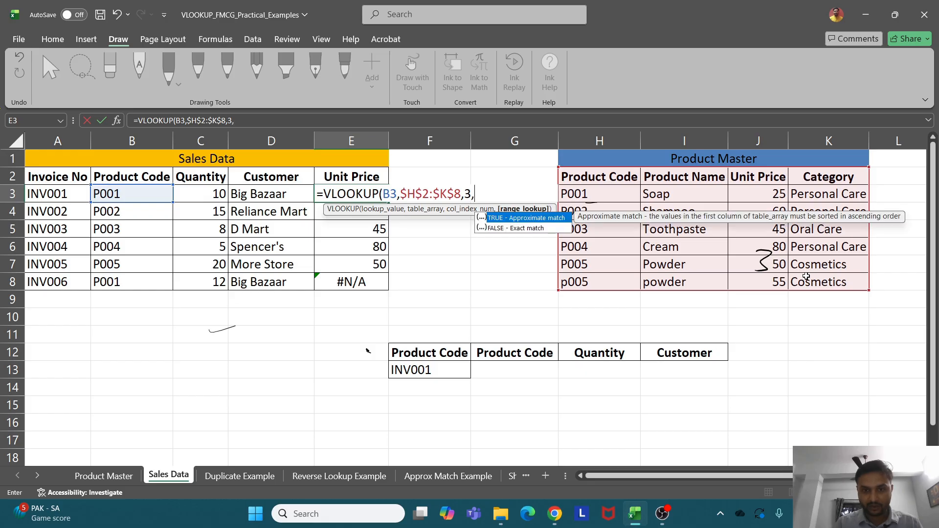
{"action": "type", "text": "0"}
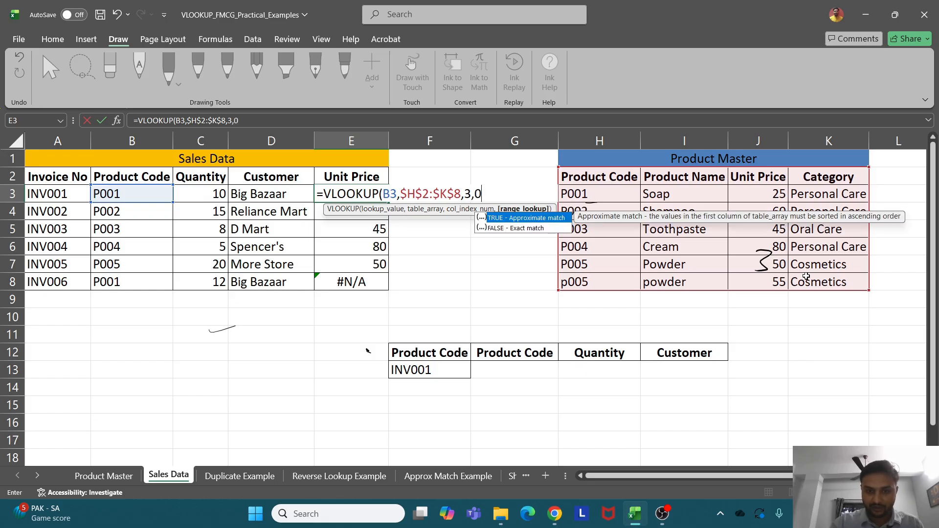
{"action": "type", "text": ")"}
{"action": "key", "text": "Return"}
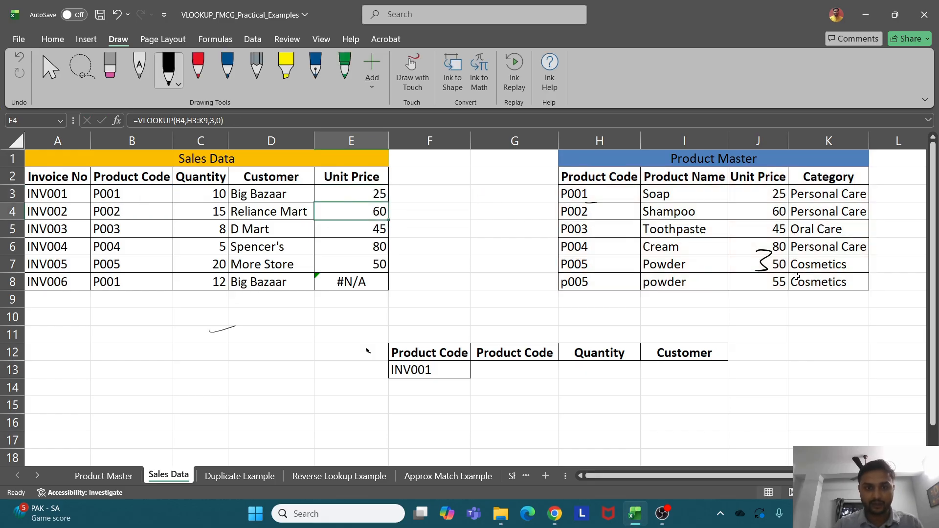
{"action": "left_click", "coordinate": [375, 193]}
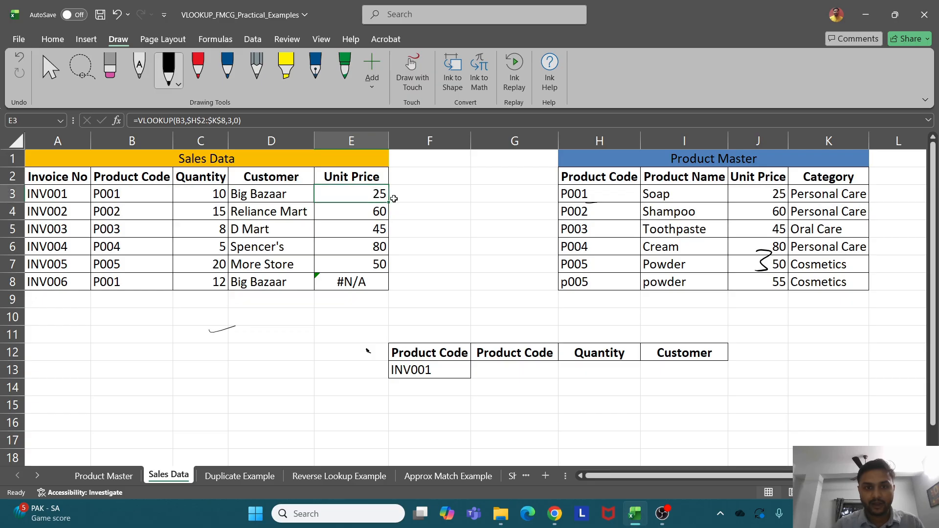
Fill the locked-range formula down to E8 and verify E3 and E8, with INV006 now returning 25
{"action": "left_click_drag", "start_coordinate": [388, 201], "coordinate": [387, 286]}
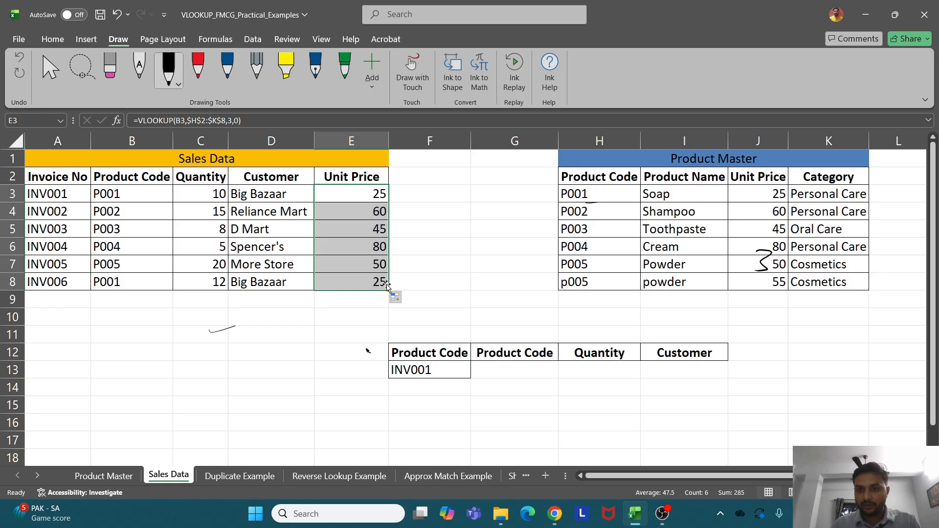
{"action": "double_click", "coordinate": [373, 197]}
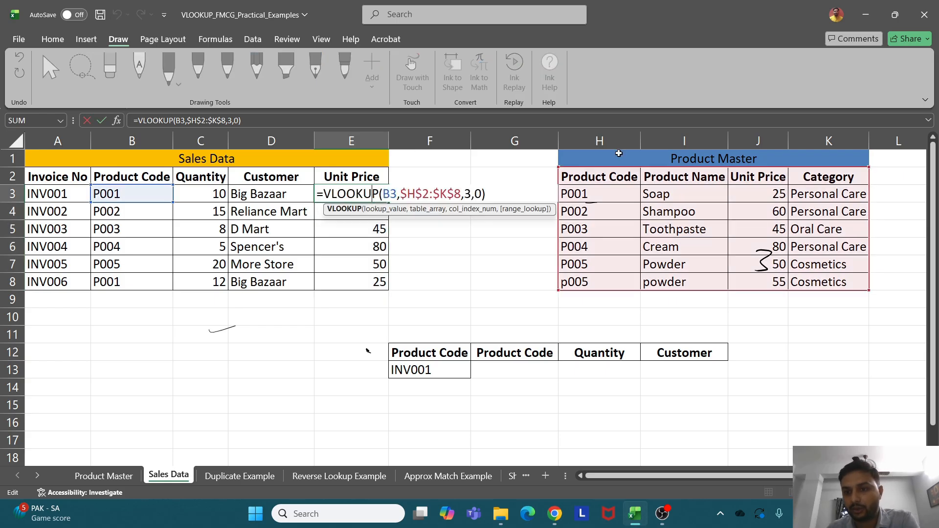
{"action": "key", "text": "Escape"}
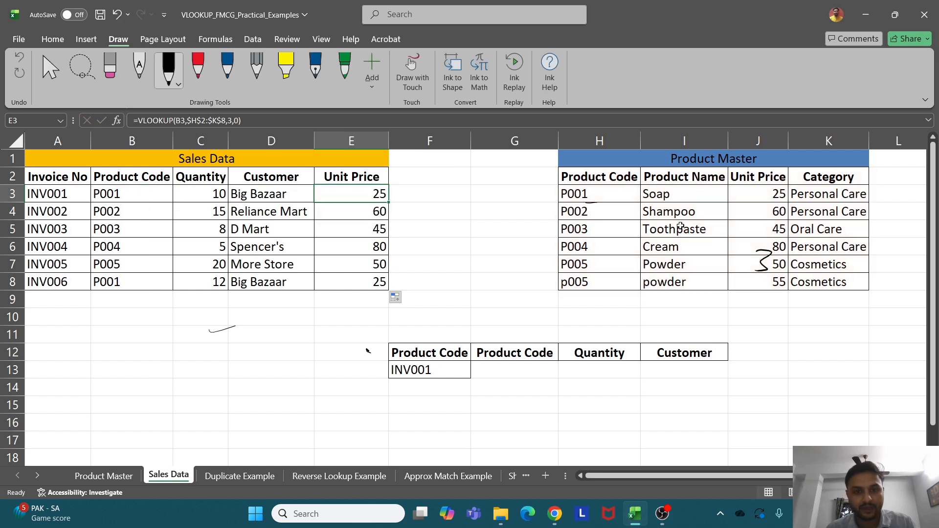
{"action": "double_click", "coordinate": [363, 281]}
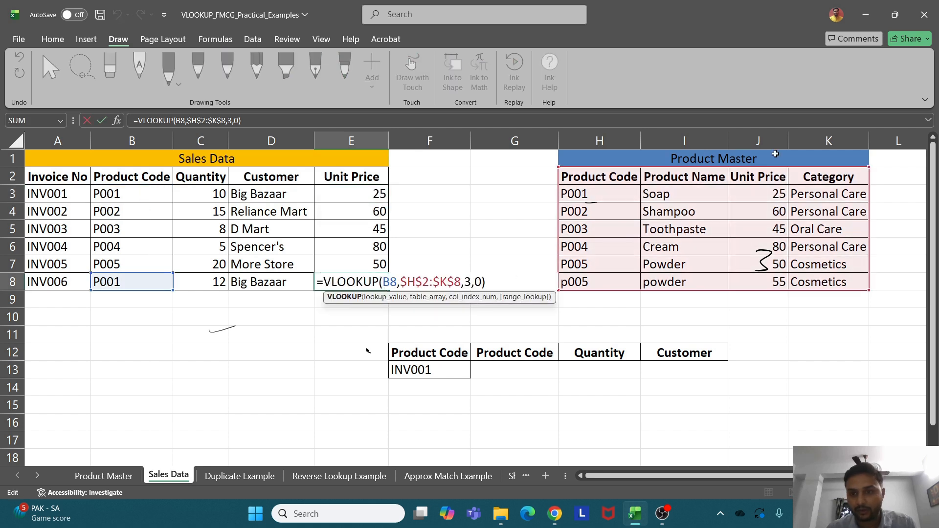
{"action": "key", "text": "Escape"}
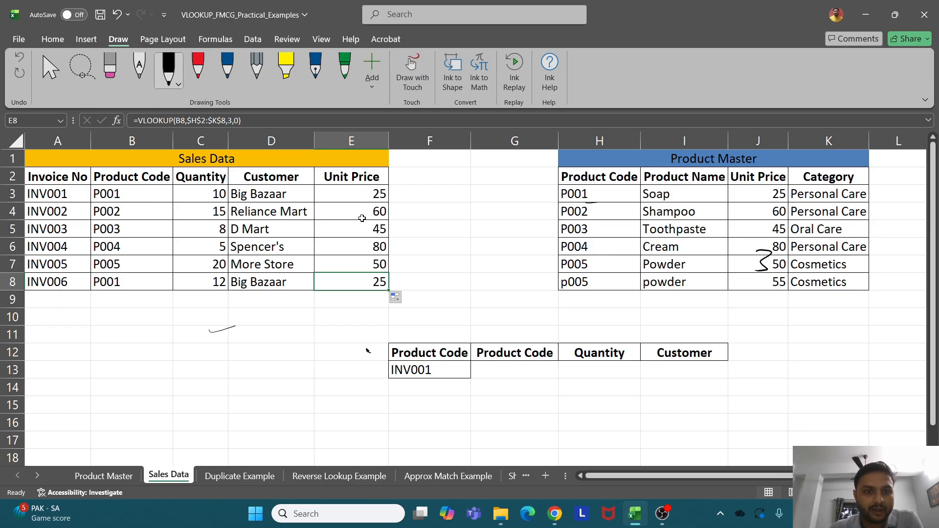
{"action": "left_click", "coordinate": [418, 178]}
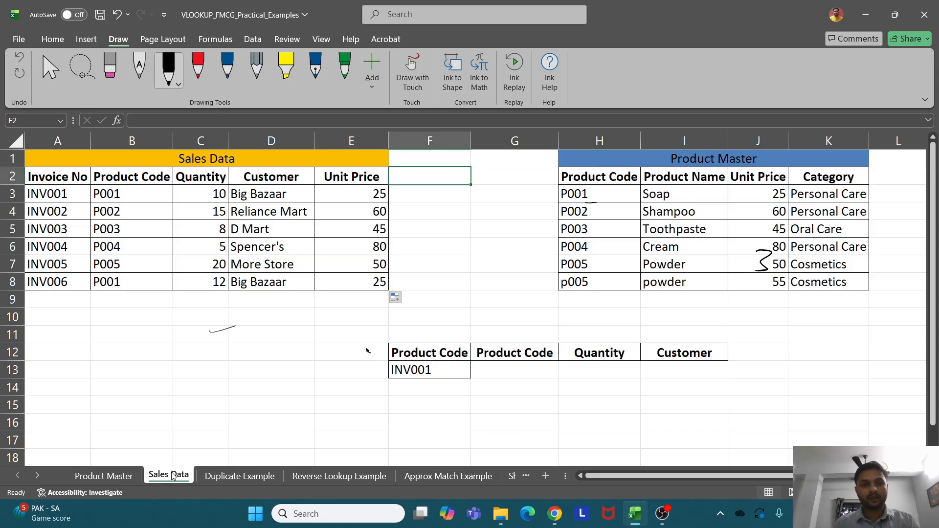
Copy the Product Name/Product Code table from Reverse Lookup Example and paste it at A13
{"action": "left_click", "coordinate": [368, 480]}
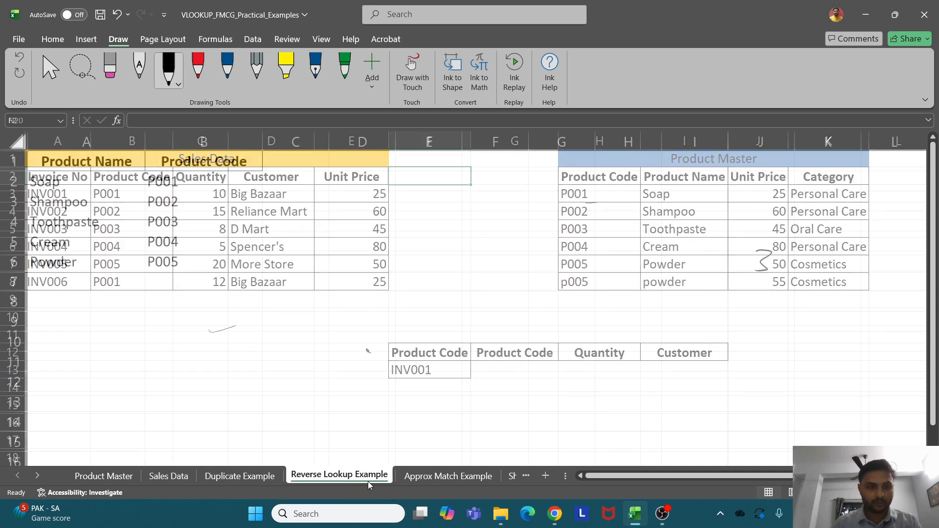
{"action": "left_click_drag", "start_coordinate": [88, 166], "coordinate": [197, 256]}
{"action": "key", "text": "ctrl+c"}
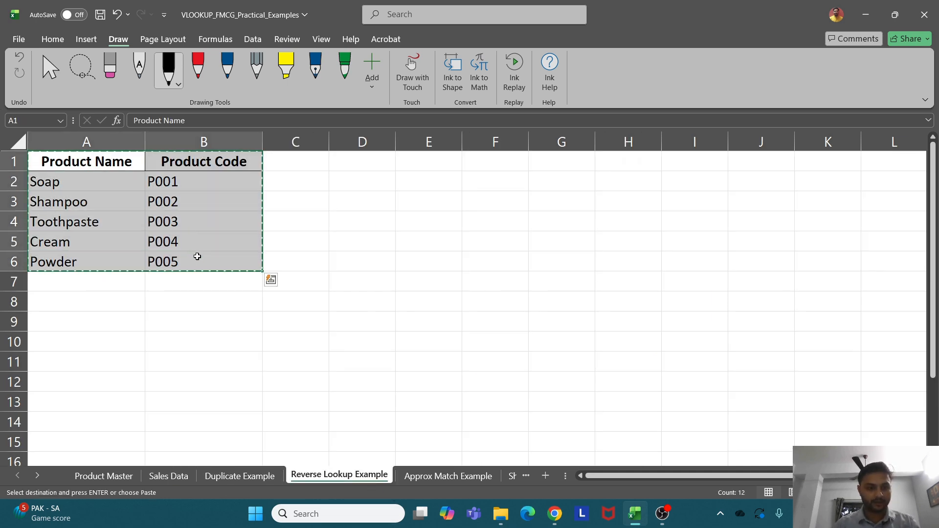
{"action": "left_click", "coordinate": [169, 477]}
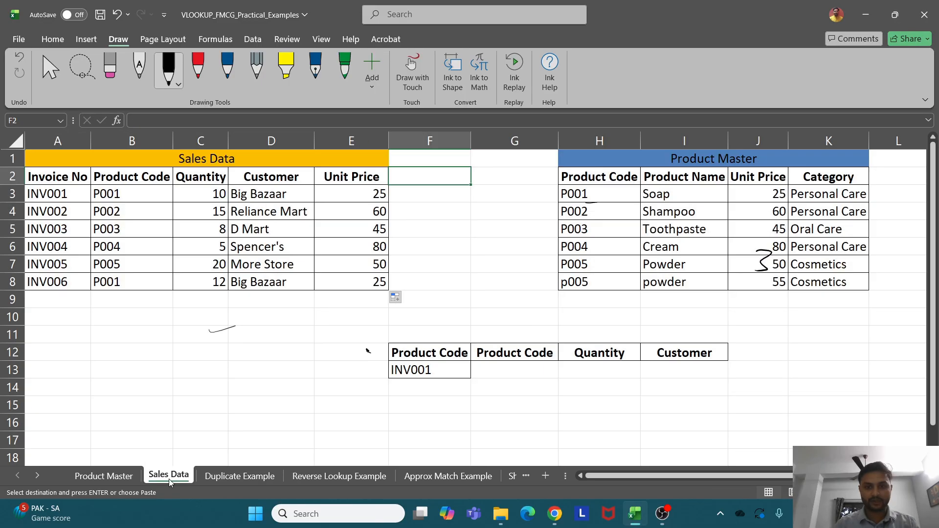
{"action": "left_click", "coordinate": [83, 367]}
{"action": "key", "text": "ctrl+v"}
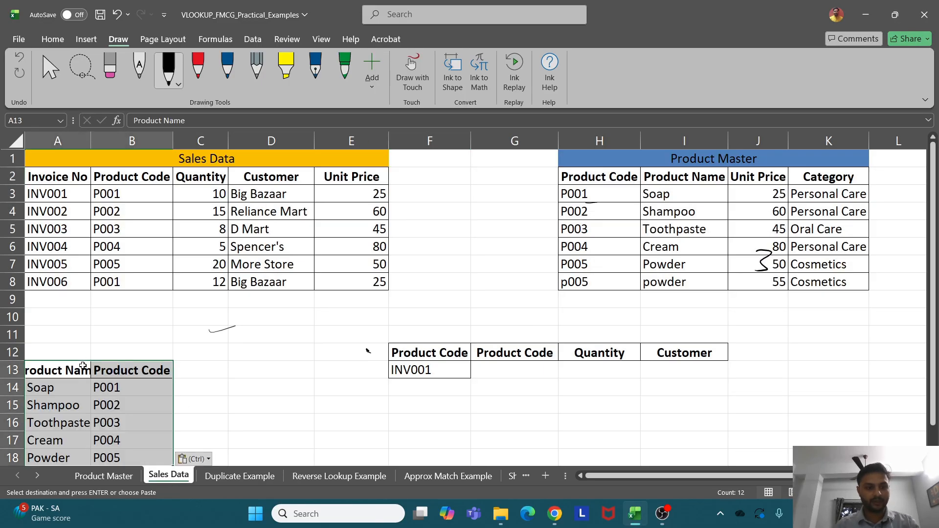
Auto-fit column A so Product Name shows fully, and clear the copy marquee
{"action": "left_click_drag", "start_coordinate": [90, 139], "coordinate": [90, 139]}
{"action": "double_click", "coordinate": [90, 139]}
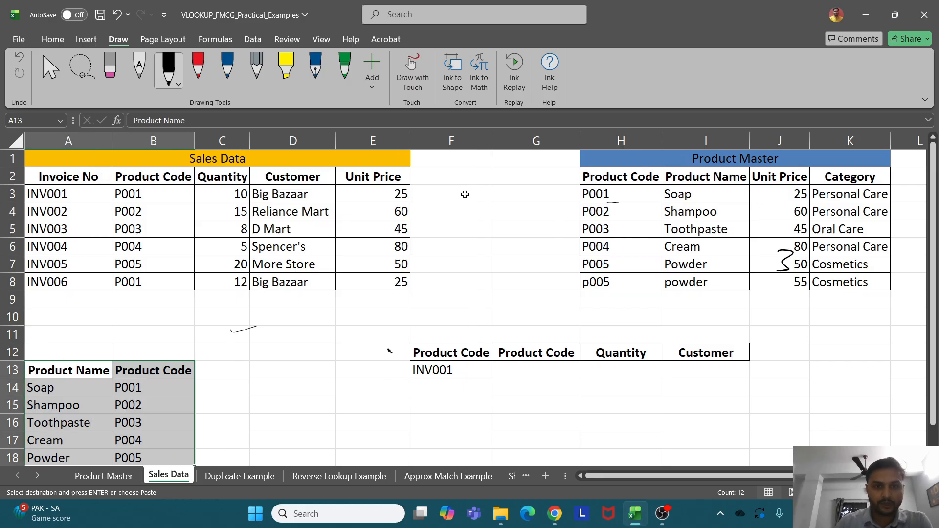
{"action": "left_click", "coordinate": [138, 384]}
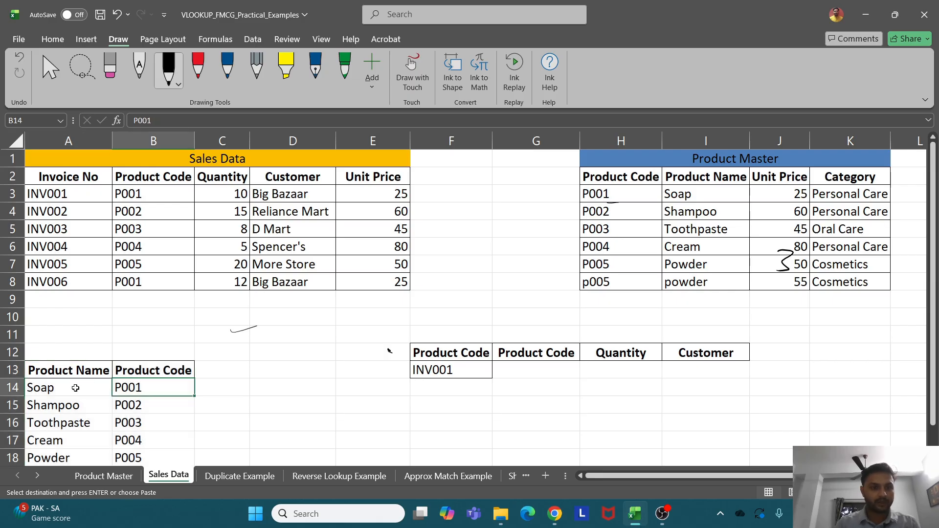
{"action": "left_click", "coordinate": [448, 194]}
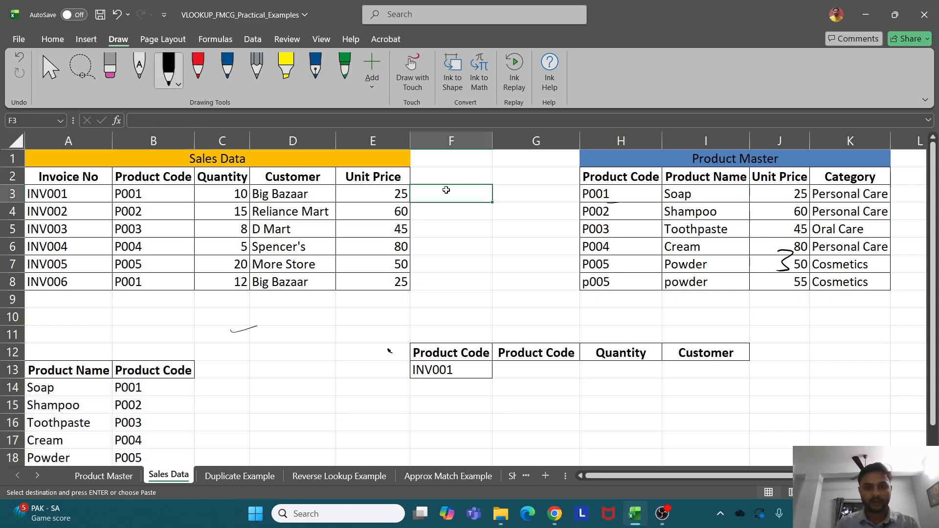
Head F2 'Product Name' and start a VLOOKUP in F3 on B3 and A13:B18, then abandon it
{"action": "left_click", "coordinate": [443, 169]}
{"action": "type", "text": "P"}
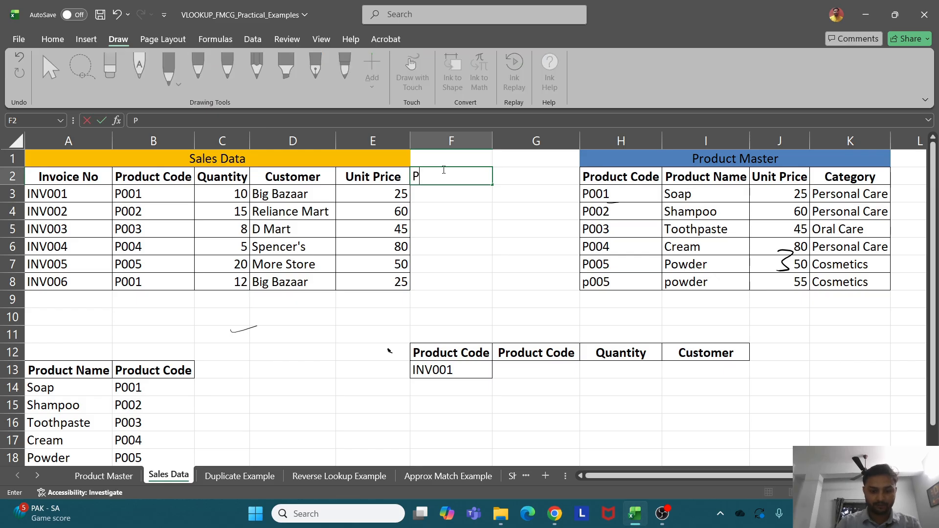
{"action": "type", "text": "roduct Name"}
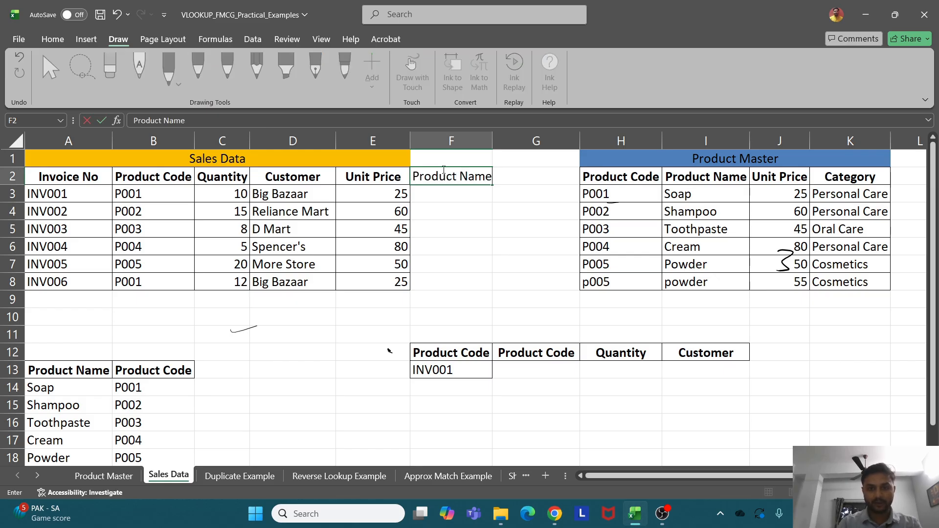
{"action": "key", "text": "Return"}
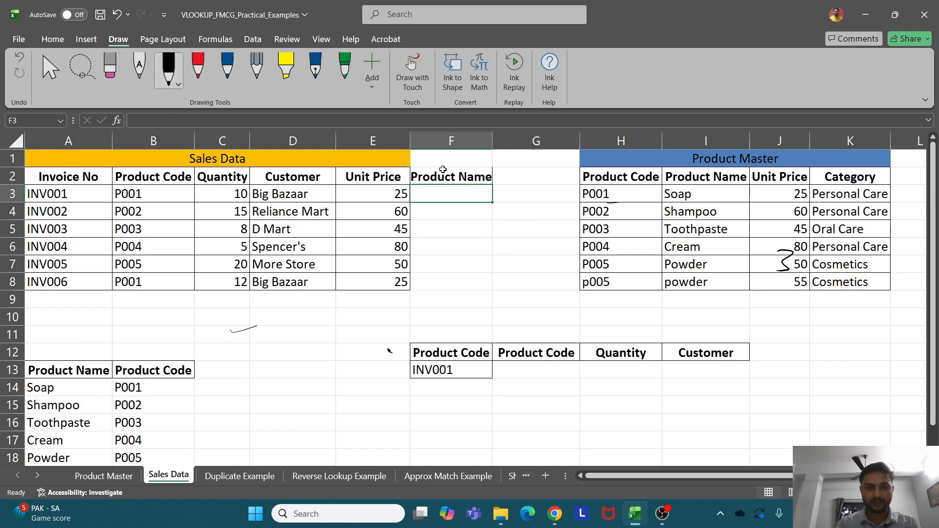
{"action": "type", "text": "=vl"}
{"action": "key", "text": "Tab"}
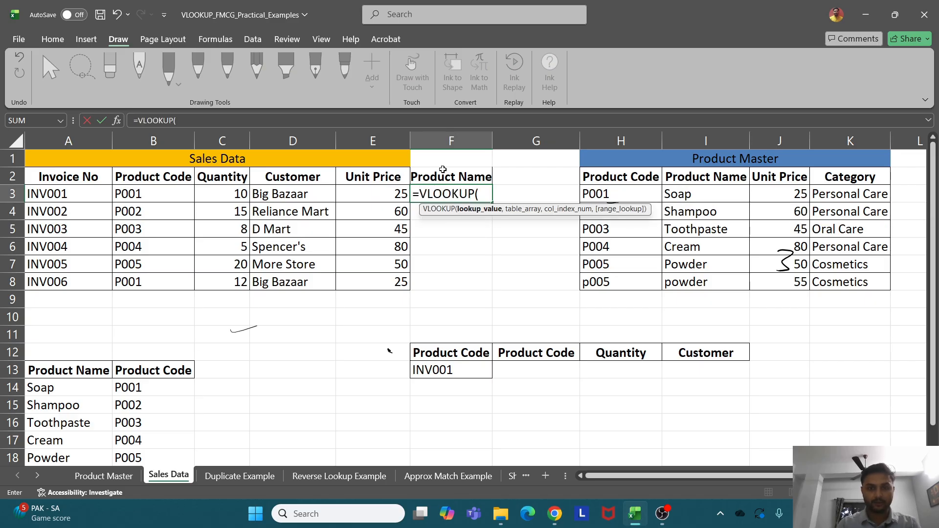
{"action": "left_click", "coordinate": [165, 194]}
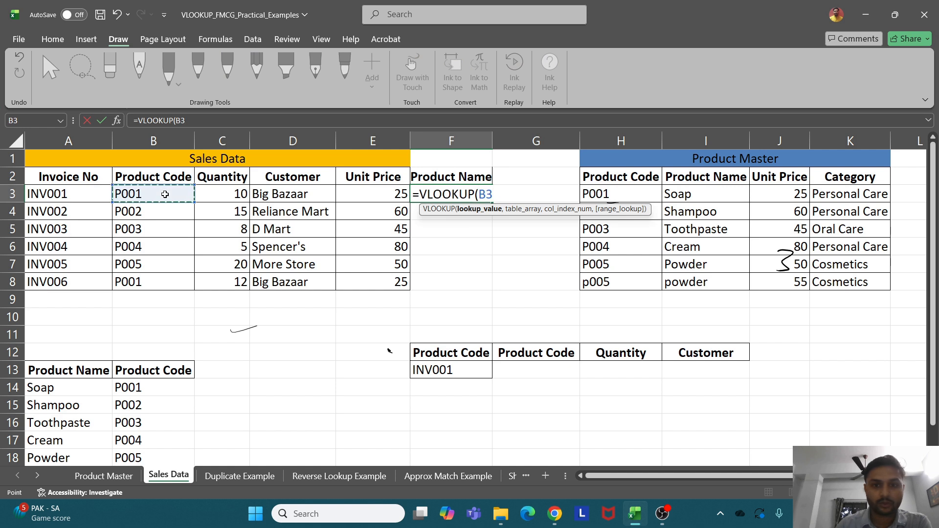
{"action": "type", "text": ","}
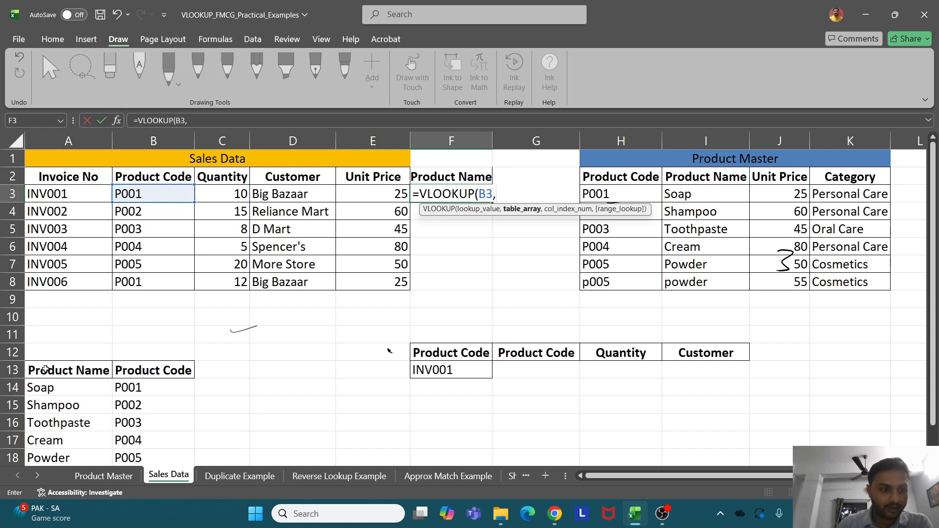
{"action": "left_click_drag", "start_coordinate": [46, 370], "coordinate": [150, 465]}
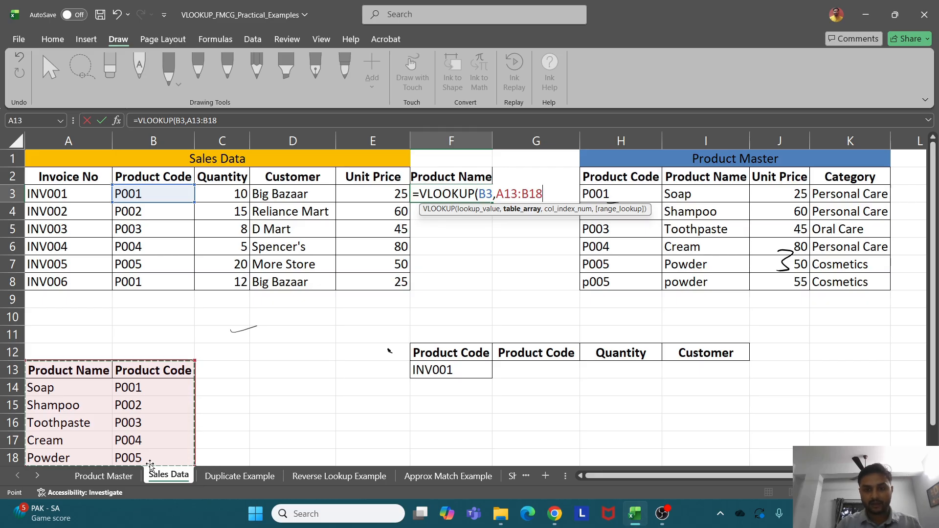
{"action": "key", "text": "BackSpace"}
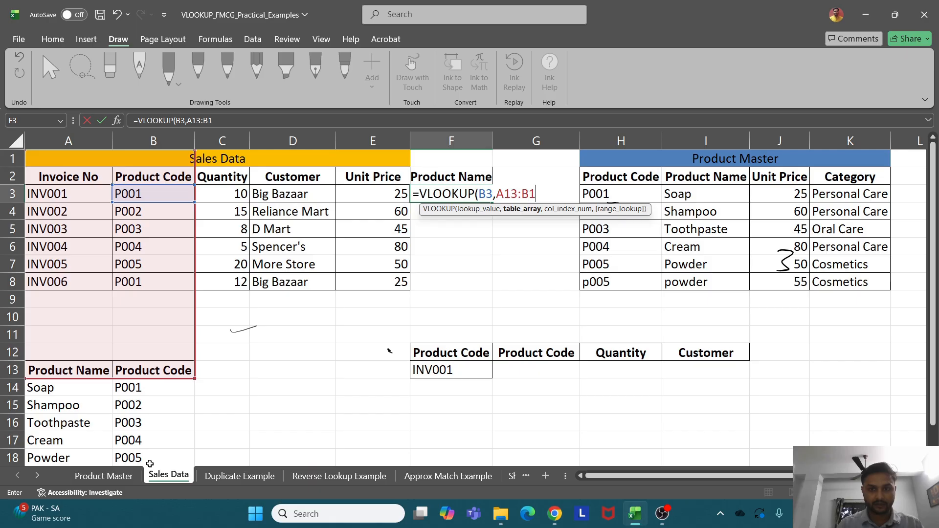
{"action": "key", "text": "Escape"}
Enter =VLOOKUP(B3,$A$13:$B$18,1,0) in F3 with the range locked, which returns #N/A
{"action": "type", "text": "=vl"}
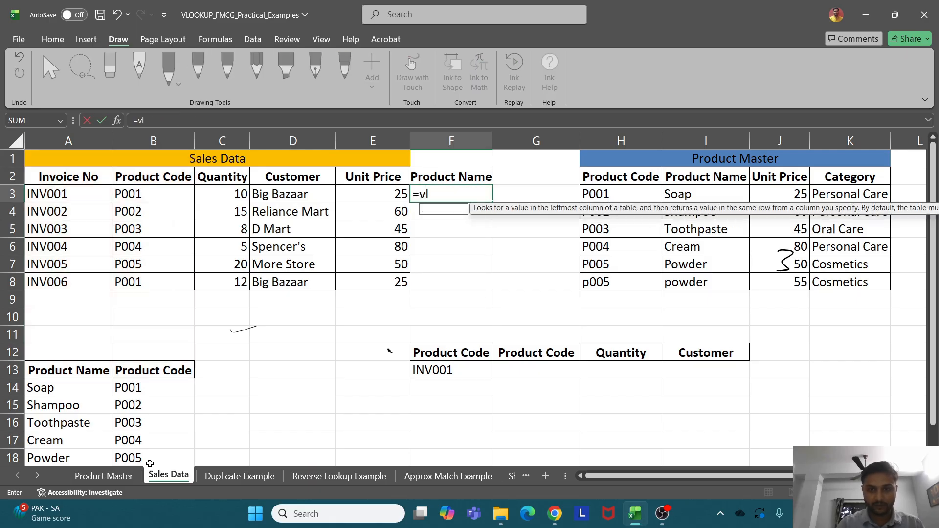
{"action": "key", "text": "Tab"}
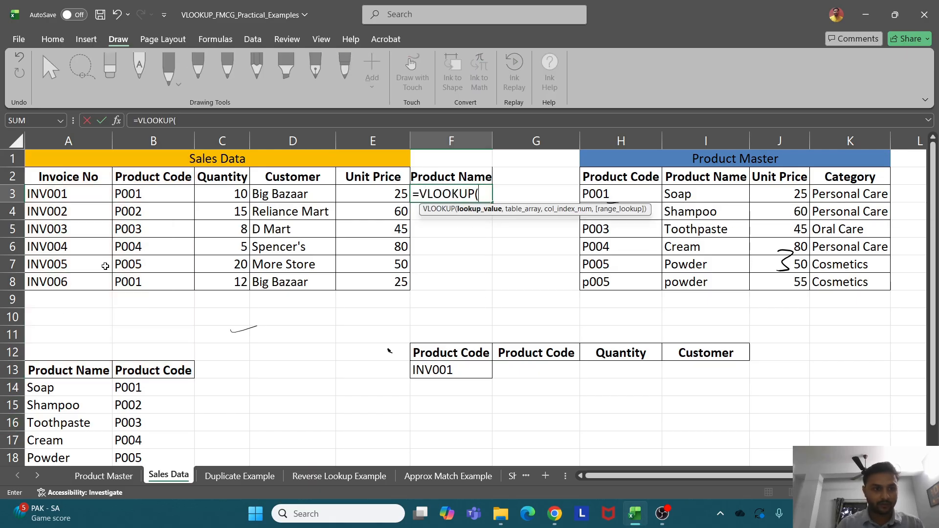
{"action": "left_click", "coordinate": [147, 191]}
{"action": "type", "text": ","}
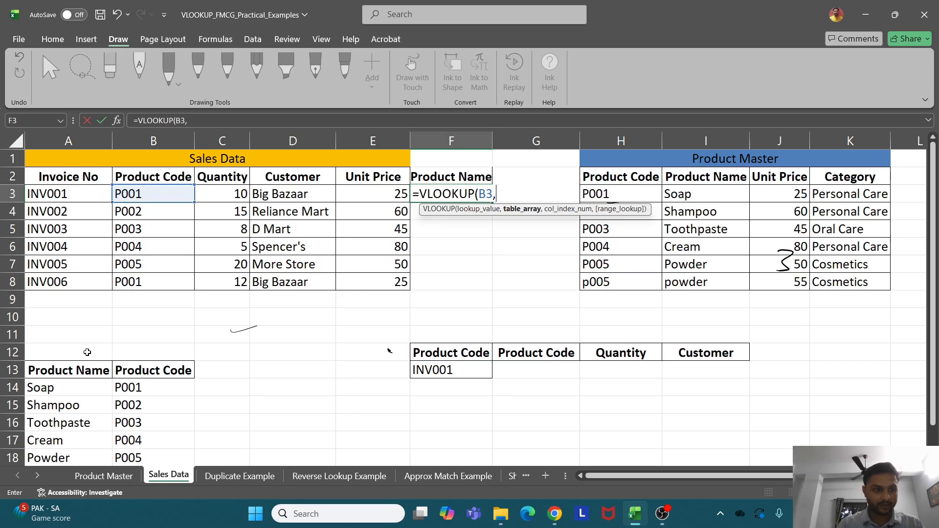
{"action": "left_click_drag", "start_coordinate": [67, 370], "coordinate": [154, 423]}
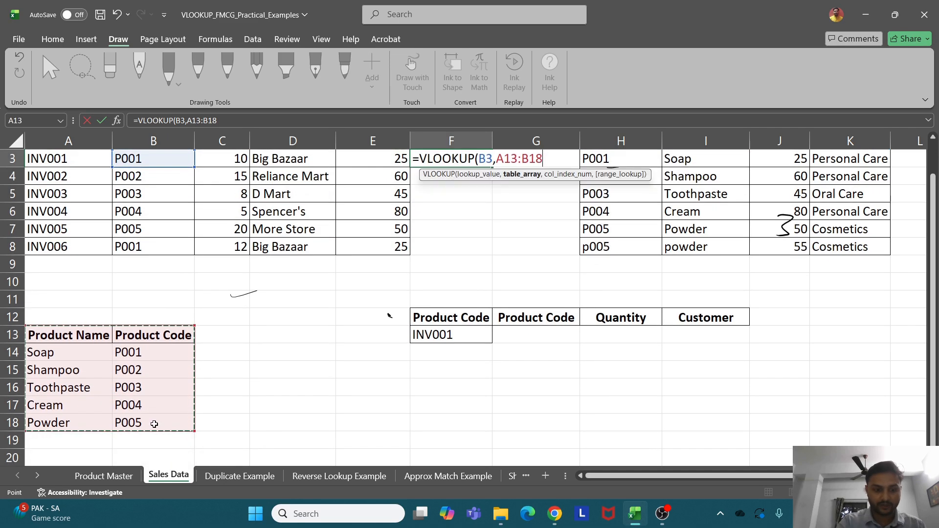
{"action": "key", "text": "F4"}
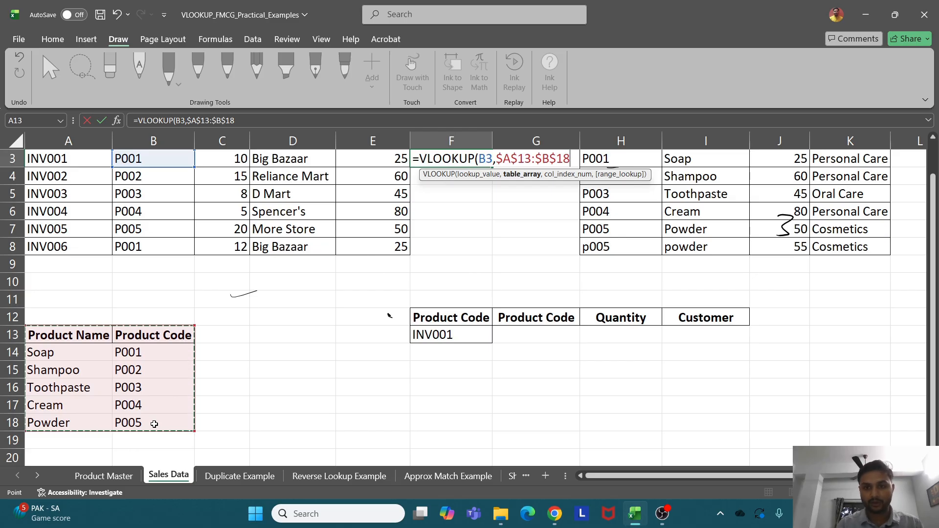
{"action": "type", "text": ","}
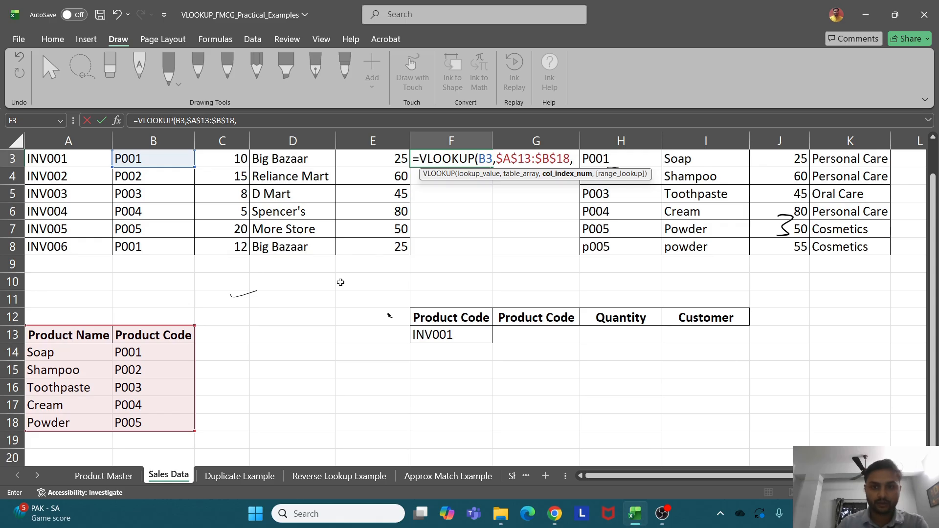
{"action": "type", "text": "1"}
{"action": "type", "text": ",0"}
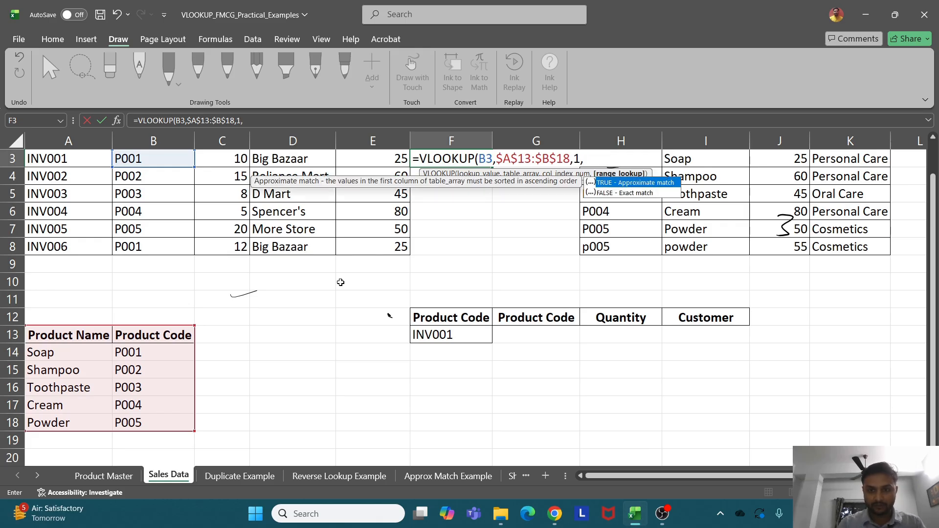
{"action": "type", "text": ")"}
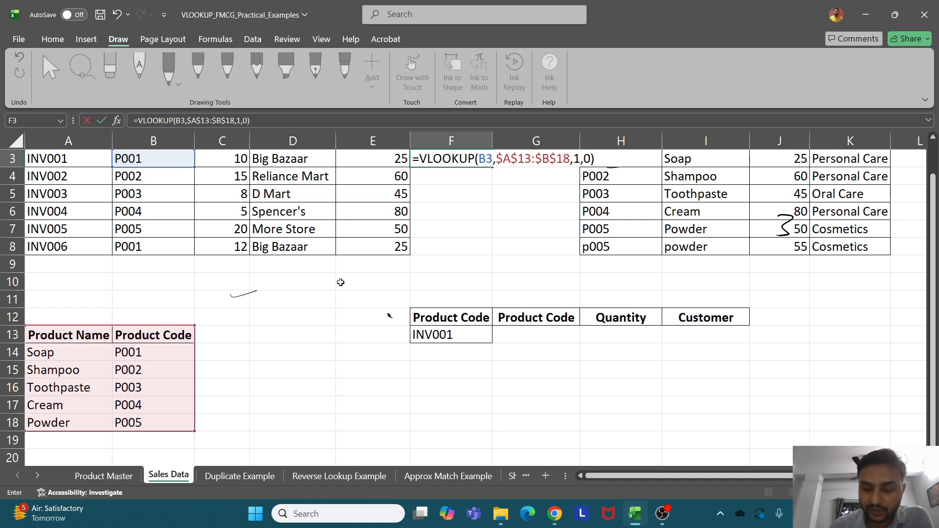
{"action": "key", "text": "Return"}
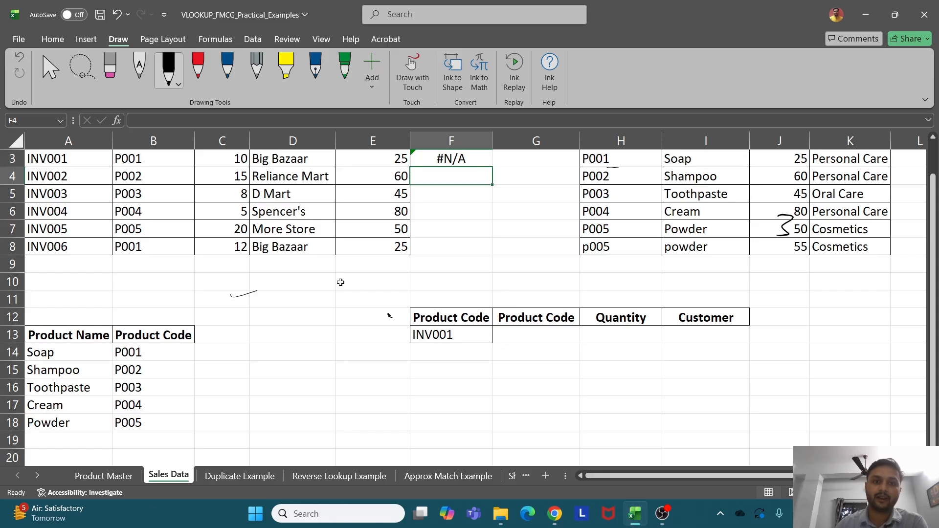
{"action": "scroll", "coordinate": [340, 282], "scroll_direction": "up", "scroll_amount": 1}
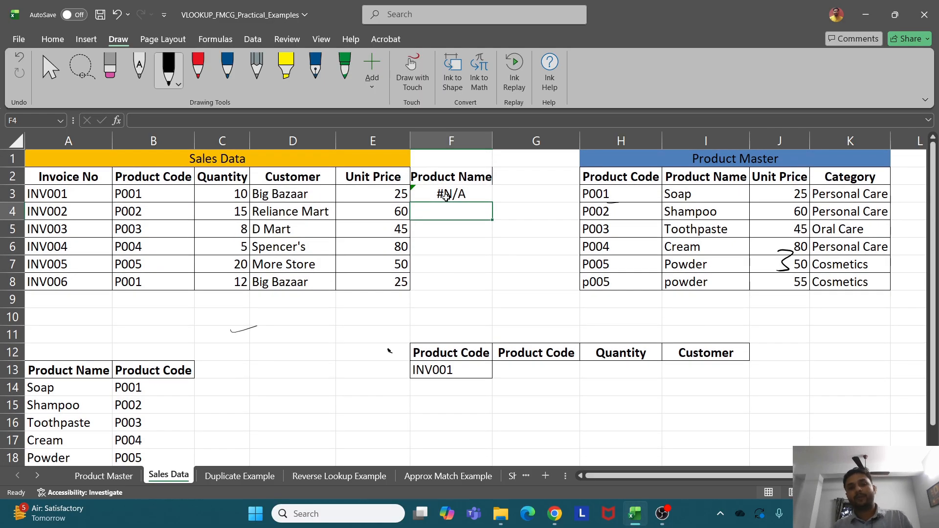
Ink a leftward arrow labelled 'Left' (crossed out) and a 'Right' label above the product list
{"action": "left_click", "coordinate": [446, 196]}
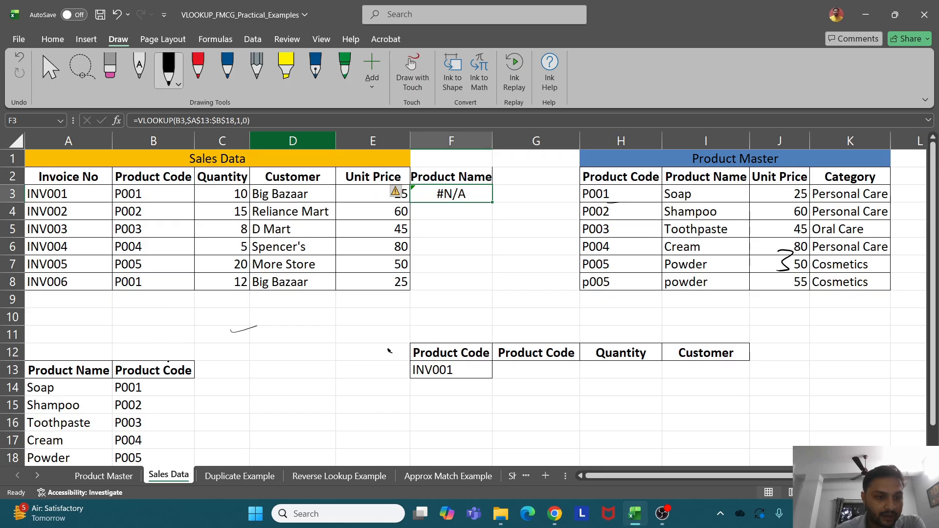
{"action": "mouse_move", "coordinate": [171, 360]}
{"action": "left_mouse_down"}
{"action": "mouse_move", "coordinate": [159, 326]}
{"action": "mouse_move", "coordinate": [110, 323]}
{"action": "mouse_move", "coordinate": [80, 350]}
{"action": "left_mouse_up"}
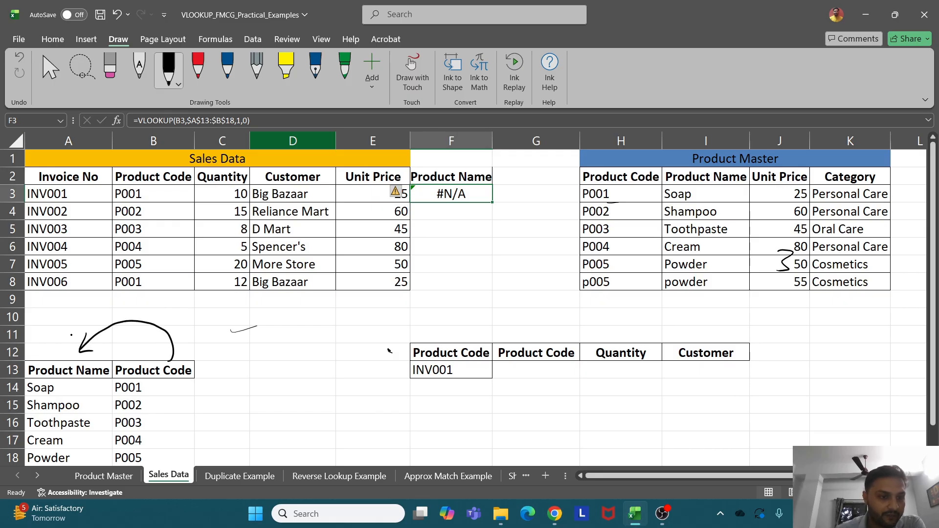
{"action": "mouse_move", "coordinate": [41, 318]}
{"action": "left_mouse_down"}
{"action": "mouse_move", "coordinate": [69, 333]}
{"action": "mouse_move", "coordinate": [86, 308]}
{"action": "mouse_move", "coordinate": [82, 334]}
{"action": "left_mouse_up"}
{"action": "left_click_drag", "start_coordinate": [80, 319], "coordinate": [98, 328]}
{"action": "left_click_drag", "start_coordinate": [185, 339], "coordinate": [188, 317]}
{"action": "left_click_drag", "start_coordinate": [188, 318], "coordinate": [219, 343]}
{"action": "mouse_move", "coordinate": [234, 307]}
{"action": "left_mouse_down"}
{"action": "mouse_move", "coordinate": [228, 335]}
{"action": "mouse_move", "coordinate": [254, 314]}
{"action": "left_mouse_up"}
{"action": "left_click_drag", "start_coordinate": [219, 343], "coordinate": [293, 329]}
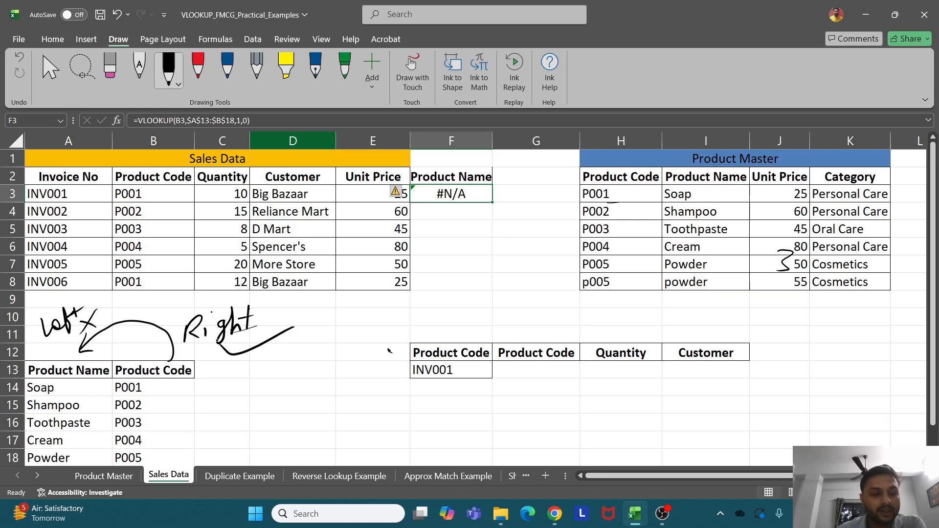
Ink a rightward arrow striking P002 and a cross under F3's #N/A
{"action": "mouse_move", "coordinate": [176, 394]}
{"action": "left_mouse_down"}
{"action": "mouse_move", "coordinate": [196, 367]}
{"action": "mouse_move", "coordinate": [253, 391]}
{"action": "mouse_move", "coordinate": [252, 410]}
{"action": "mouse_move", "coordinate": [140, 402]}
{"action": "mouse_move", "coordinate": [166, 394]}
{"action": "mouse_move", "coordinate": [251, 401]}
{"action": "mouse_move", "coordinate": [252, 409]}
{"action": "left_mouse_up"}
{"action": "left_click", "coordinate": [239, 407]}
{"action": "left_click_drag", "start_coordinate": [239, 406], "coordinate": [261, 402]}
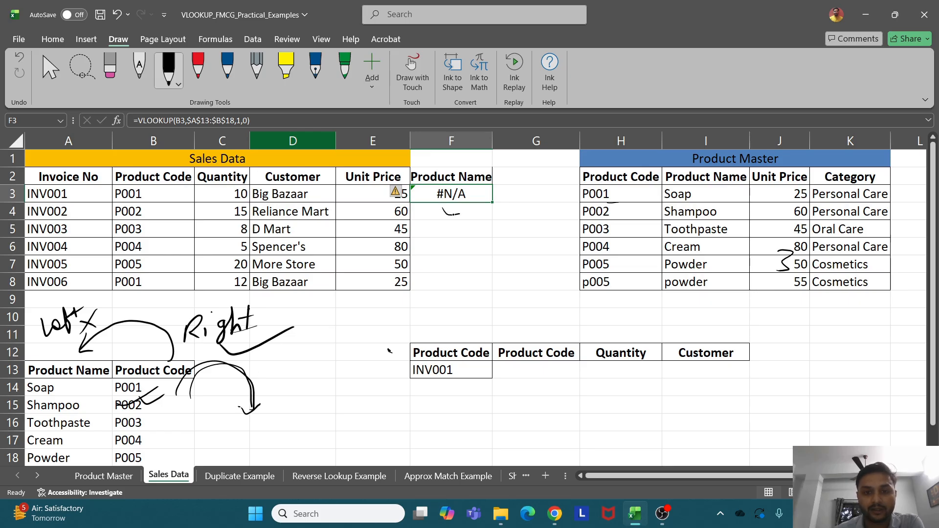
{"action": "left_click_drag", "start_coordinate": [459, 214], "coordinate": [484, 204]}
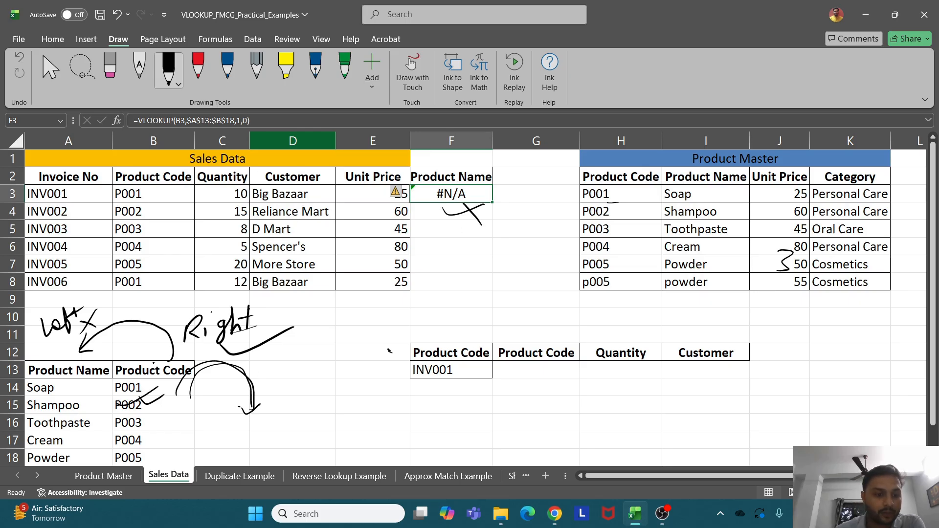
{"action": "left_click_drag", "start_coordinate": [158, 341], "coordinate": [100, 342]}
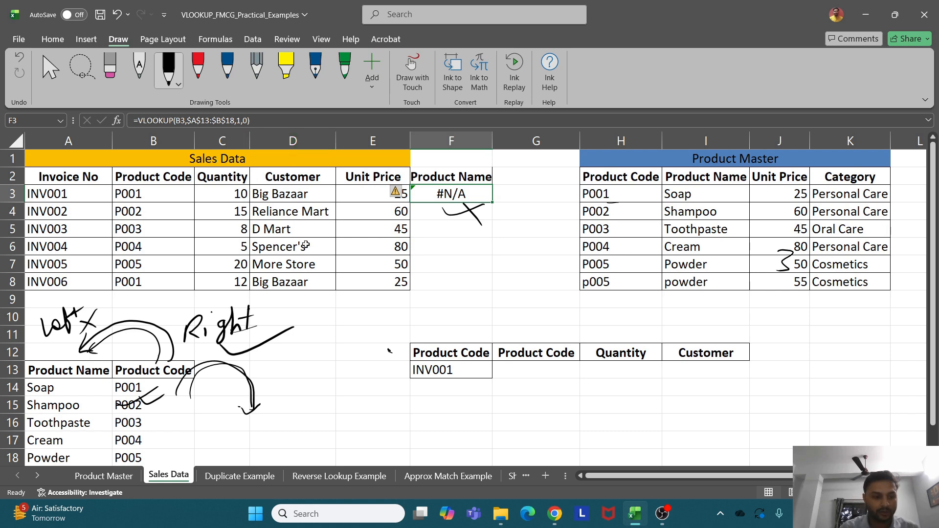
{"action": "left_click", "coordinate": [37, 476]}
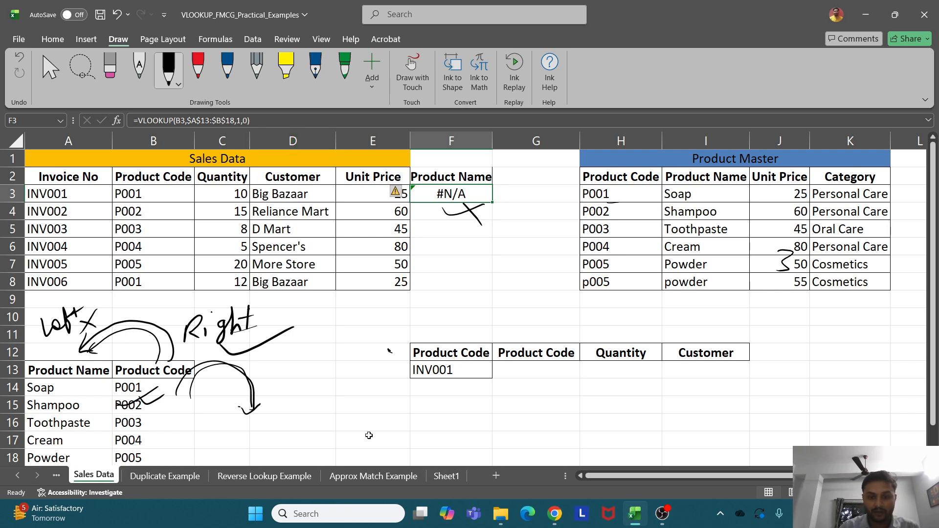
On Sheet1, reveal the first two lookup constraints and tick the first, then return to Sales Data
{"action": "left_click", "coordinate": [442, 476]}
{"action": "left_click_drag", "start_coordinate": [326, 260], "coordinate": [328, 284]}
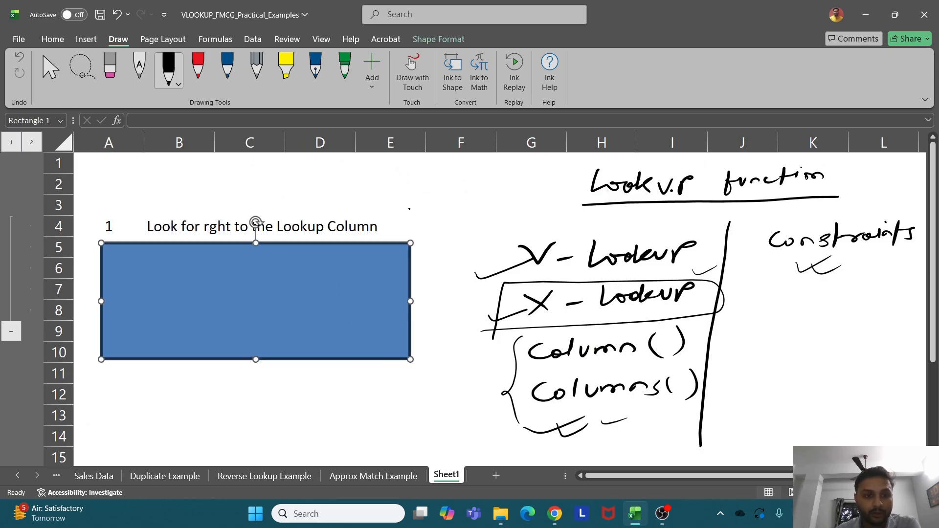
{"action": "mouse_move", "coordinate": [386, 242]}
{"action": "left_mouse_down"}
{"action": "mouse_move", "coordinate": [429, 214]}
{"action": "mouse_move", "coordinate": [453, 214]}
{"action": "mouse_move", "coordinate": [415, 207]}
{"action": "left_mouse_up"}
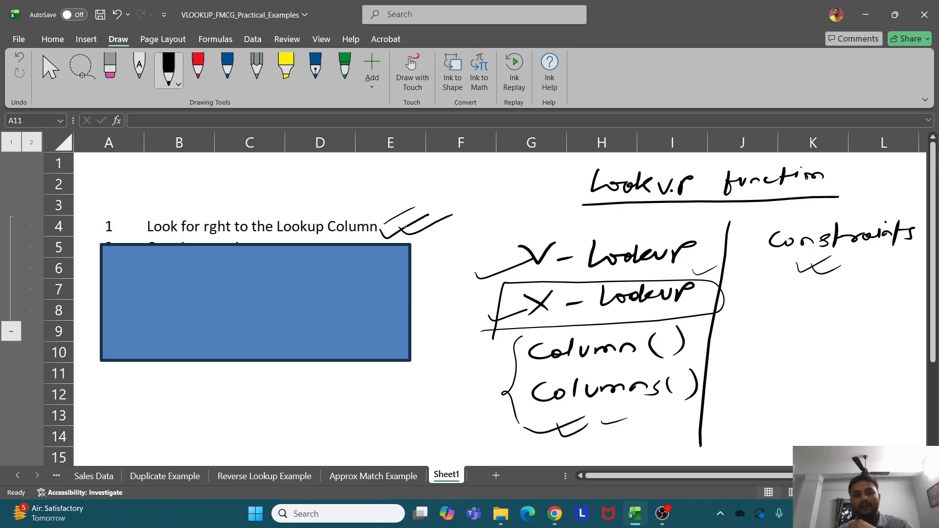
{"action": "left_click_drag", "start_coordinate": [243, 313], "coordinate": [248, 318]}
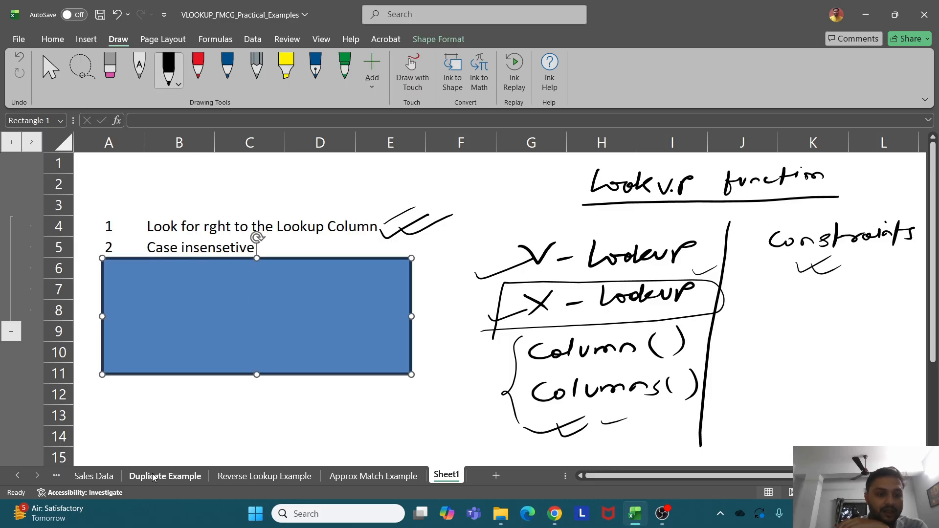
{"action": "left_click", "coordinate": [112, 479]}
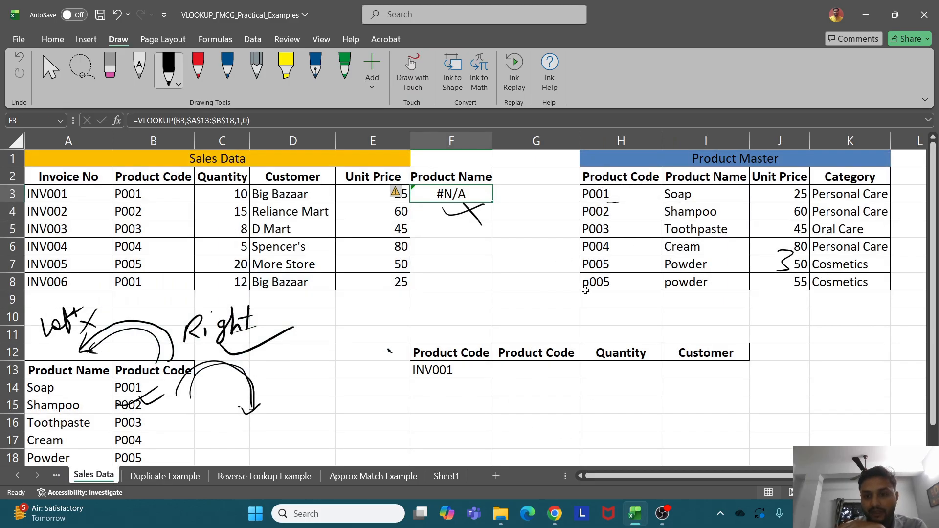
Ink a bracket joining the P005 and p005 codes in column H
{"action": "mouse_move", "coordinate": [578, 288]}
{"action": "left_mouse_down"}
{"action": "mouse_move", "coordinate": [590, 284]}
{"action": "mouse_move", "coordinate": [586, 267]}
{"action": "mouse_move", "coordinate": [561, 276]}
{"action": "mouse_move", "coordinate": [571, 288]}
{"action": "mouse_move", "coordinate": [575, 269]}
{"action": "left_mouse_up"}
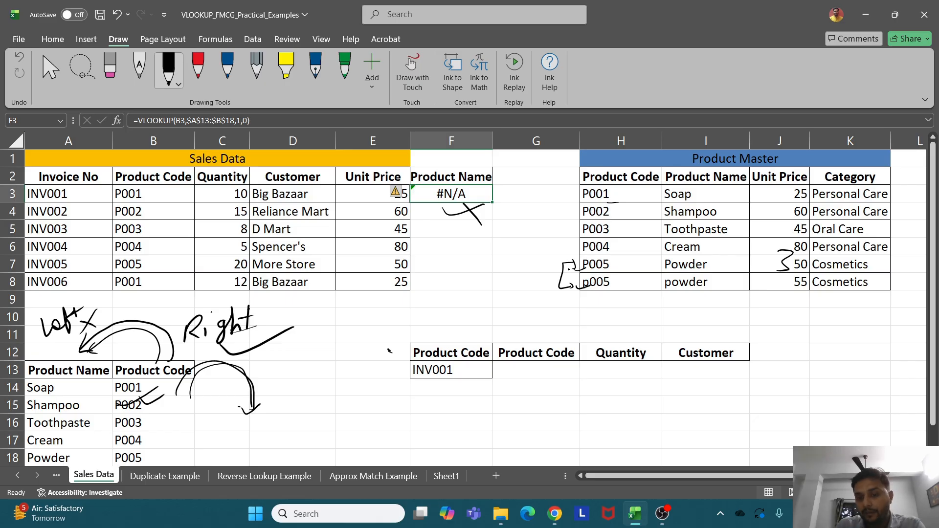
{"action": "left_click_drag", "start_coordinate": [570, 271], "coordinate": [584, 267]}
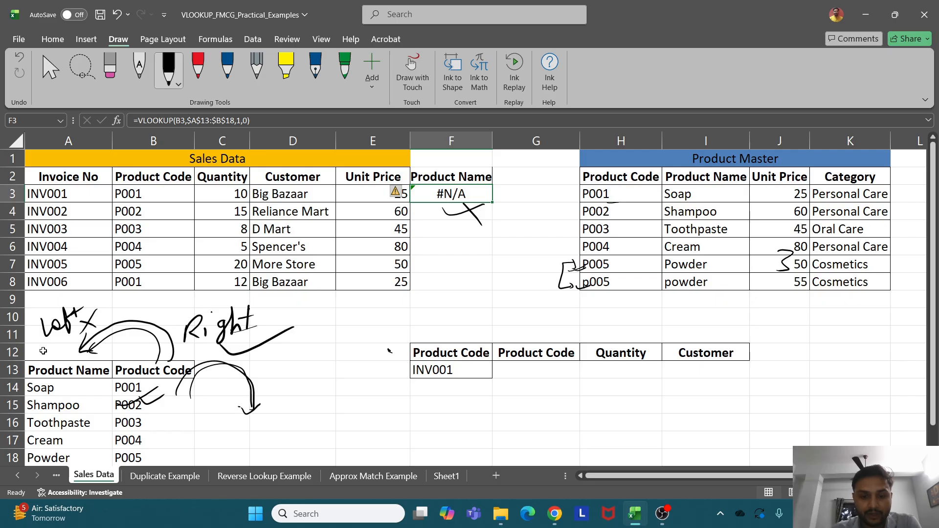
Uncover Sheet1's third note, 'Returns only the first match'
{"action": "left_click", "coordinate": [429, 477]}
{"action": "left_click_drag", "start_coordinate": [242, 358], "coordinate": [240, 382]}
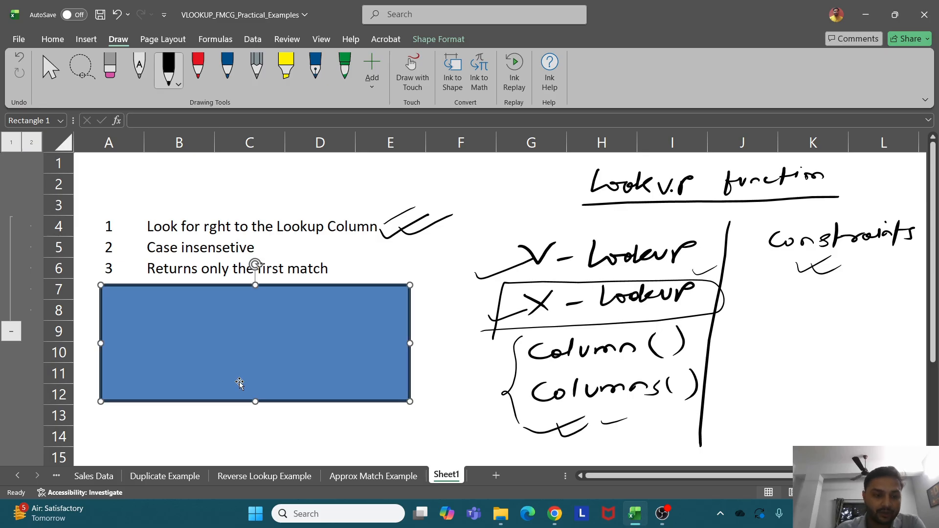
{"action": "left_click", "coordinate": [177, 482]}
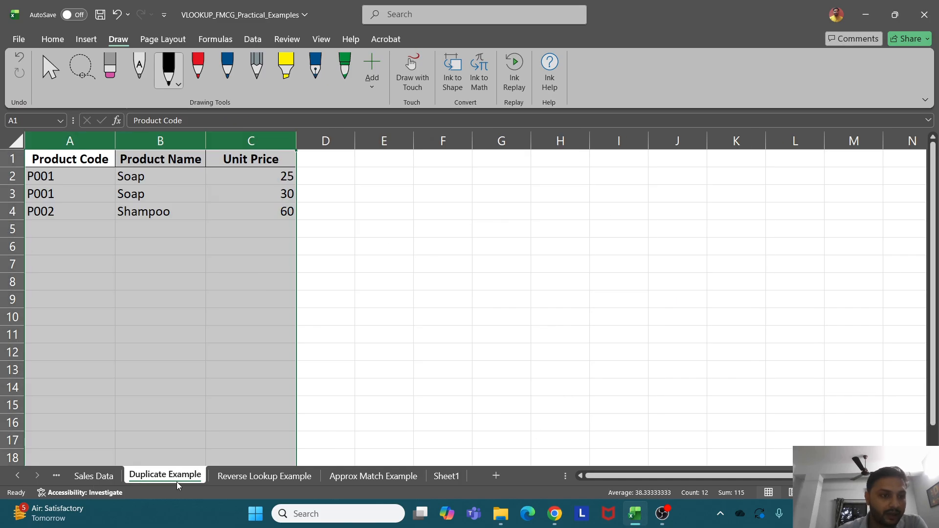
On Duplicate Example, underline both P001 Soap rows (25 and 30) and circle the first
{"action": "left_click_drag", "start_coordinate": [58, 185], "coordinate": [151, 179]}
{"action": "left_click_drag", "start_coordinate": [274, 181], "coordinate": [295, 180]}
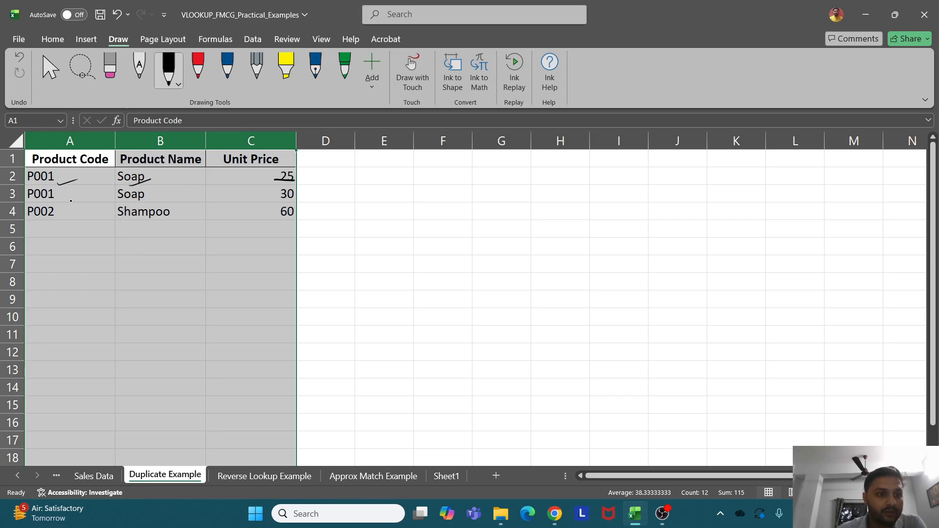
{"action": "left_click_drag", "start_coordinate": [71, 201], "coordinate": [146, 198]}
{"action": "left_click_drag", "start_coordinate": [265, 202], "coordinate": [292, 201]}
{"action": "left_click_drag", "start_coordinate": [75, 186], "coordinate": [102, 187]}
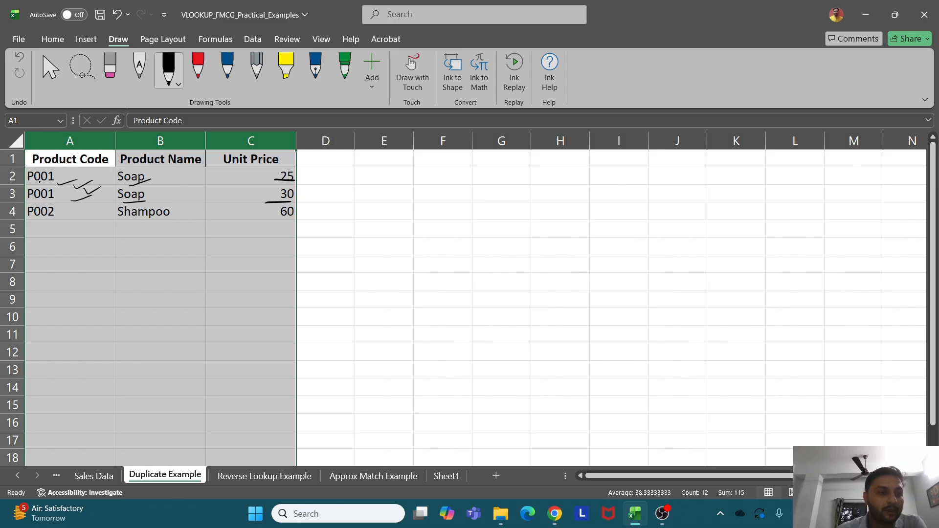
{"action": "mouse_move", "coordinate": [33, 184]}
{"action": "left_mouse_down"}
{"action": "mouse_move", "coordinate": [279, 185]}
{"action": "mouse_move", "coordinate": [288, 168]}
{"action": "left_mouse_up"}
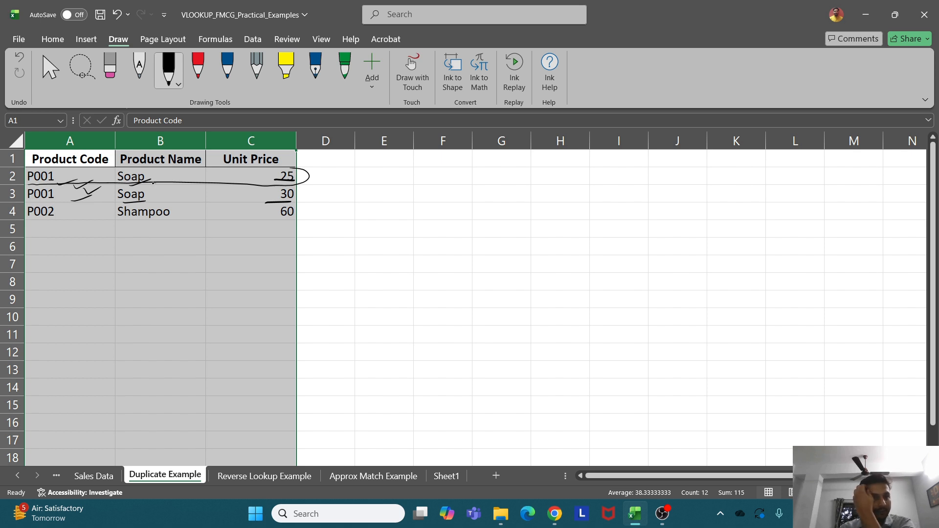
{"action": "left_click_drag", "start_coordinate": [153, 183], "coordinate": [174, 177]}
{"action": "left_click_drag", "start_coordinate": [75, 185], "coordinate": [67, 202]}
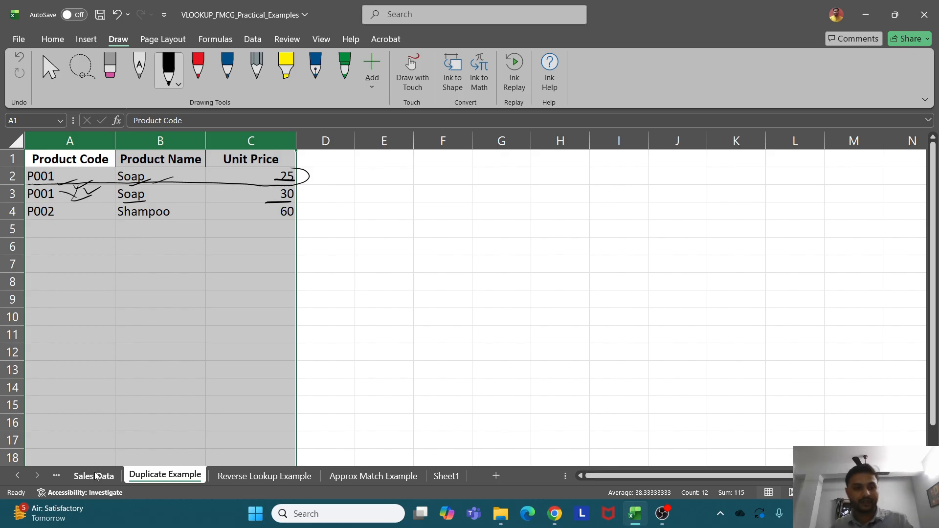
{"action": "left_click", "coordinate": [94, 476]}
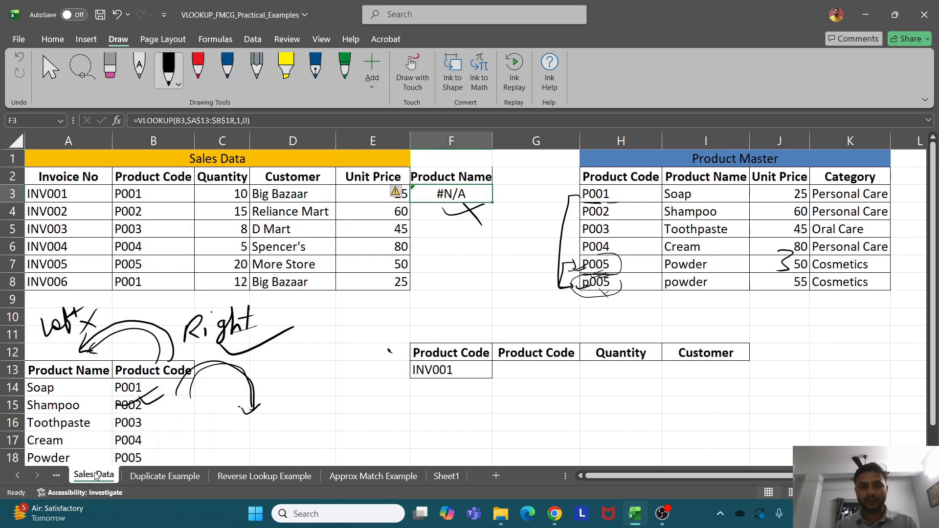
Clear F3's #N/A and the existing Unit Price values in column E
{"action": "key", "text": "Delete"}
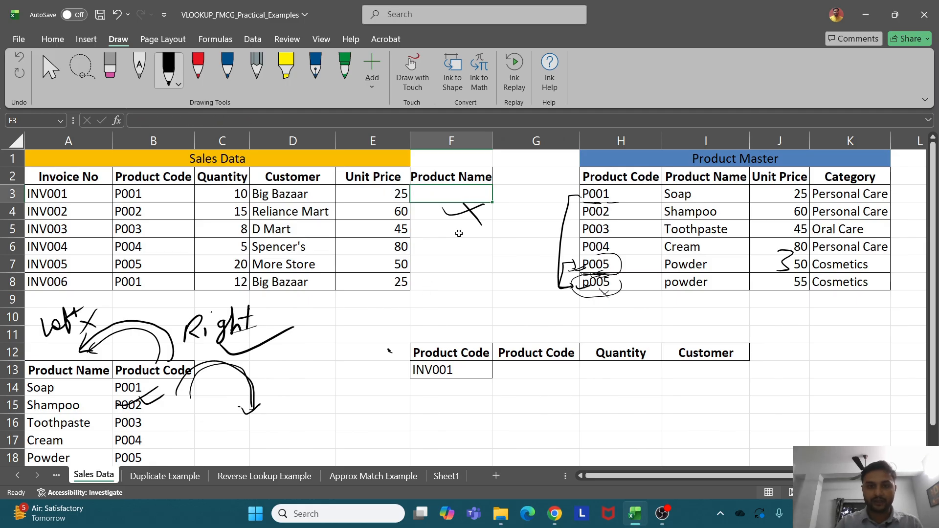
{"action": "left_click_drag", "start_coordinate": [400, 192], "coordinate": [400, 291]}
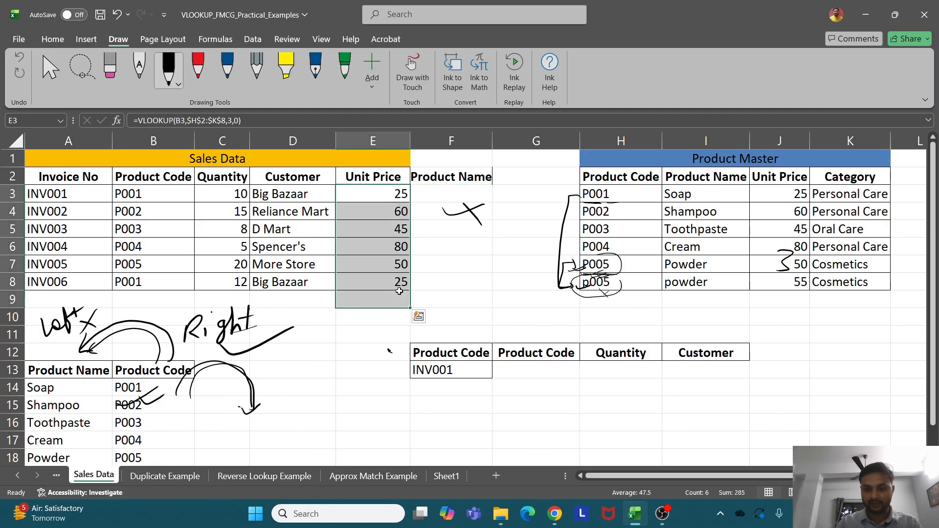
{"action": "key", "text": "Delete"}
Enter =VLOOKUP(B3,'Duplicate Example'!$A$1:$C$4,3,0) in E3, returning 25
{"action": "left_click", "coordinate": [380, 193]}
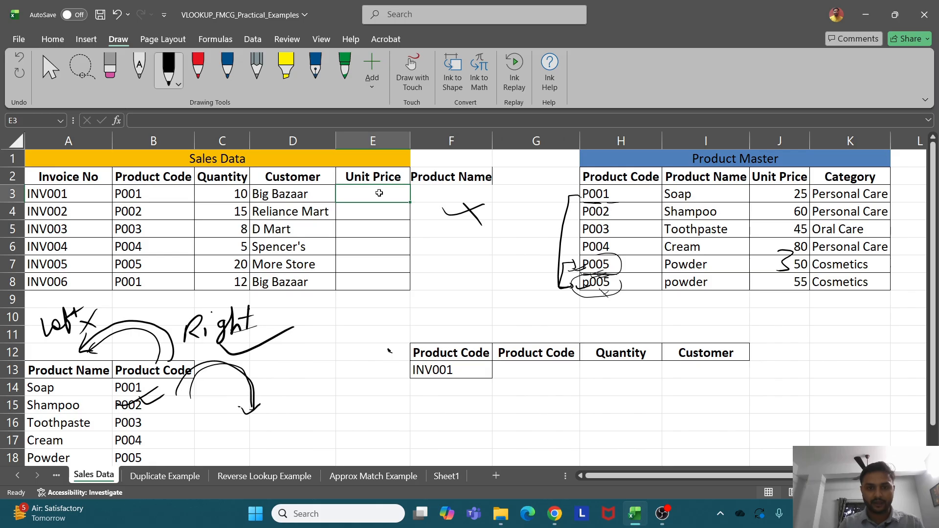
{"action": "type", "text": "=vlo"}
{"action": "key", "text": "Tab"}
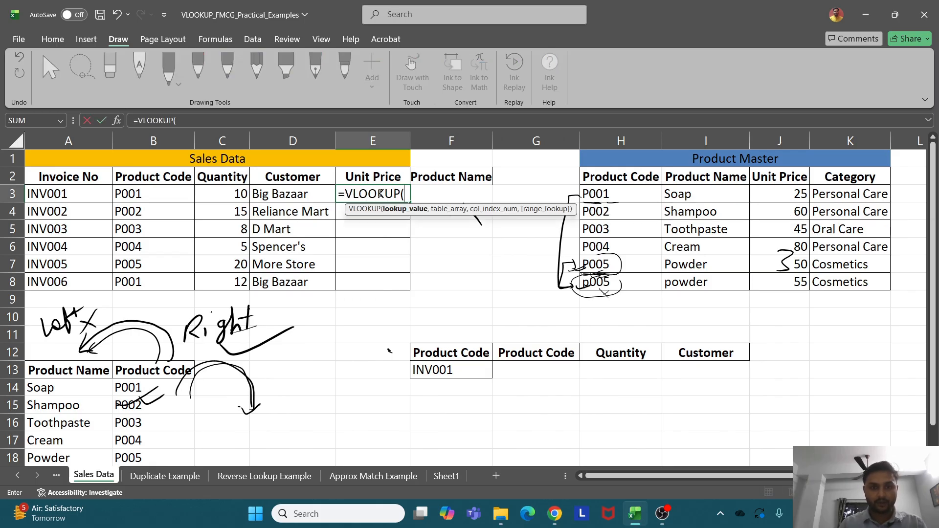
{"action": "left_click", "coordinate": [137, 194]}
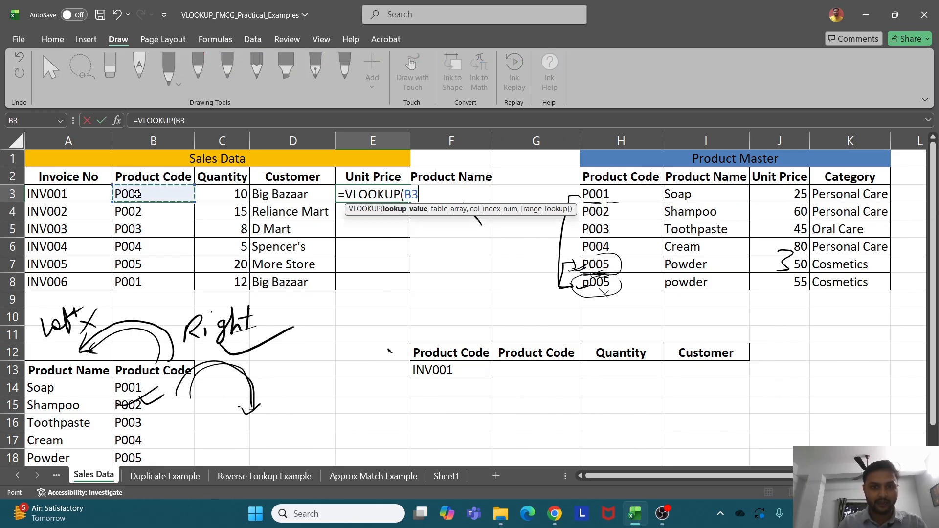
{"action": "type", "text": ","}
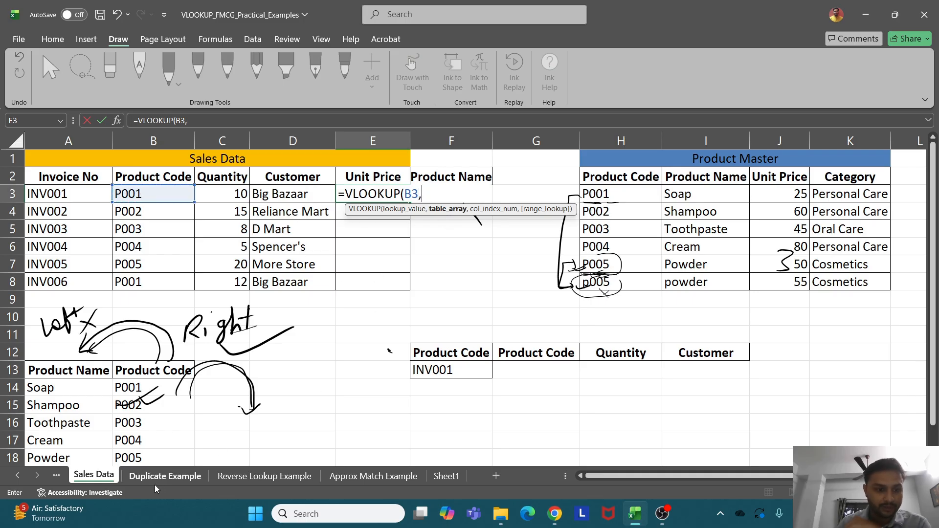
{"action": "left_click", "coordinate": [165, 476]}
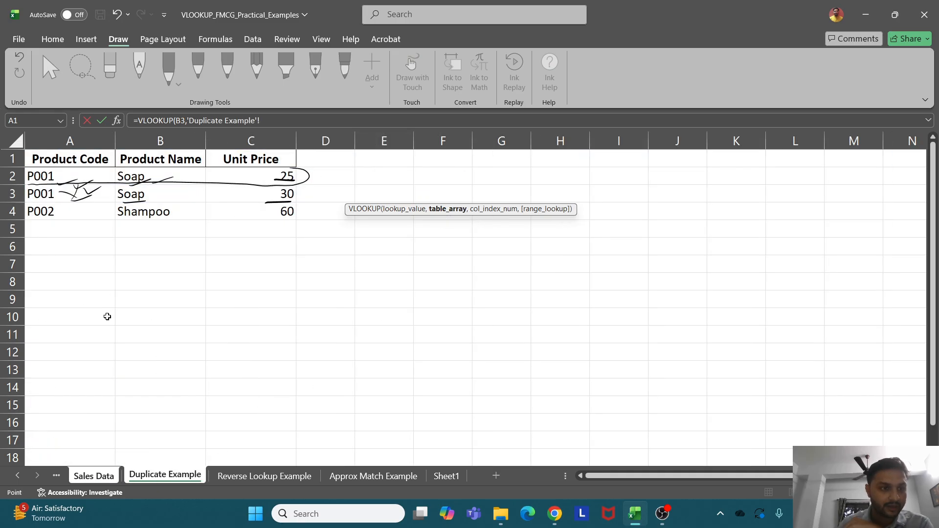
{"action": "left_click_drag", "start_coordinate": [49, 157], "coordinate": [251, 208]}
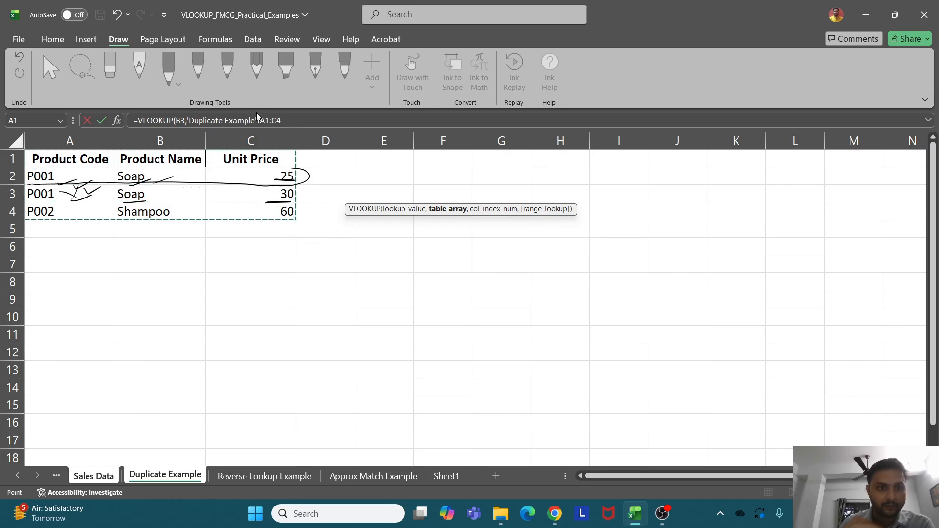
{"action": "key", "text": "F4"}
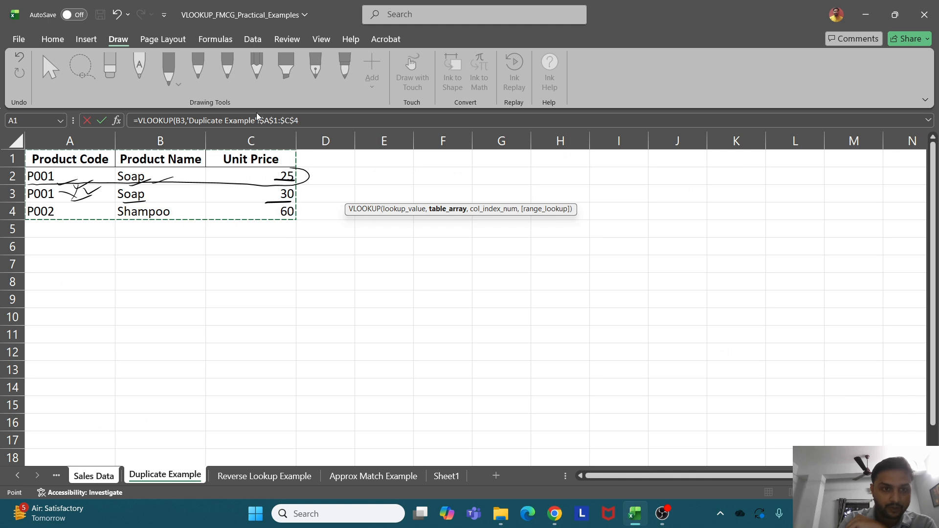
{"action": "left_click", "coordinate": [305, 120]}
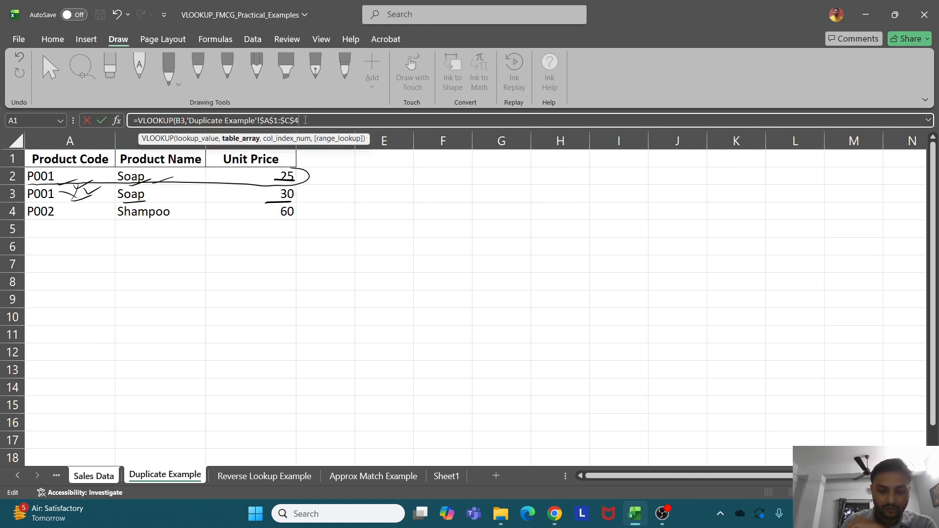
{"action": "type", "text": ","}
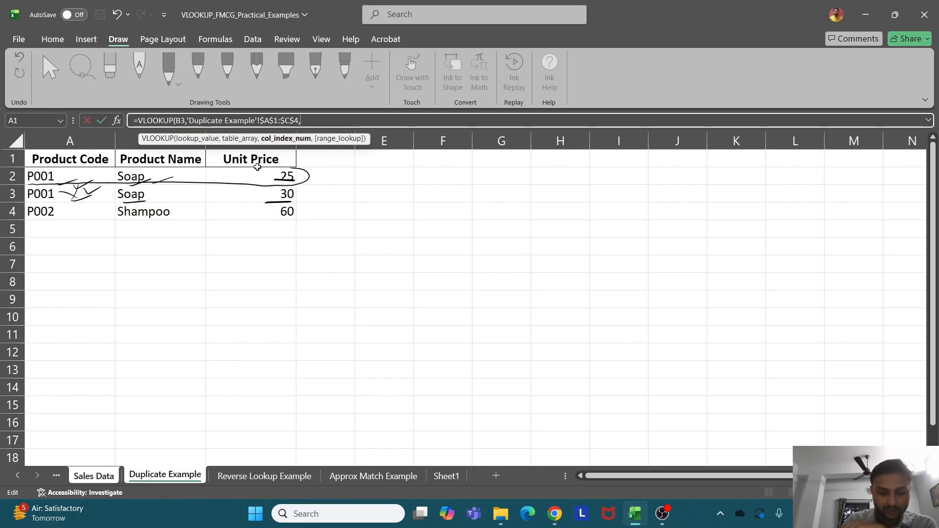
{"action": "type", "text": "3"}
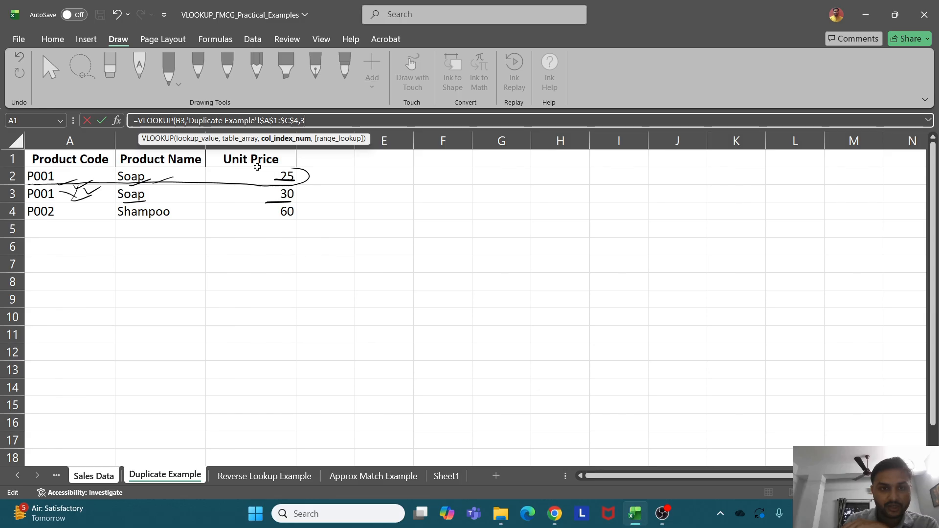
{"action": "type", "text": ",0"}
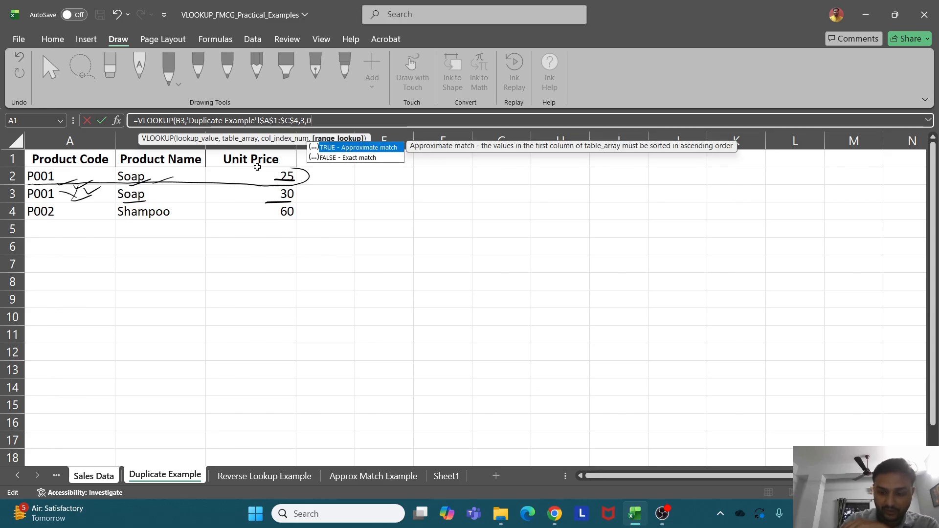
{"action": "type", "text": ")"}
{"action": "key", "text": "Return"}
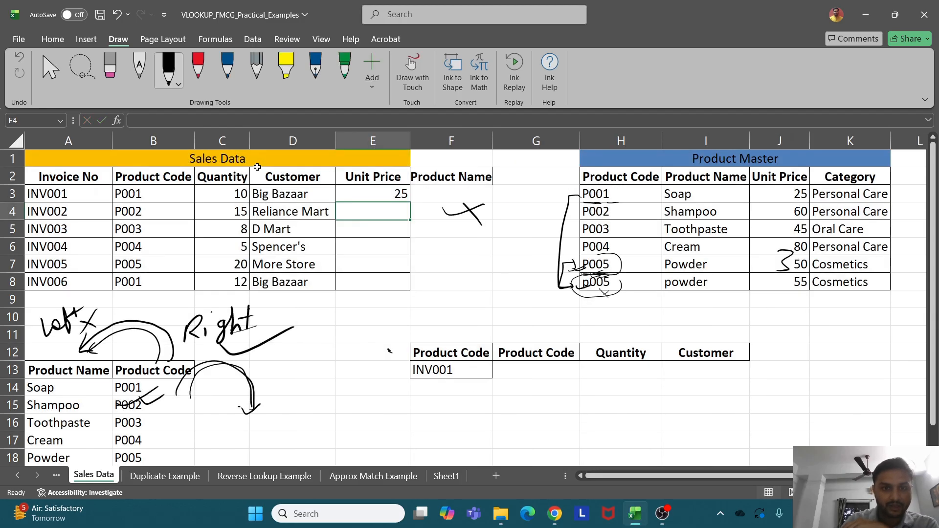
Fill E3's lookup down to E8 (25, 60, three #N/A, 25) and circle Duplicate Example's 30 price
{"action": "left_click_drag", "start_coordinate": [396, 196], "coordinate": [406, 289]}
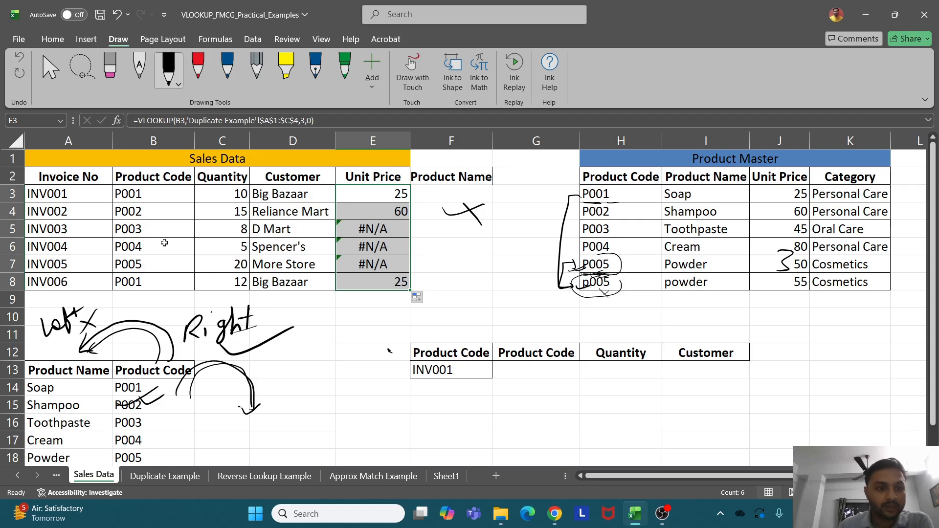
{"action": "left_click", "coordinate": [176, 477]}
{"action": "left_click", "coordinate": [291, 196]}
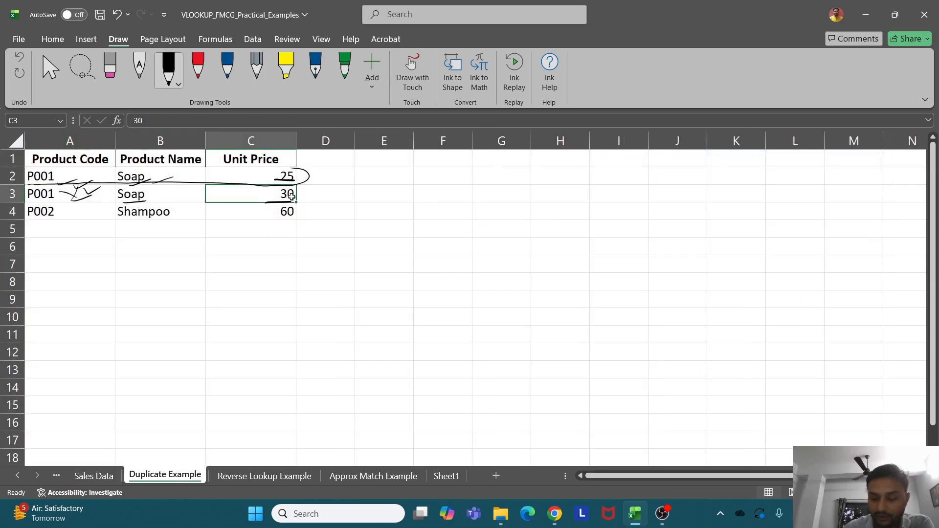
{"action": "mouse_move", "coordinate": [292, 180]}
{"action": "left_mouse_down"}
{"action": "mouse_move", "coordinate": [266, 208]}
{"action": "mouse_move", "coordinate": [292, 180]}
{"action": "left_mouse_up"}
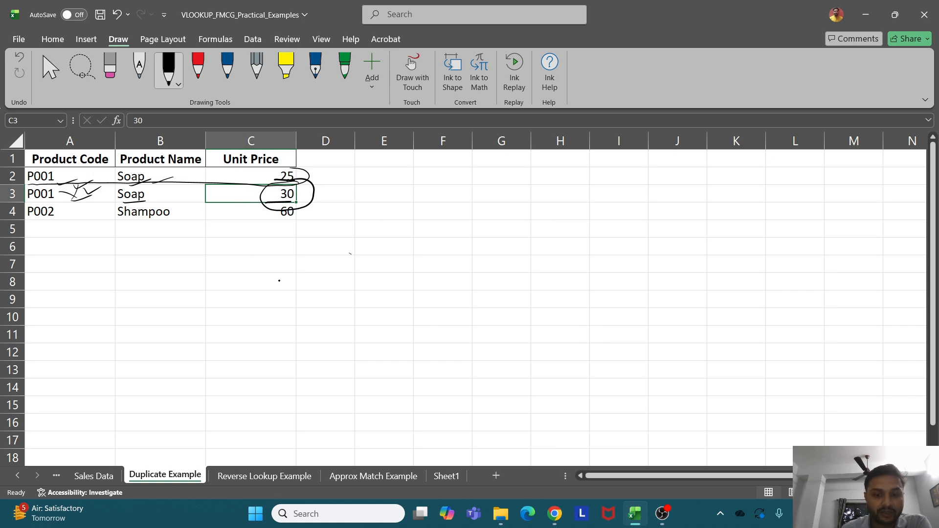
{"action": "left_click", "coordinate": [446, 476]}
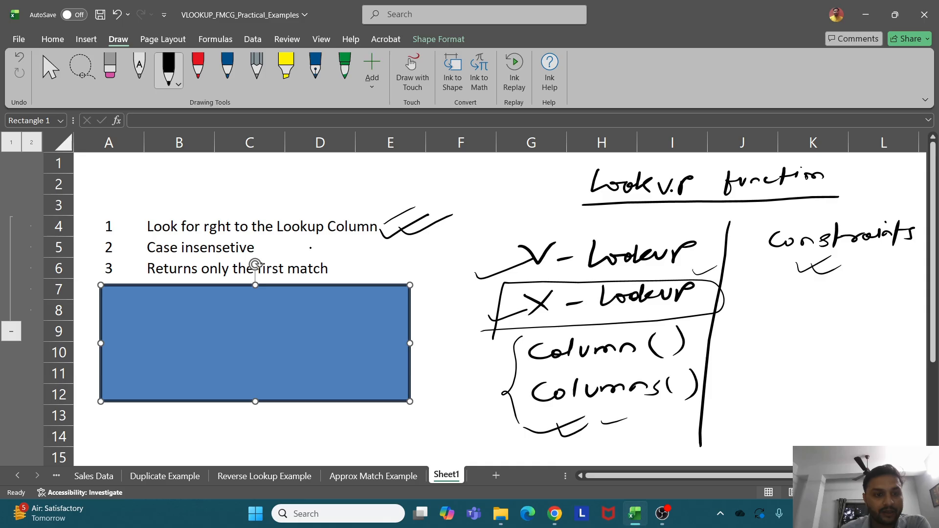
Tick 'Returns only the first match' and 'Slow on Large Dataset', underline the error-handling note, then select E5:E7
{"action": "left_click_drag", "start_coordinate": [339, 272], "coordinate": [375, 264]}
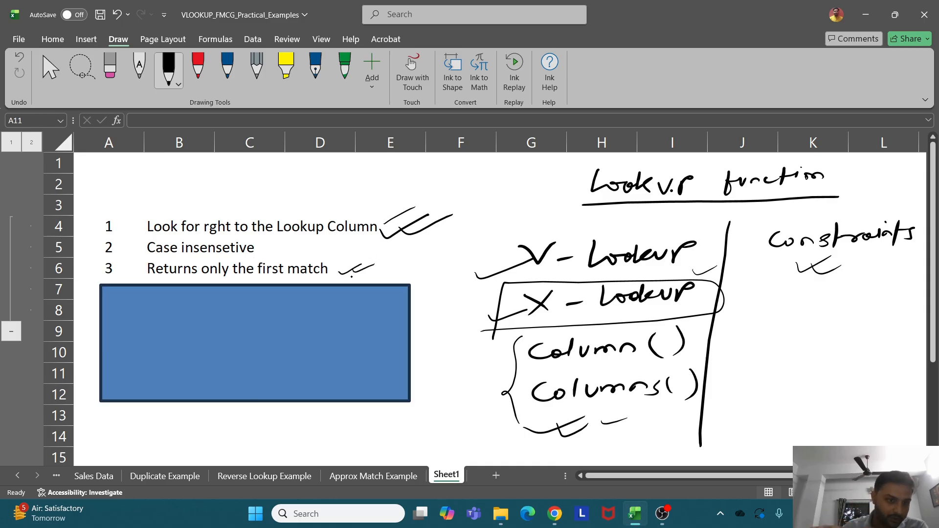
{"action": "left_click_drag", "start_coordinate": [283, 329], "coordinate": [285, 377]}
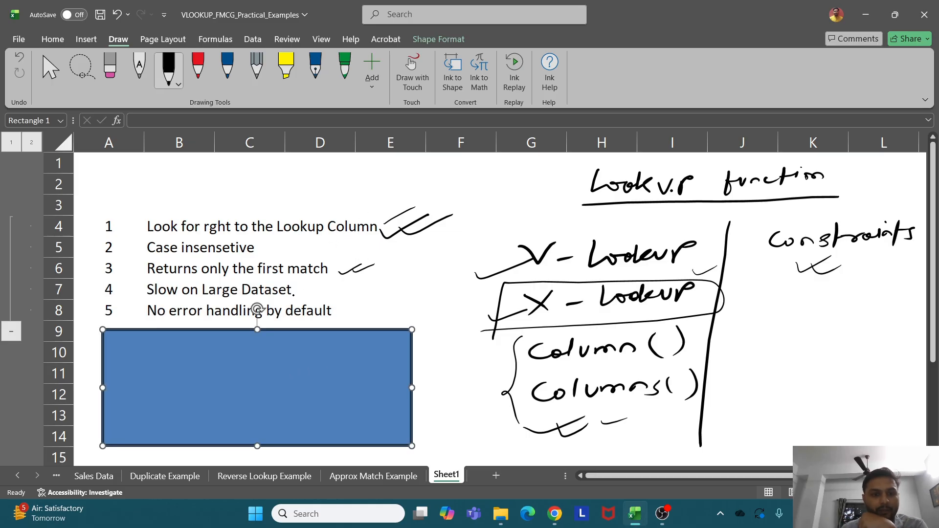
{"action": "left_click_drag", "start_coordinate": [297, 298], "coordinate": [334, 288]}
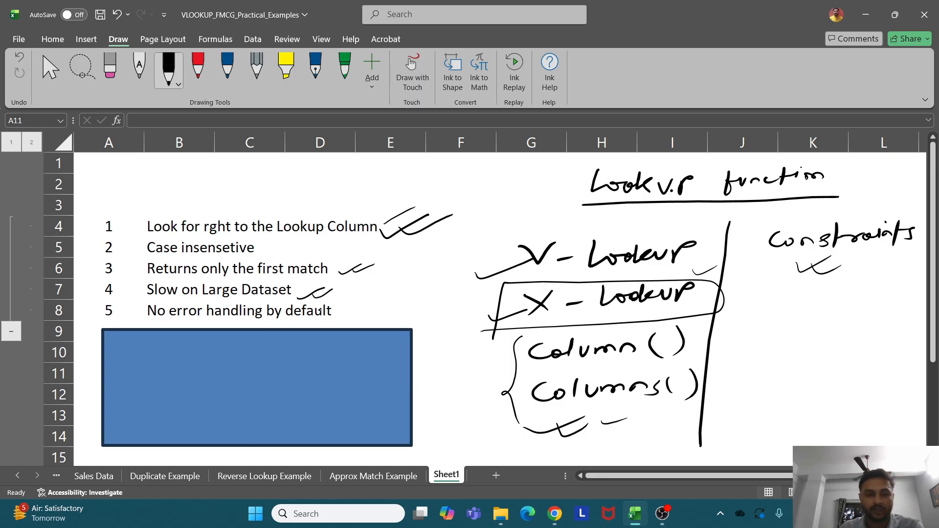
{"action": "left_click_drag", "start_coordinate": [187, 322], "coordinate": [269, 312]}
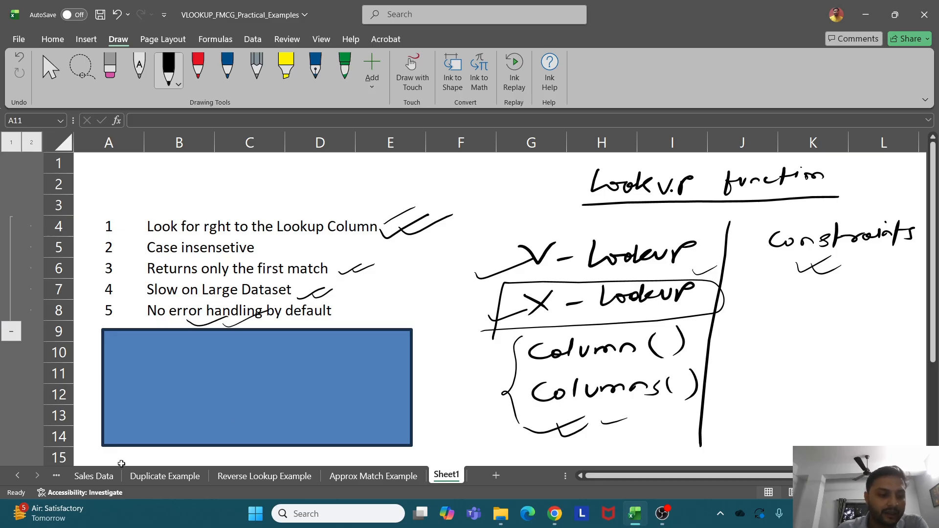
{"action": "left_click", "coordinate": [95, 475]}
{"action": "left_click_drag", "start_coordinate": [386, 229], "coordinate": [388, 262]}
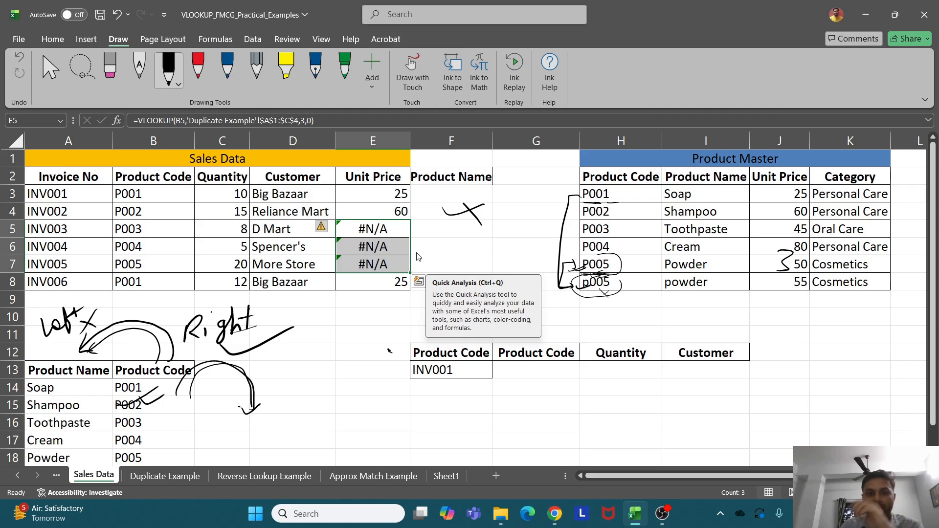
Ink an error note and re-enter =VLOOKUP(B3,'Duplicate Example'!$A$1:$C$4,3,0) in E3
{"action": "mouse_move", "coordinate": [430, 404]}
{"action": "left_mouse_down"}
{"action": "mouse_move", "coordinate": [422, 433]}
{"action": "mouse_move", "coordinate": [453, 405]}
{"action": "mouse_move", "coordinate": [539, 378]}
{"action": "left_mouse_up"}
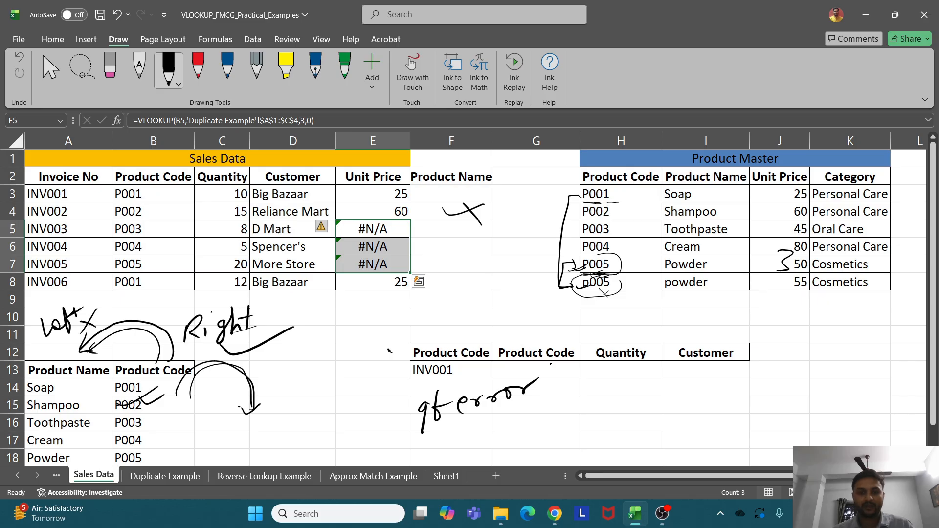
{"action": "left_click", "coordinate": [391, 198]}
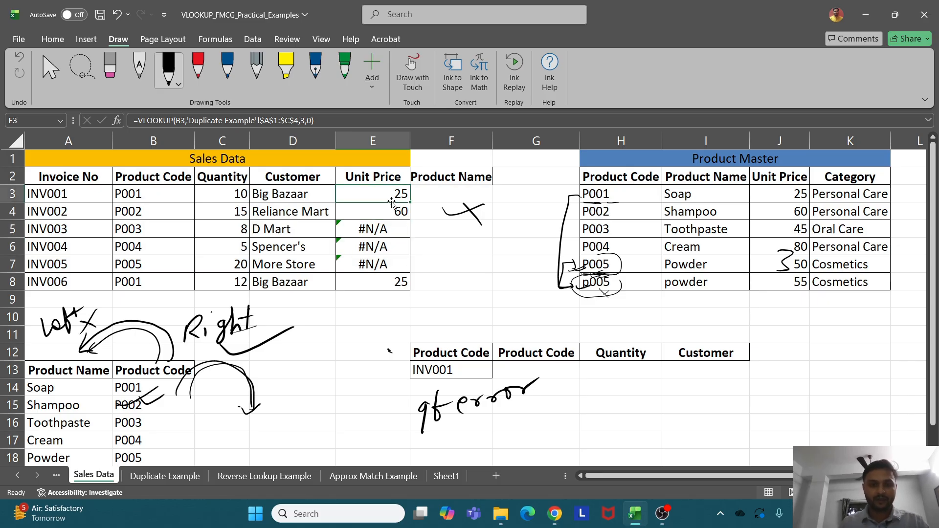
{"action": "type", "text": "=vl"}
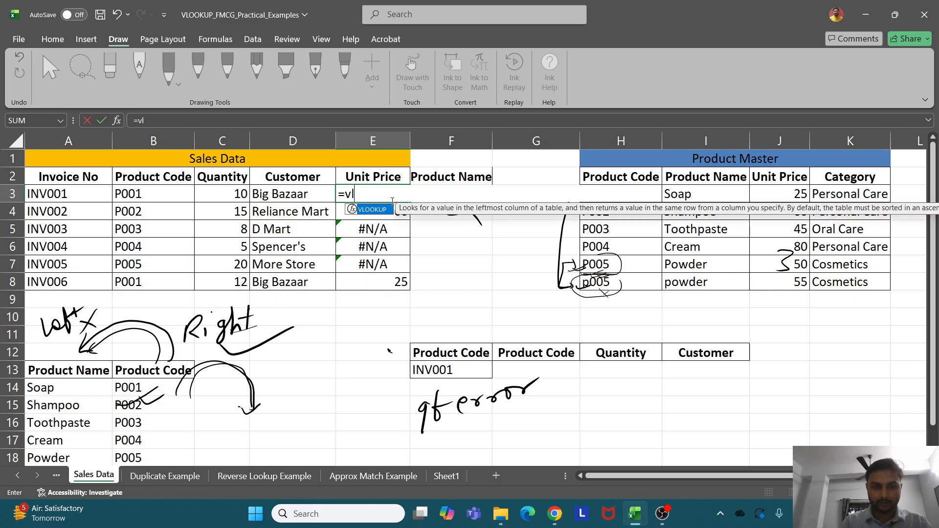
{"action": "key", "text": "Tab"}
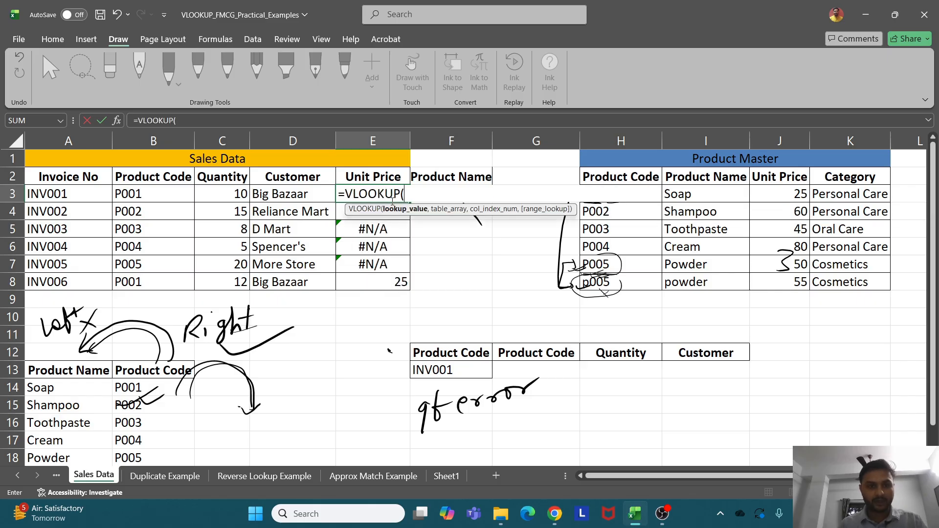
{"action": "left_click", "coordinate": [146, 192]}
{"action": "type", "text": ","}
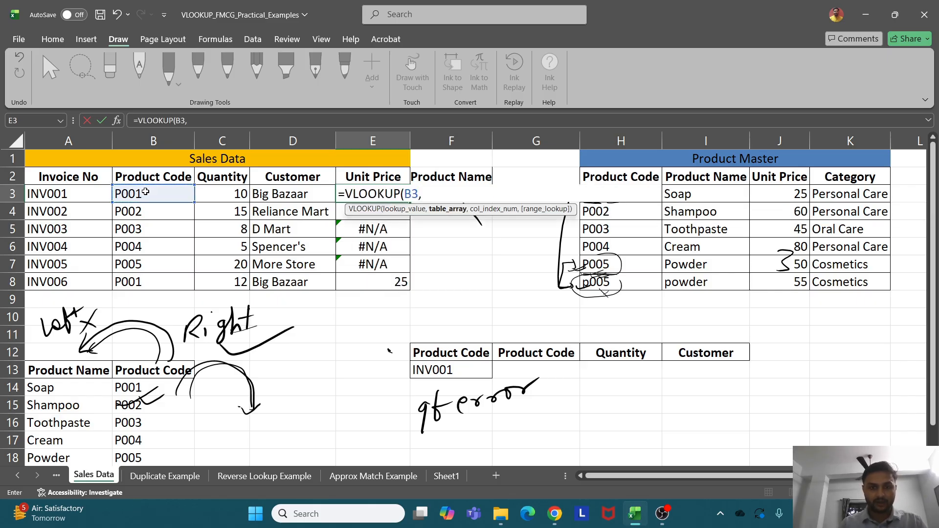
{"action": "left_click", "coordinate": [162, 476]}
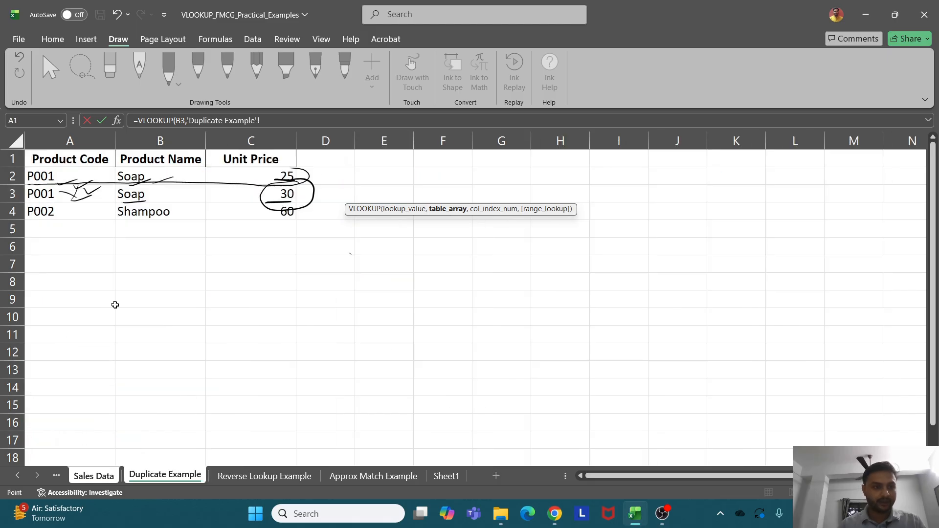
{"action": "left_click_drag", "start_coordinate": [62, 159], "coordinate": [244, 210]}
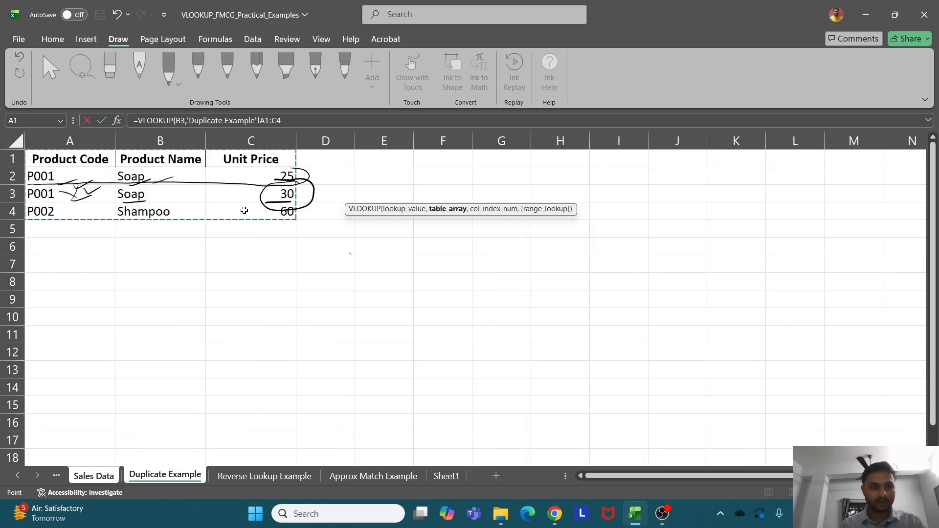
{"action": "key", "text": "F4"}
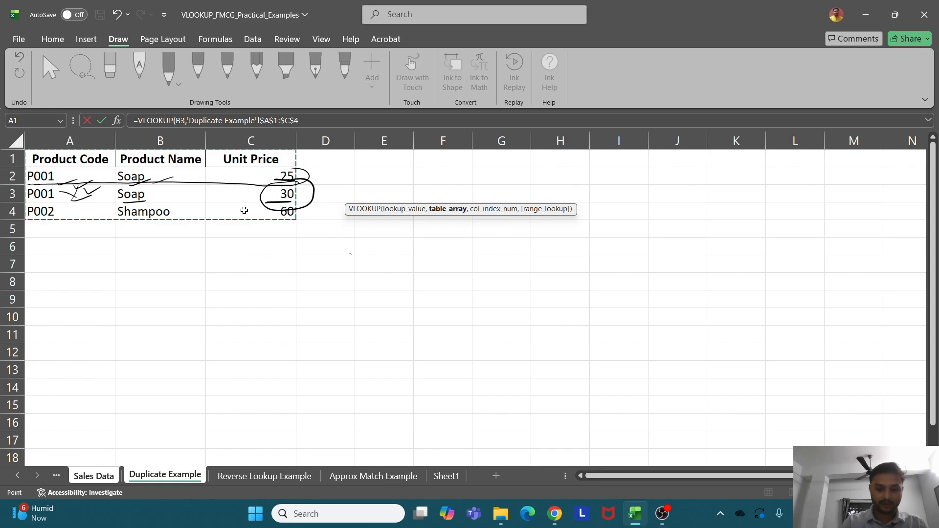
{"action": "type", "text": ","}
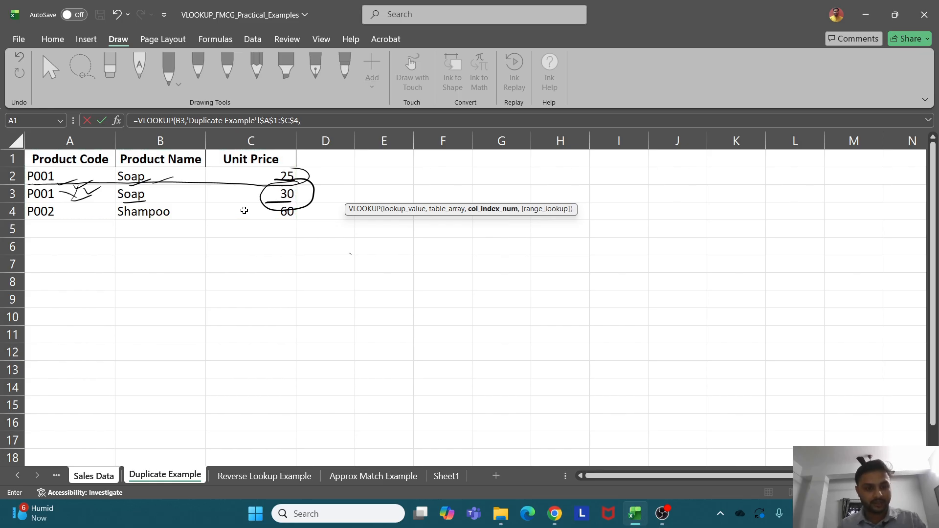
{"action": "type", "text": "3,0"}
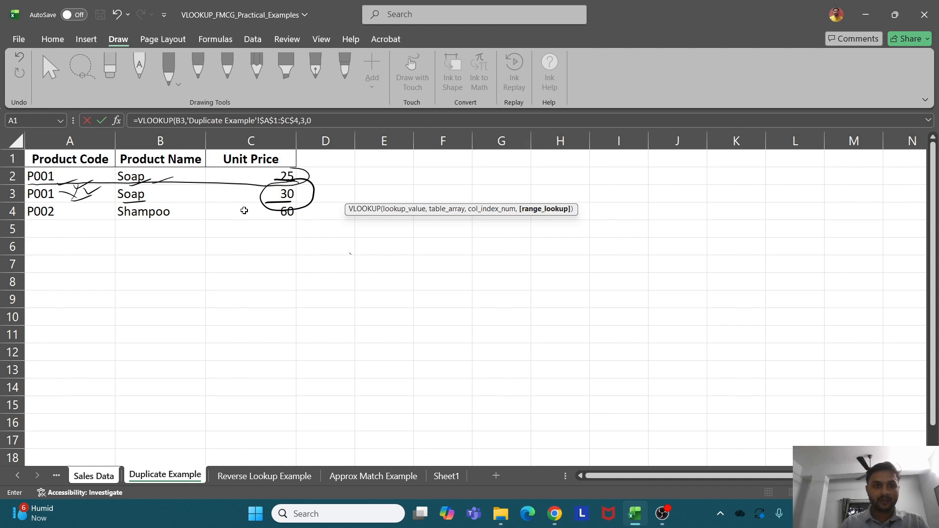
{"action": "key", "text": "Return"}
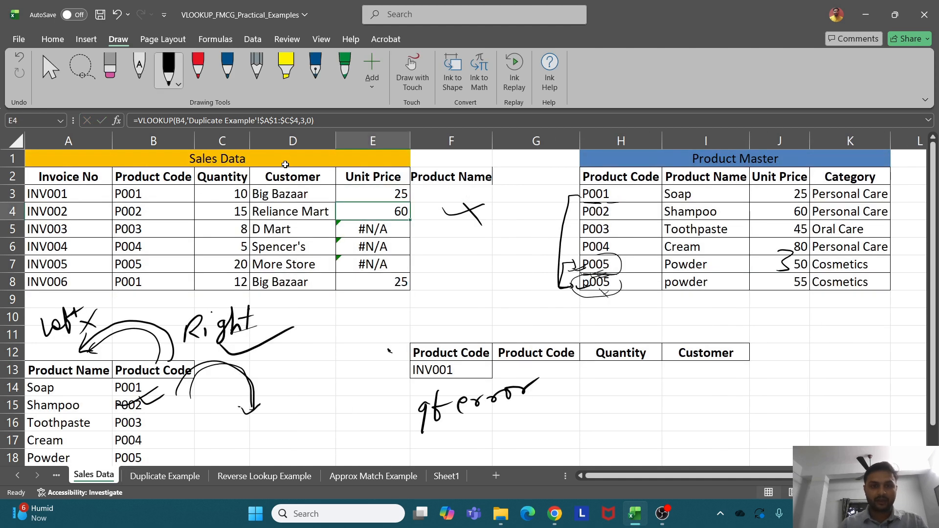
Copy E3's lookup down to E8, leaving #N/A in E5:E7, and reopen E3's formula
{"action": "left_click", "coordinate": [395, 196]}
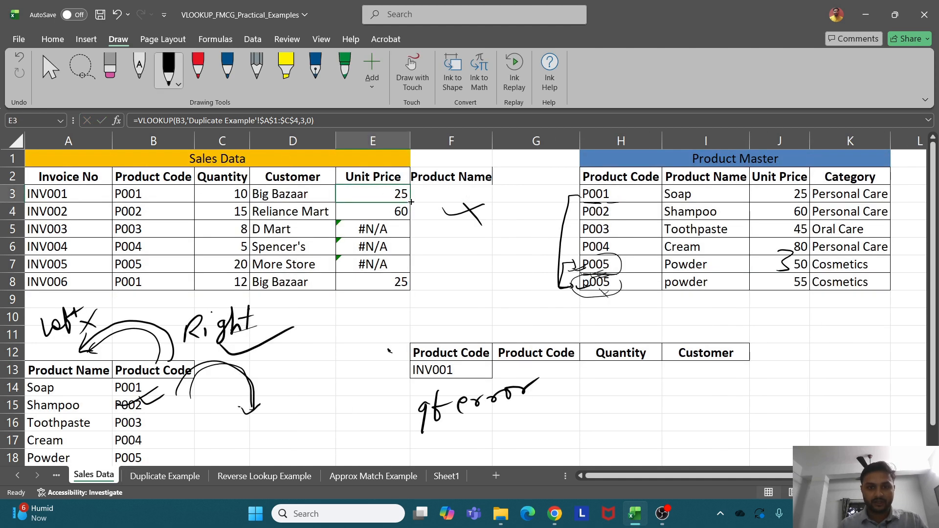
{"action": "left_click_drag", "start_coordinate": [412, 202], "coordinate": [400, 287]}
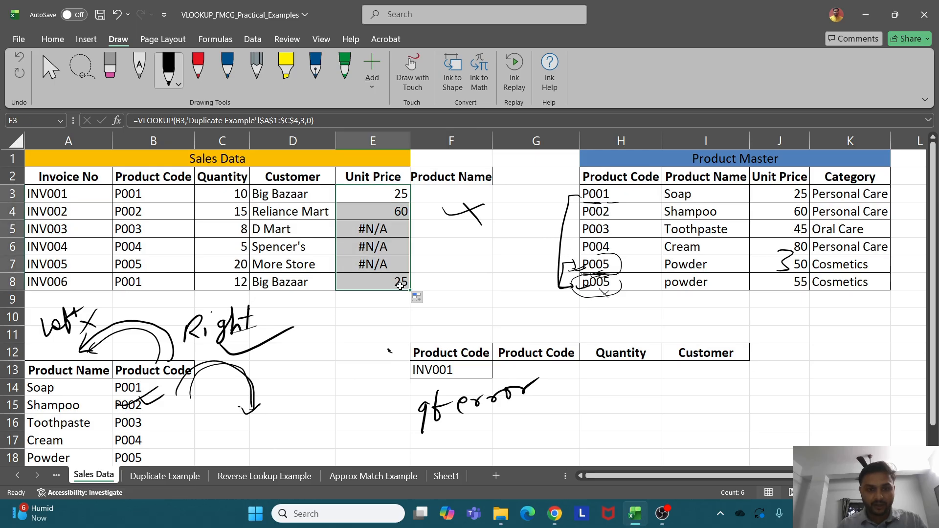
{"action": "left_click", "coordinate": [389, 191]}
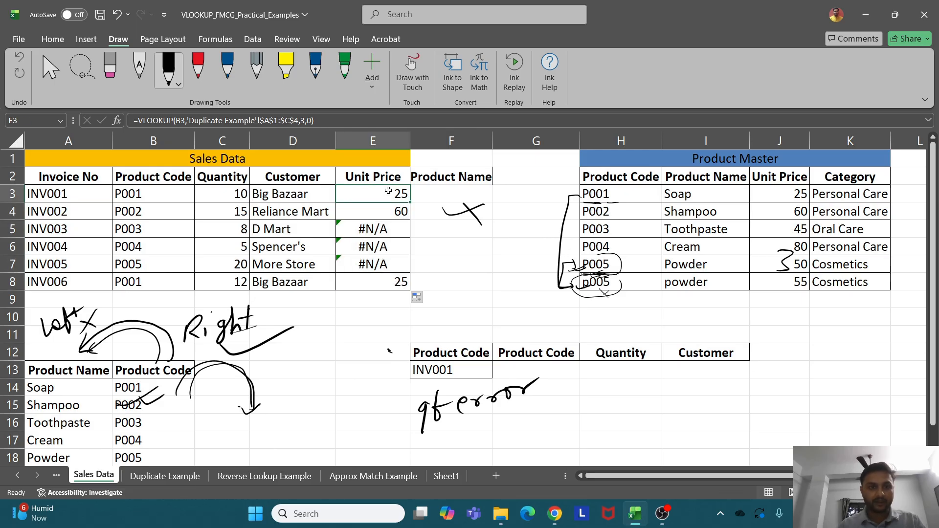
{"action": "left_click", "coordinate": [141, 121]}
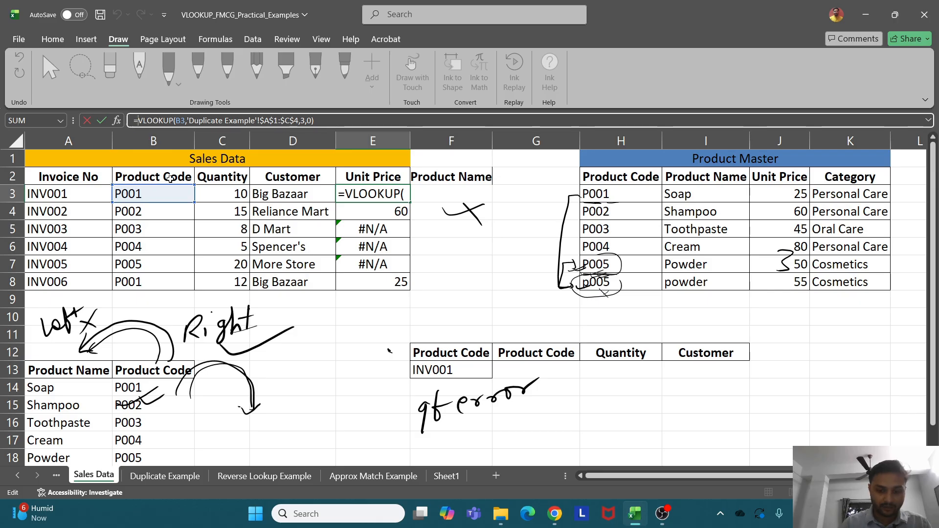
Wrap E3's VLOOKUP in IFERROR returning "not found" and copy it down to E8
{"action": "type", "text": "IFERROR("}
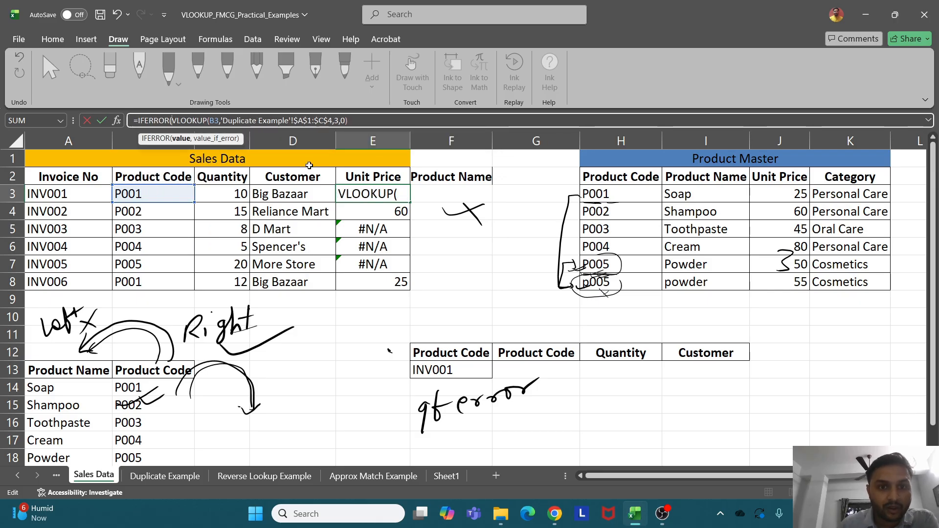
{"action": "left_click", "coordinate": [364, 121]}
{"action": "type", "text": ",\""}
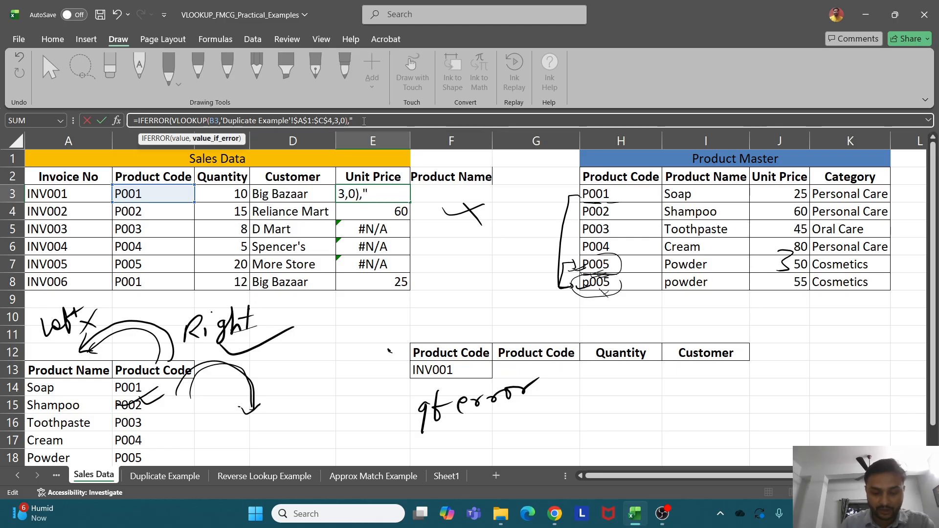
{"action": "type", "text": "not found\""}
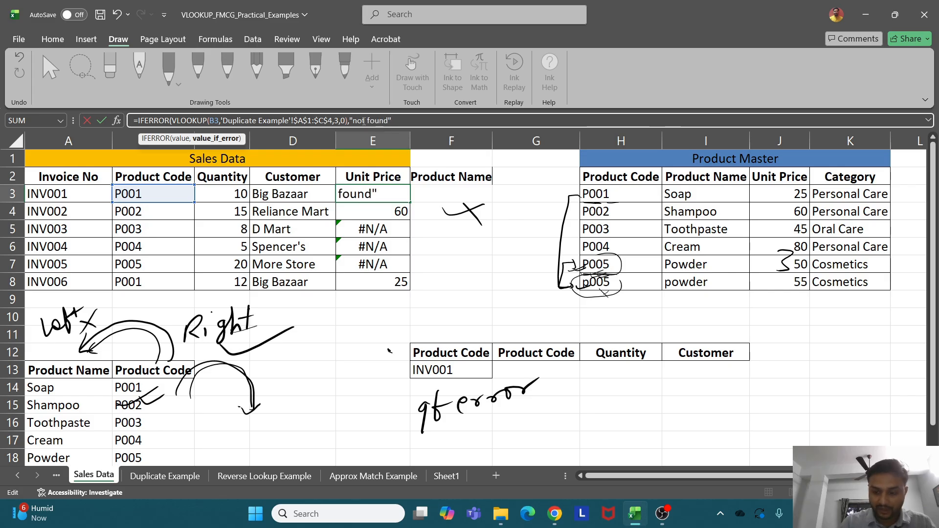
{"action": "type", "text": ")"}
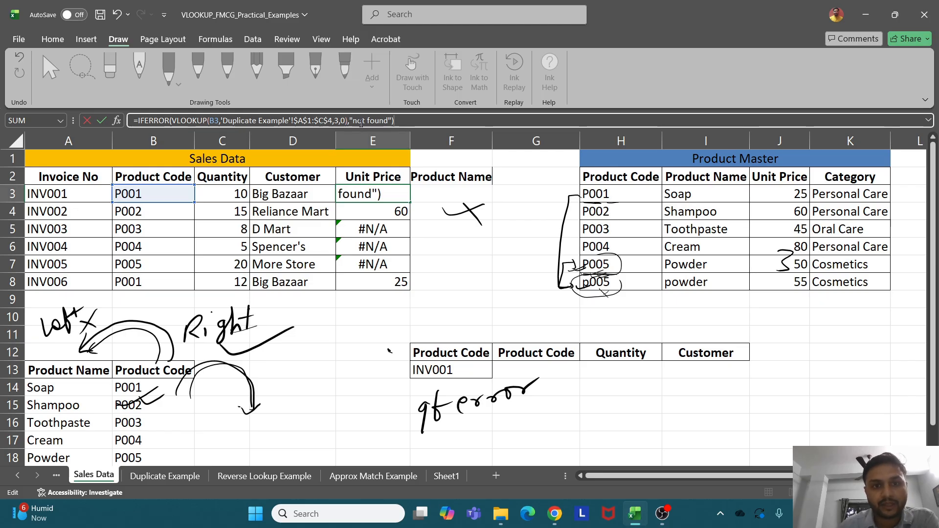
{"action": "left_click_drag", "start_coordinate": [353, 120], "coordinate": [374, 118]}
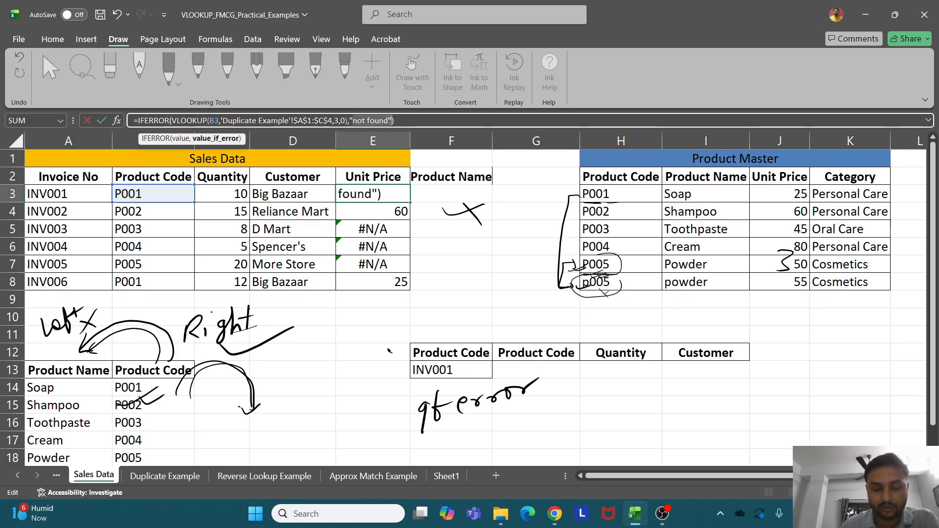
{"action": "key", "text": "Return"}
{"action": "left_click", "coordinate": [399, 196]}
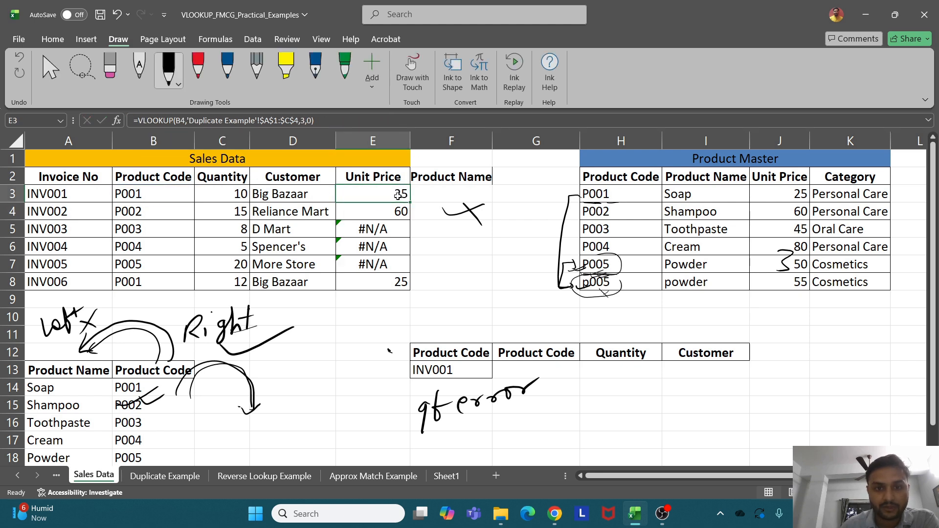
{"action": "left_click_drag", "start_coordinate": [410, 202], "coordinate": [401, 284]}
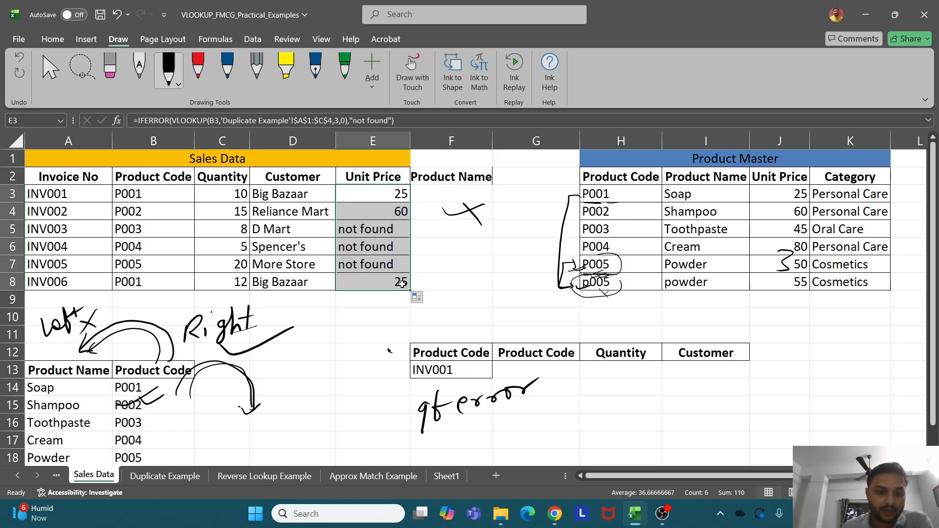
{"action": "left_click", "coordinate": [438, 480]}
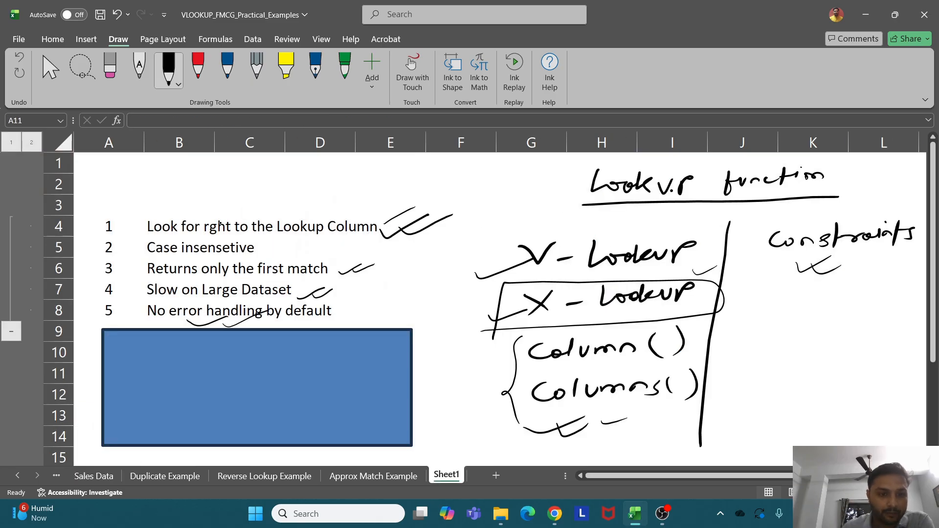
With the Draw pen, circle 'No error handling by default' and bracket Sheet1's limitations list
{"action": "mouse_move", "coordinate": [327, 321]}
{"action": "left_mouse_down"}
{"action": "mouse_move", "coordinate": [345, 316]}
{"action": "mouse_move", "coordinate": [303, 303]}
{"action": "mouse_move", "coordinate": [151, 301]}
{"action": "mouse_move", "coordinate": [167, 324]}
{"action": "mouse_move", "coordinate": [330, 319]}
{"action": "left_mouse_up"}
{"action": "mouse_move", "coordinate": [103, 215]}
{"action": "left_mouse_down"}
{"action": "mouse_move", "coordinate": [344, 213]}
{"action": "mouse_move", "coordinate": [377, 272]}
{"action": "left_mouse_up"}
{"action": "mouse_move", "coordinate": [91, 216]}
{"action": "left_mouse_down"}
{"action": "mouse_move", "coordinate": [86, 268]}
{"action": "mouse_move", "coordinate": [110, 323]}
{"action": "mouse_move", "coordinate": [293, 329]}
{"action": "mouse_move", "coordinate": [380, 316]}
{"action": "mouse_move", "coordinate": [389, 262]}
{"action": "left_mouse_up"}
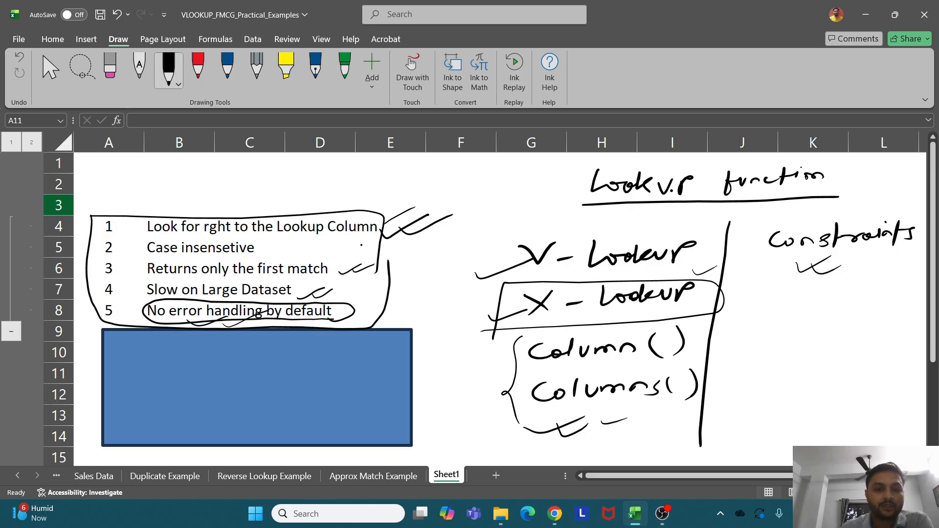
Return to the Sales Data sheet and select the table range A2:E8
{"action": "left_click", "coordinate": [105, 476]}
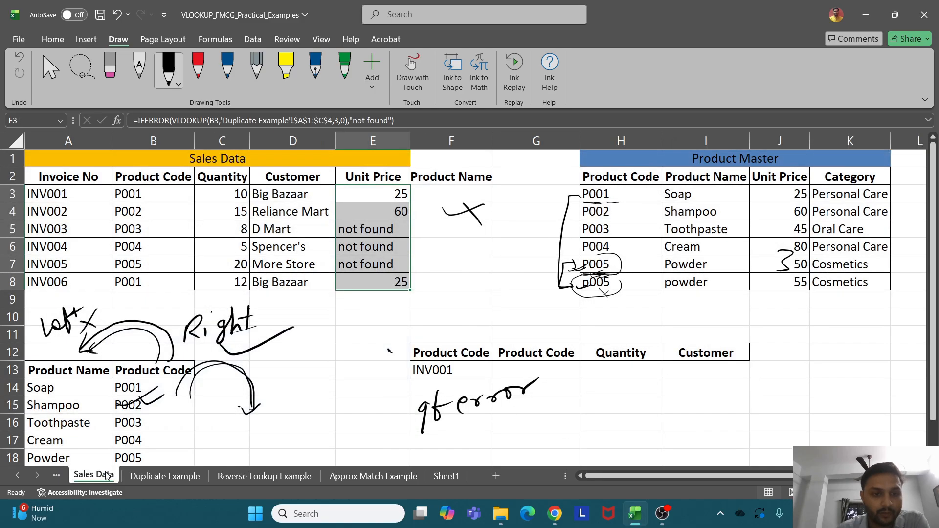
{"action": "left_click", "coordinate": [514, 371]}
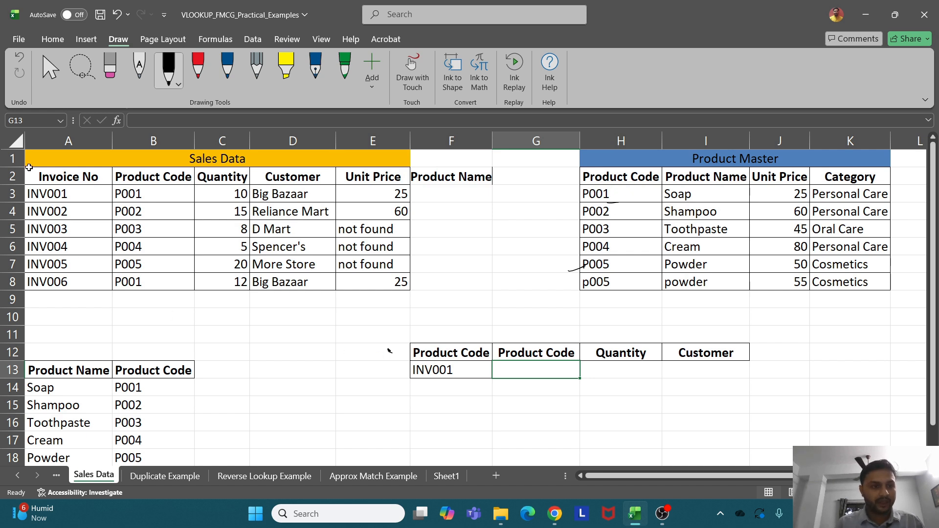
{"action": "left_click", "coordinate": [48, 175]}
{"action": "left_click_drag", "start_coordinate": [48, 174], "coordinate": [370, 274]}
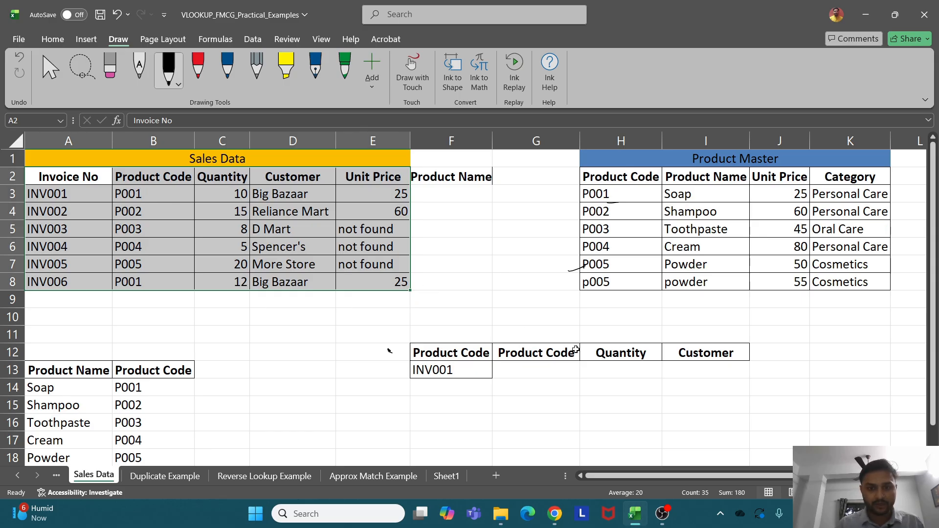
Enter =VLOOKUP(F13,$A$2:$E$8,2,0) in G13 so it returns P001 for INV001
{"action": "left_click", "coordinate": [560, 365]}
{"action": "left_click", "coordinate": [655, 359]}
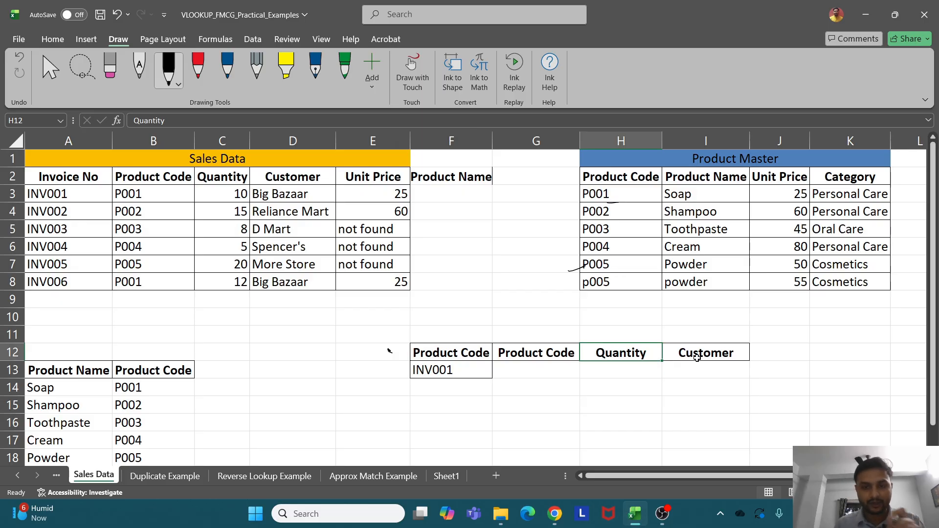
{"action": "left_click", "coordinate": [538, 376]}
{"action": "type", "text": "=vl"}
{"action": "key", "text": "Tab"}
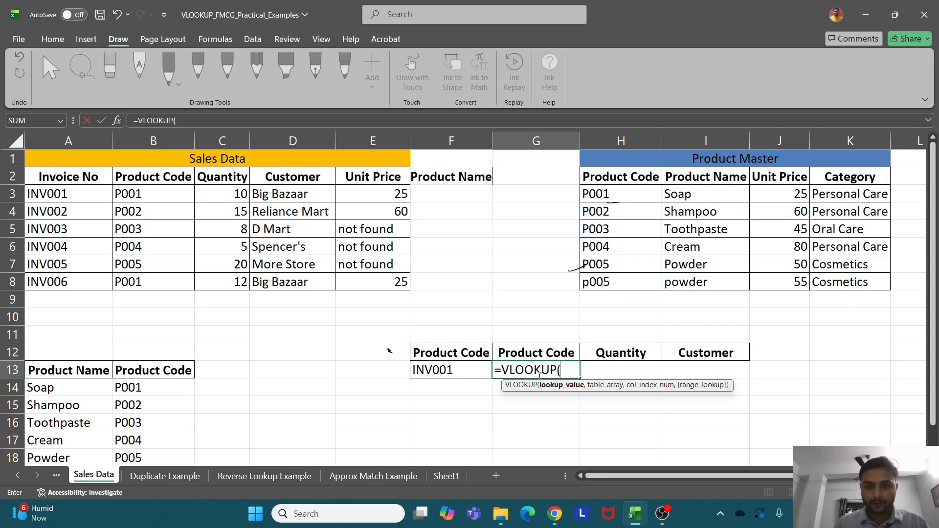
{"action": "left_click", "coordinate": [450, 372]}
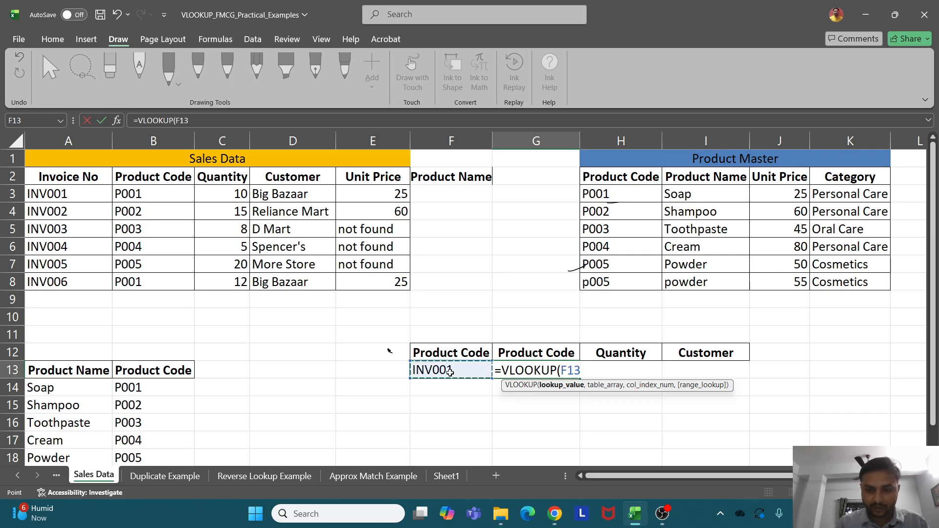
{"action": "type", "text": ","}
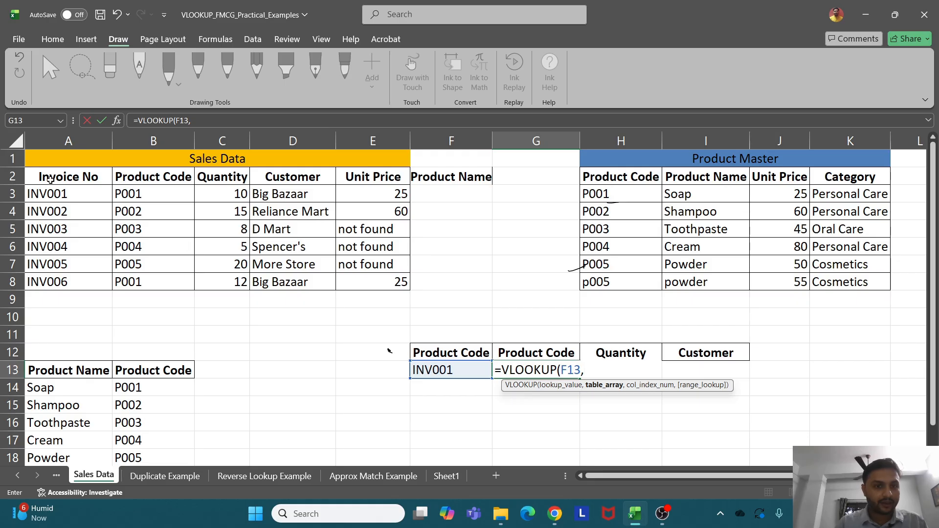
{"action": "left_click_drag", "start_coordinate": [49, 179], "coordinate": [374, 278]}
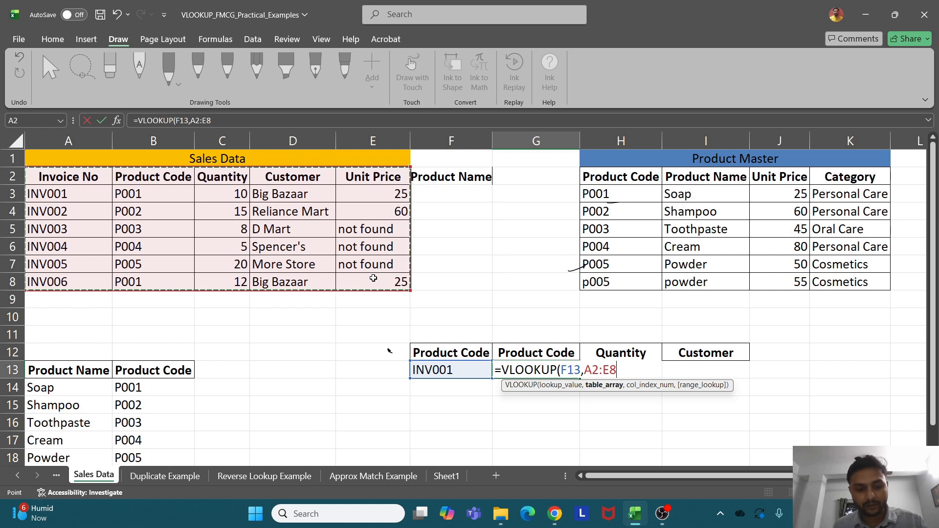
{"action": "key", "text": "F4"}
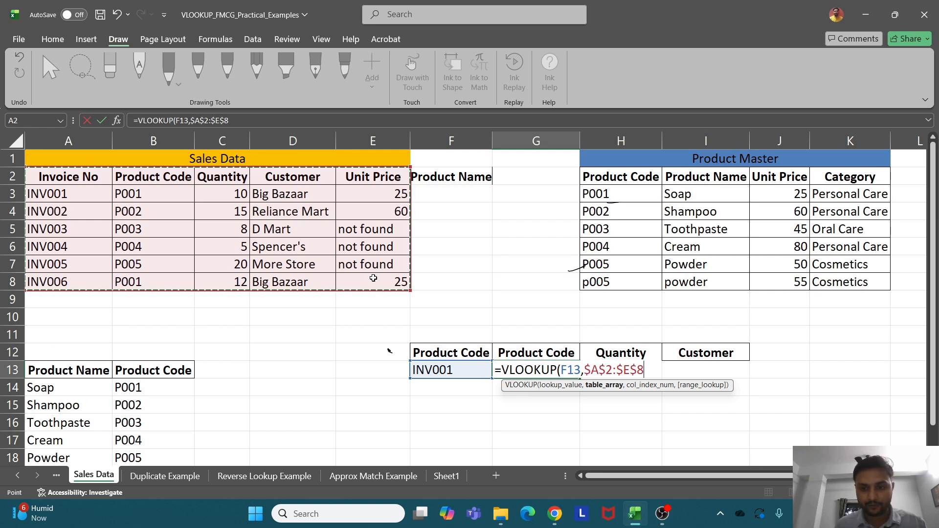
{"action": "type", "text": ","}
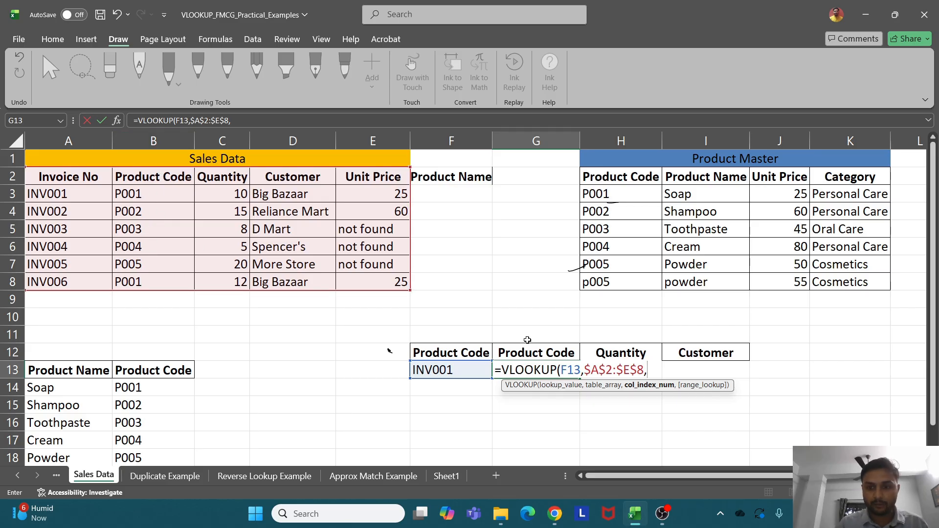
{"action": "type", "text": "2"}
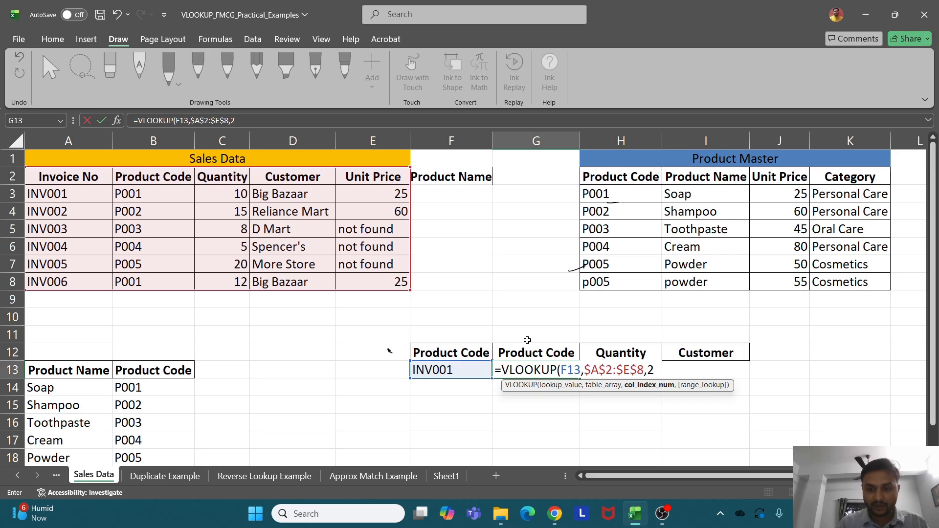
{"action": "type", "text": ",0"}
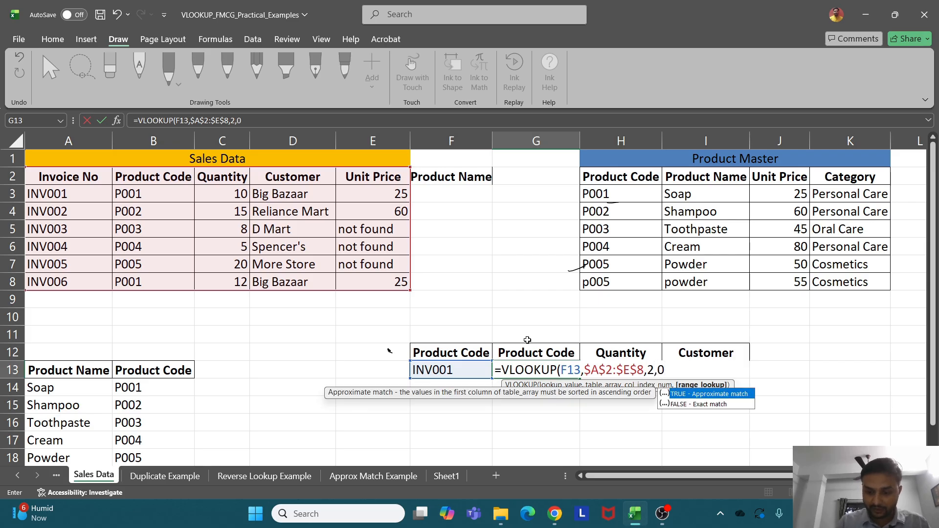
{"action": "type", "text": ")"}
{"action": "key", "text": "Return"}
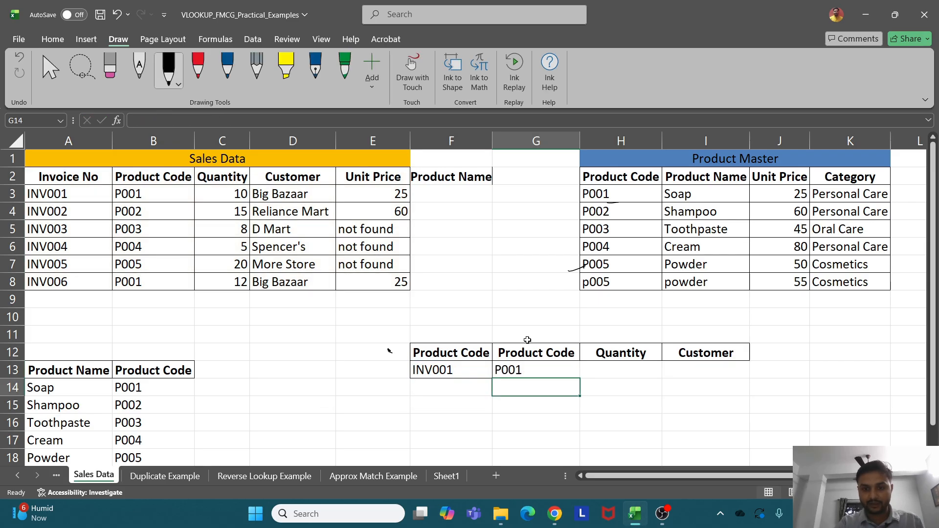
{"action": "left_click", "coordinate": [520, 371]}
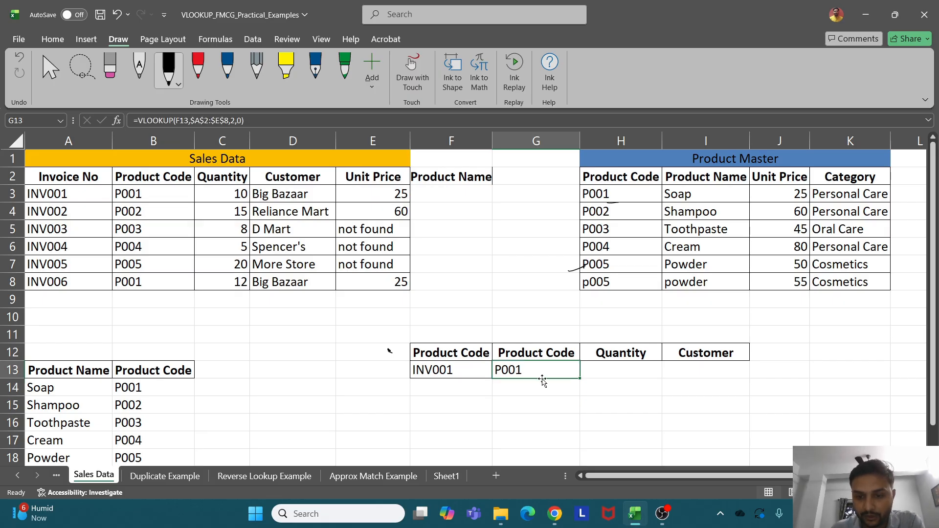
Fill the G13 lookup formula across to I13 and inspect the copied formulas in H13 and I13
{"action": "left_click_drag", "start_coordinate": [579, 379], "coordinate": [712, 379]}
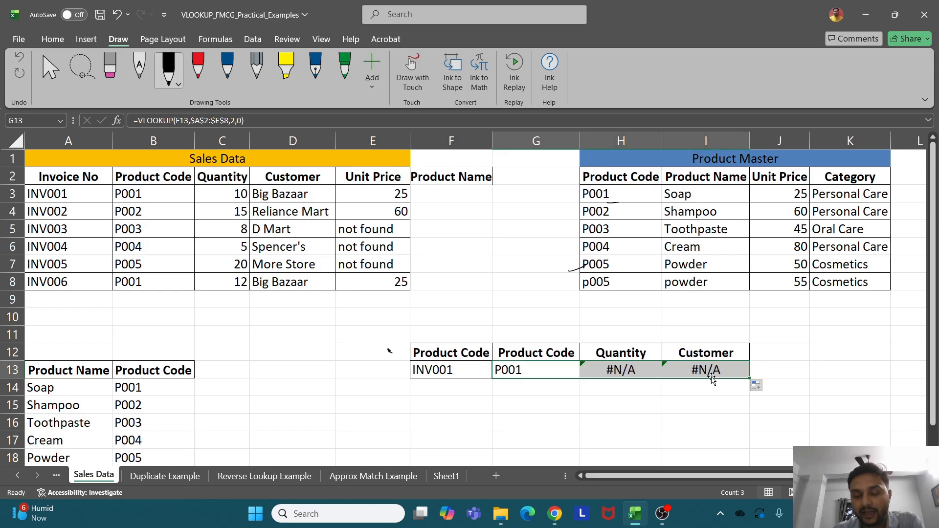
{"action": "left_click", "coordinate": [644, 402]}
{"action": "double_click", "coordinate": [622, 371]}
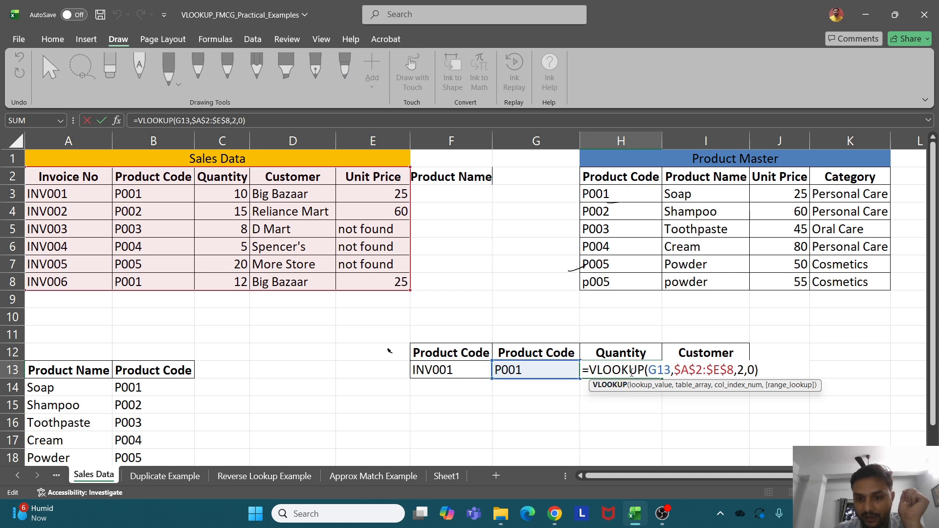
{"action": "key", "text": "Escape"}
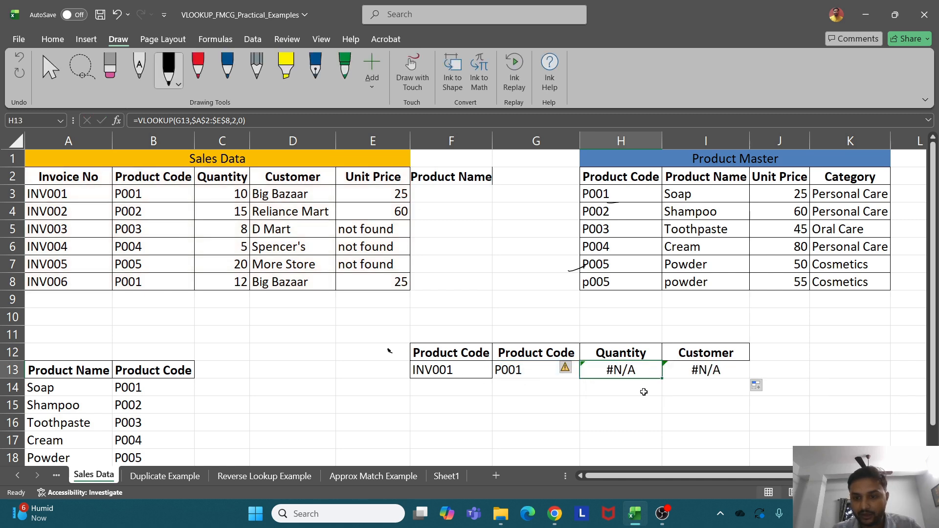
{"action": "key", "text": "Up"}
{"action": "key", "text": "Right"}
{"action": "double_click", "coordinate": [708, 368]}
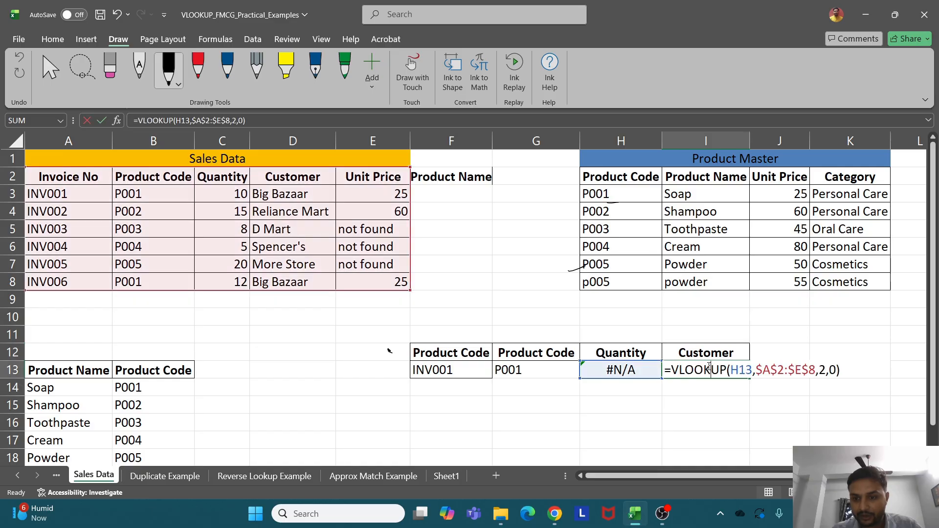
{"action": "key", "text": "Escape"}
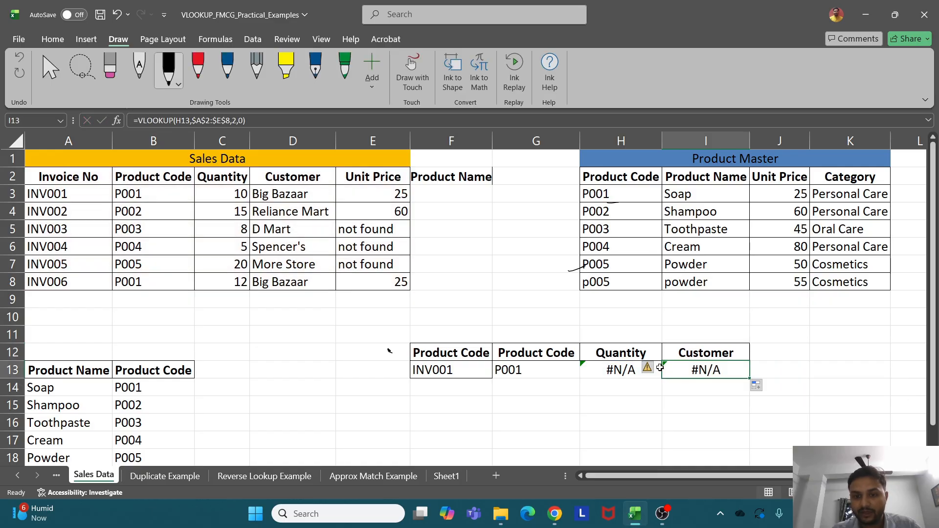
Change G13's lookup value to absolute $F$13 and fill the formula across to I13 again
{"action": "double_click", "coordinate": [544, 370]}
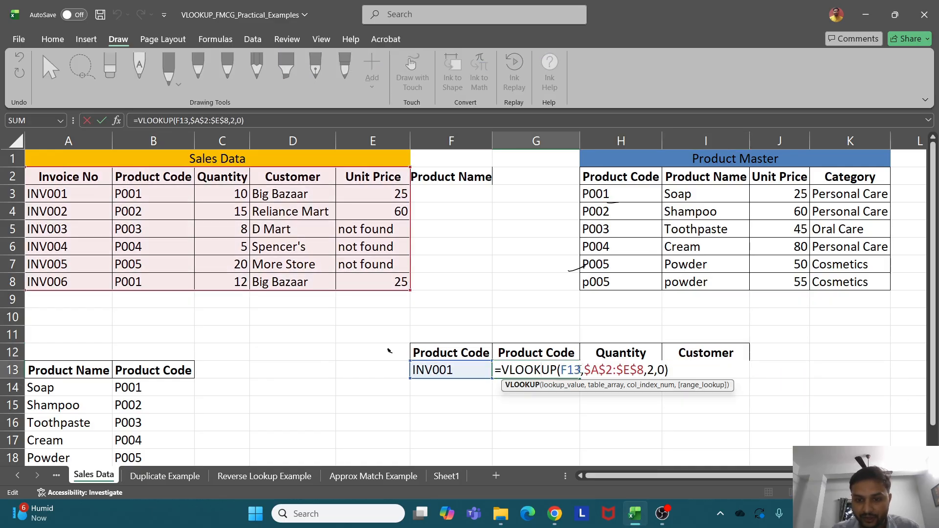
{"action": "left_click_drag", "start_coordinate": [580, 370], "coordinate": [561, 370]}
{"action": "key", "text": "F4"}
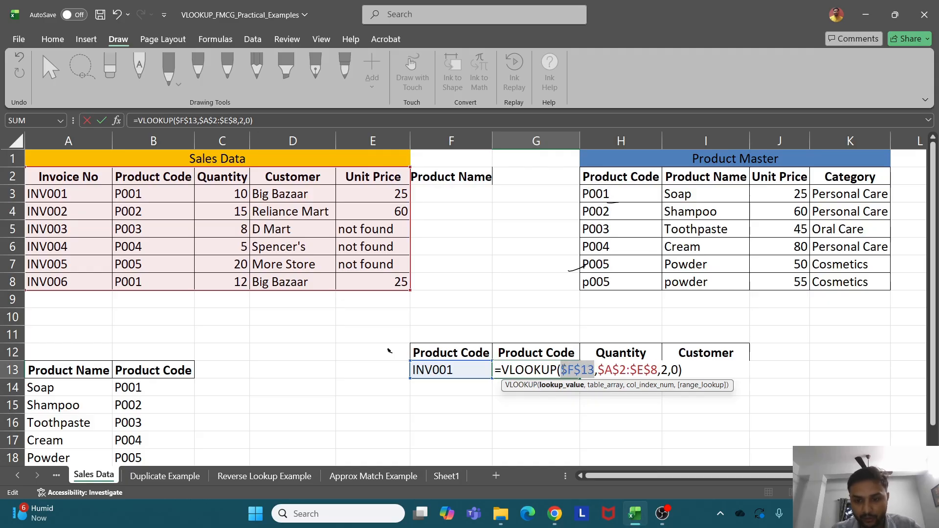
{"action": "key", "text": "Return"}
{"action": "left_click", "coordinate": [550, 367]}
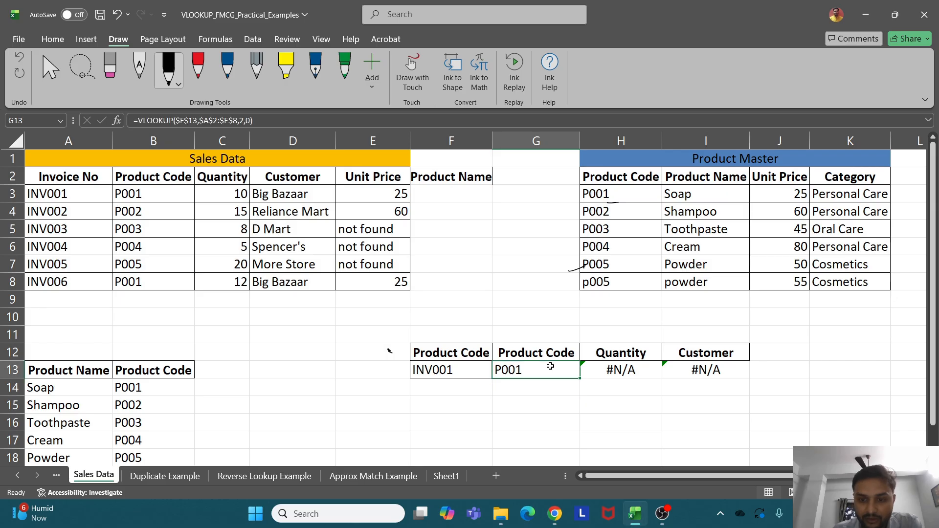
{"action": "left_click_drag", "start_coordinate": [580, 379], "coordinate": [721, 375]}
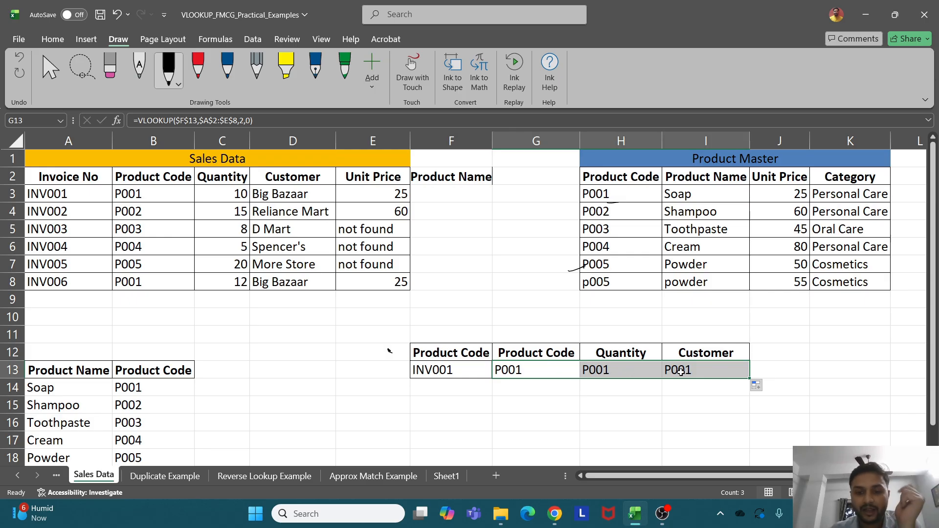
{"action": "left_click", "coordinate": [536, 371]}
Change H13's column index from 2 to 3 so Quantity returns 10
{"action": "double_click", "coordinate": [537, 372]}
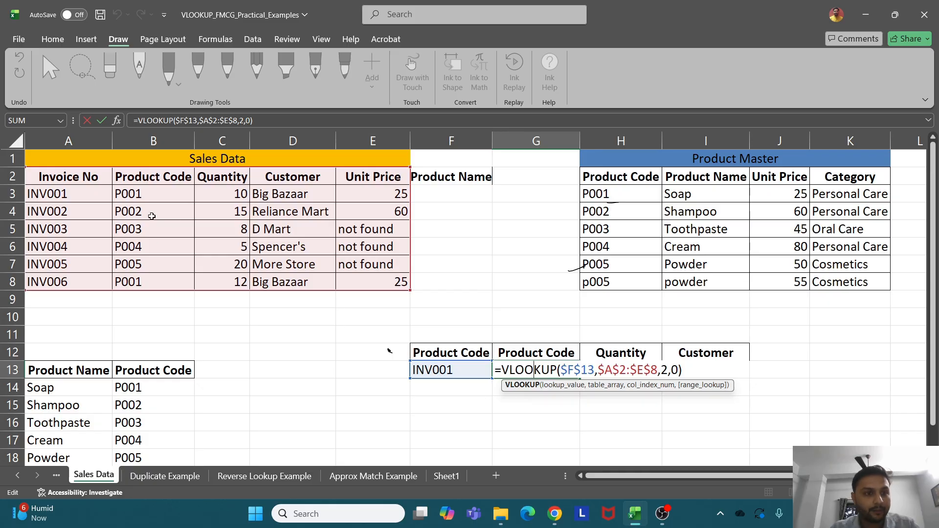
{"action": "key", "text": "Escape"}
{"action": "left_click", "coordinate": [598, 373]}
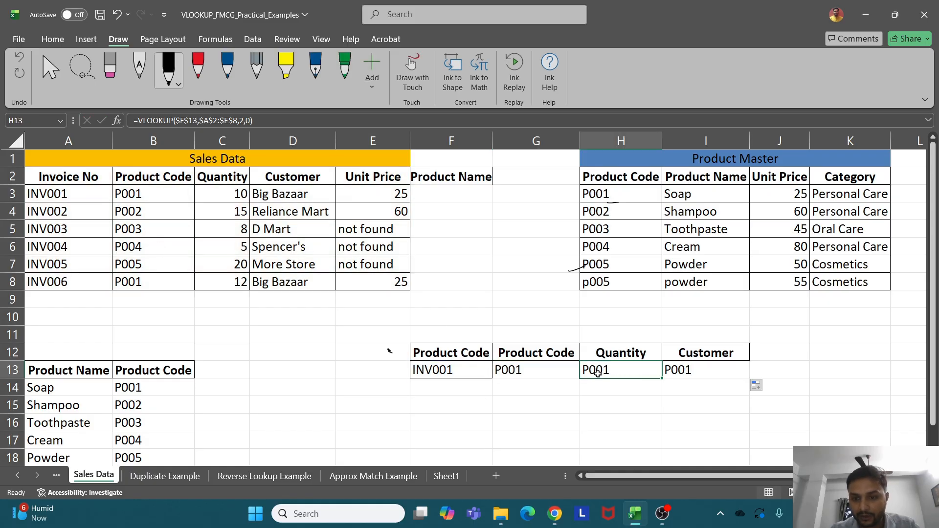
{"action": "double_click", "coordinate": [597, 374]}
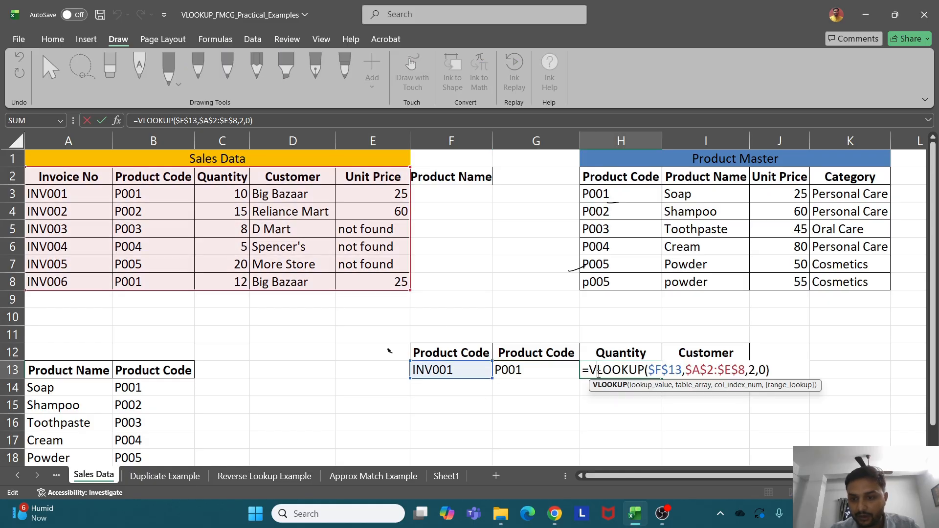
{"action": "double_click", "coordinate": [751, 370]}
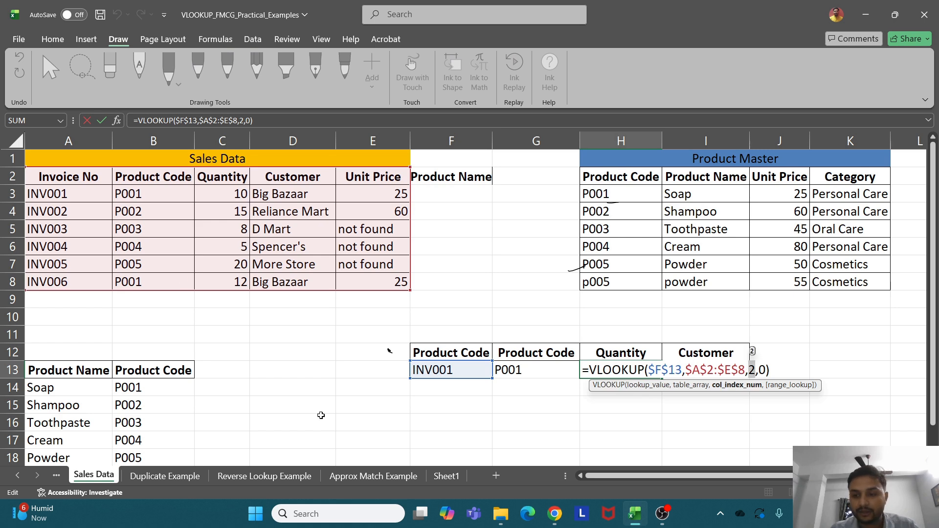
{"action": "type", "text": "3"}
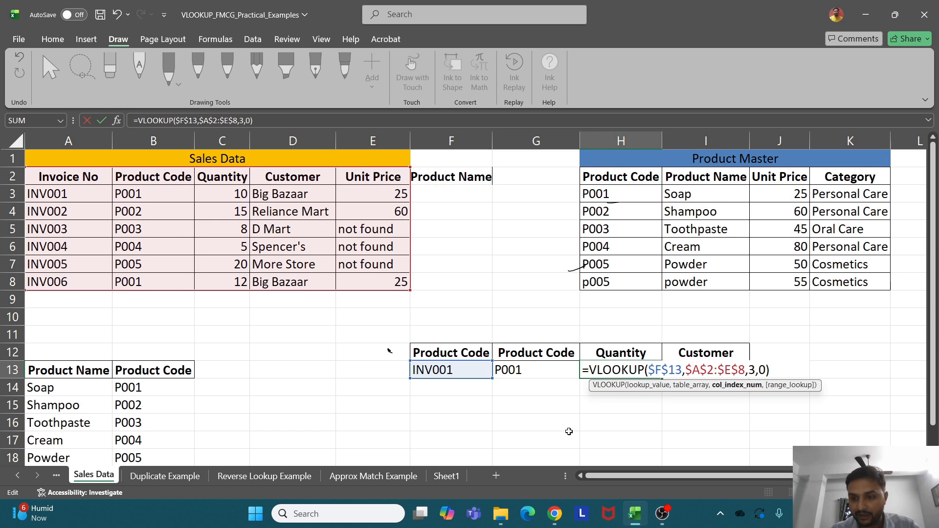
{"action": "key", "text": "Return"}
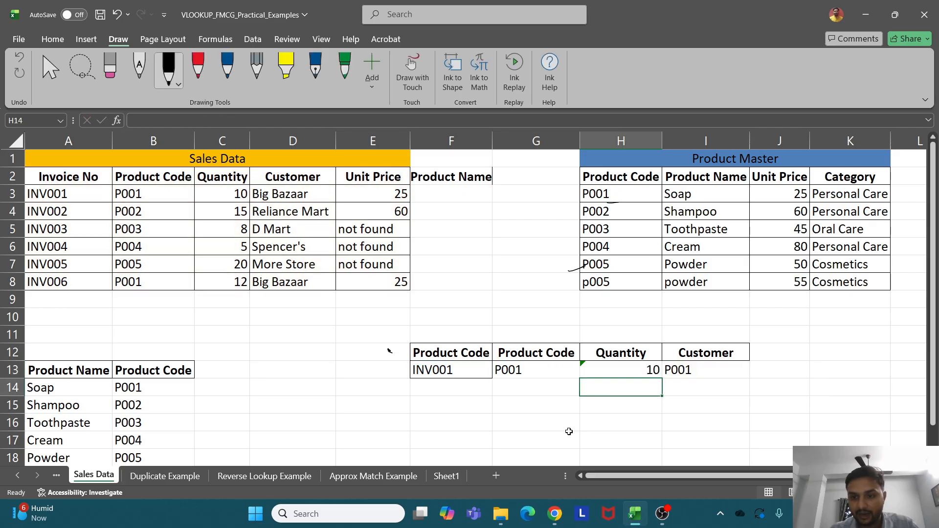
Change I13's column index to 4 so Customer returns Big Bazaar, then select F13:I13
{"action": "left_click", "coordinate": [682, 369]}
{"action": "double_click", "coordinate": [682, 370]}
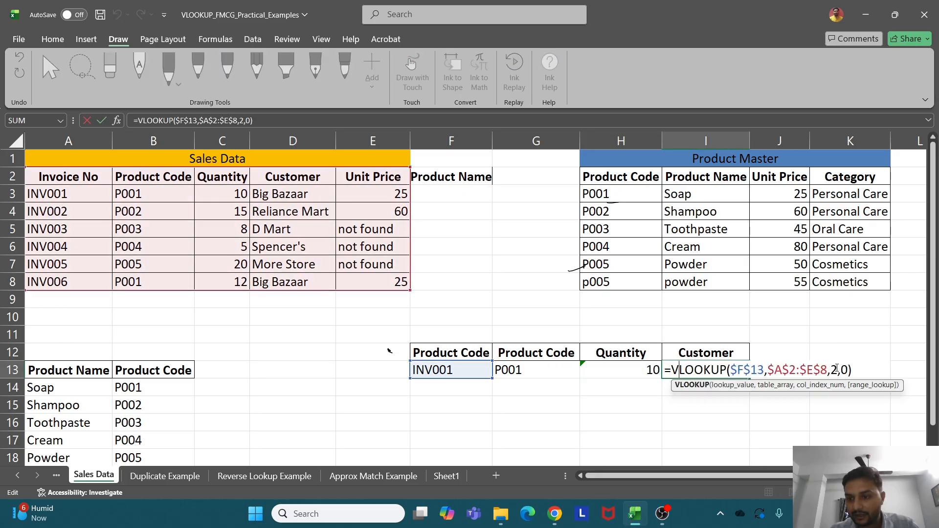
{"action": "key", "text": "BackSpace"}
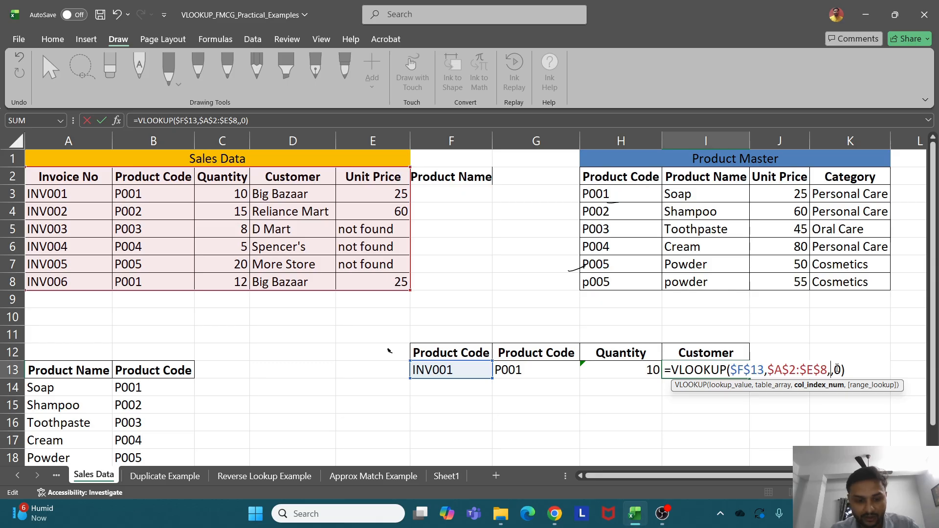
{"action": "type", "text": "4"}
{"action": "key", "text": "Return"}
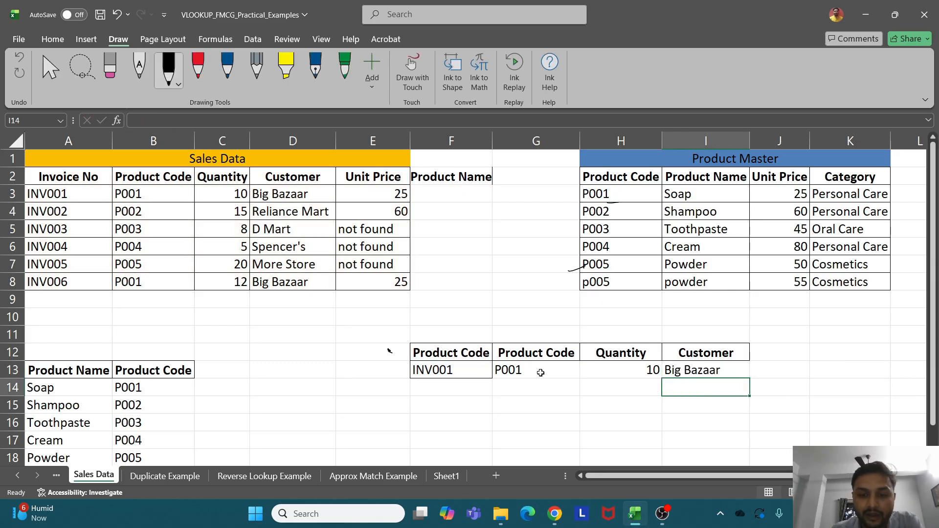
{"action": "left_click_drag", "start_coordinate": [474, 368], "coordinate": [537, 355]}
Switch F13 to invoice INV002 and review the P002, 15, Reliance Mart results in F13:I13
{"action": "left_click", "coordinate": [498, 375]}
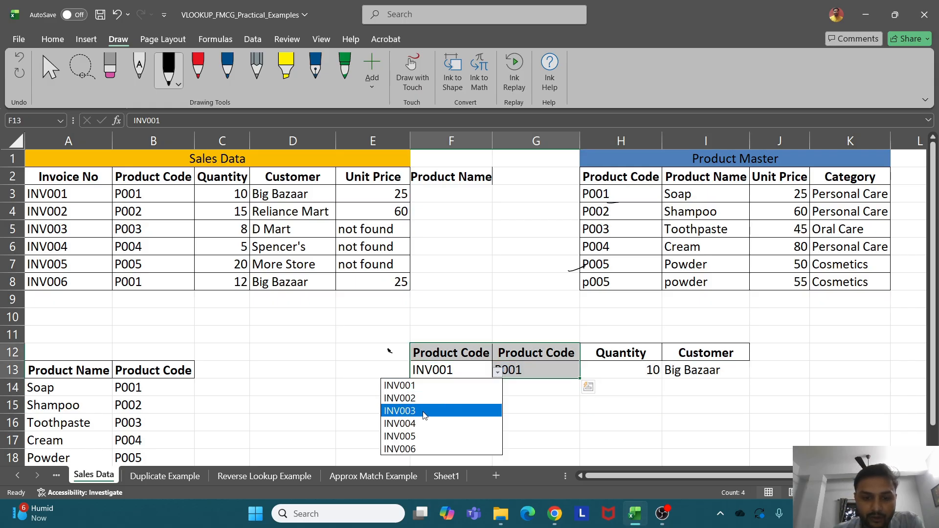
{"action": "key", "text": "Escape"}
{"action": "left_click", "coordinate": [536, 403]}
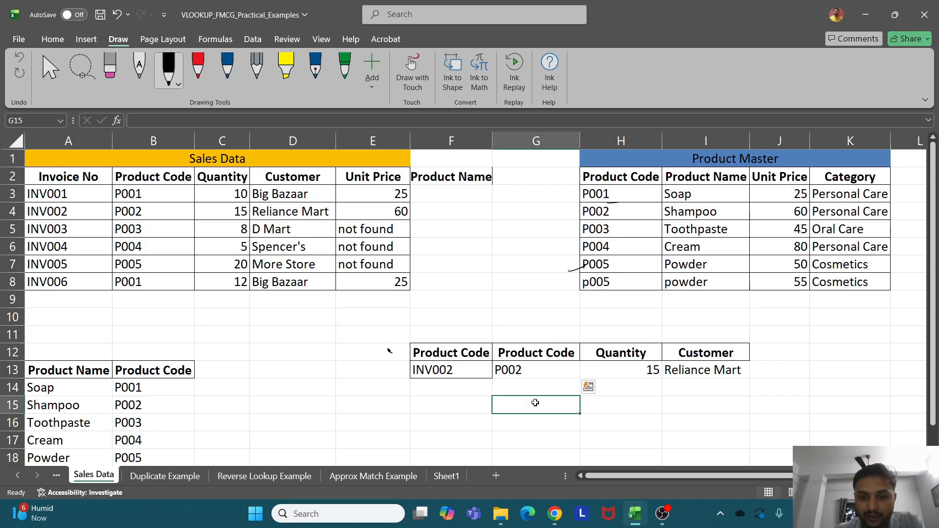
{"action": "left_click", "coordinate": [509, 371]}
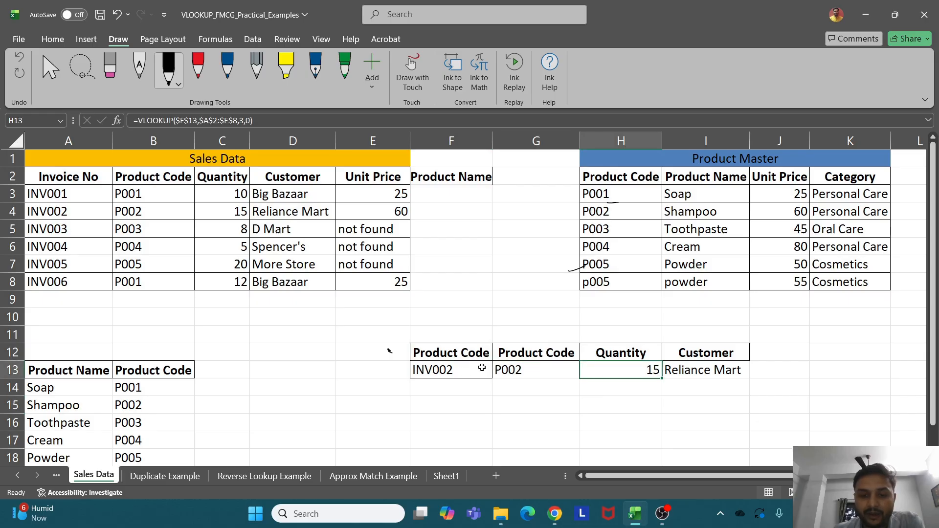
{"action": "left_click_drag", "start_coordinate": [482, 371], "coordinate": [703, 365]}
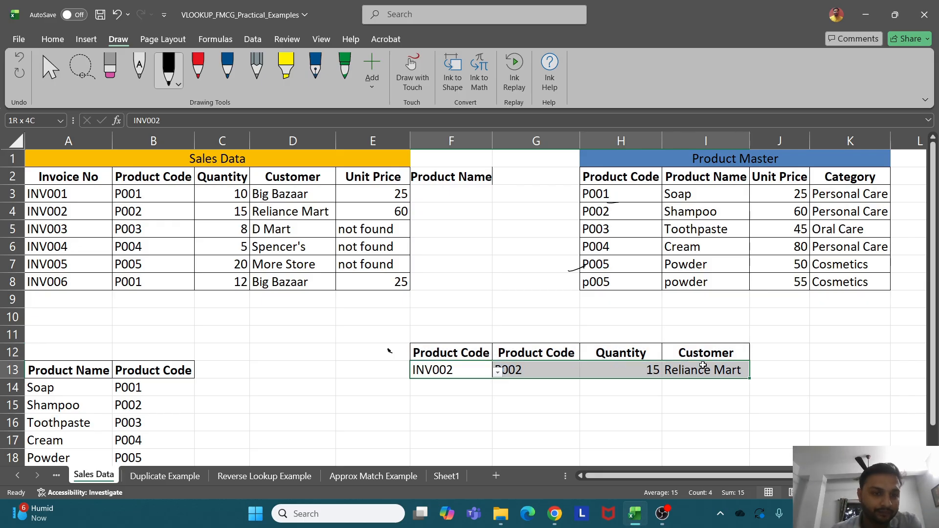
{"action": "left_click_drag", "start_coordinate": [703, 366], "coordinate": [703, 366]}
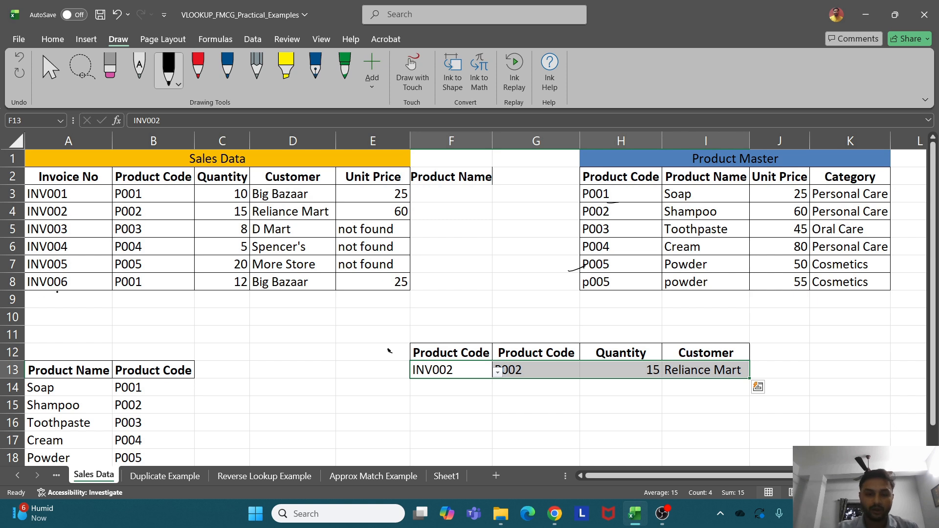
{"action": "left_click", "coordinate": [256, 345]}
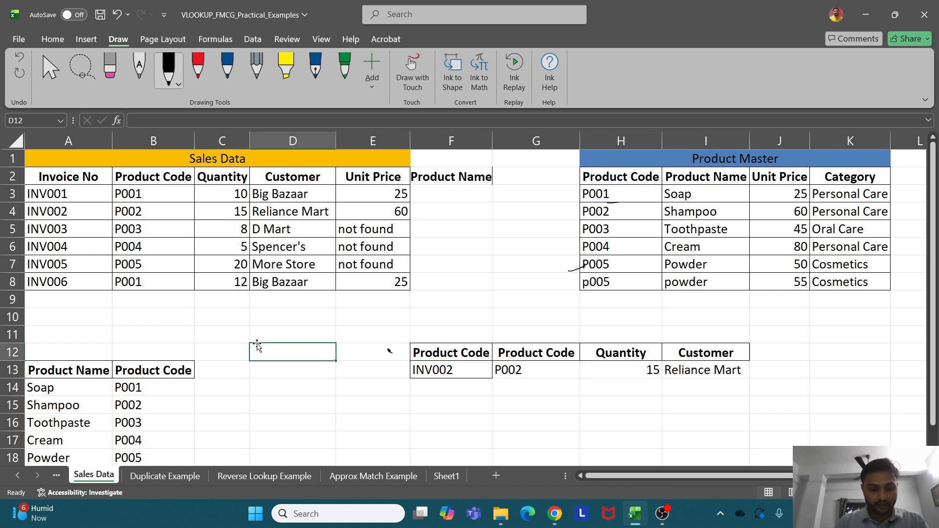
Type the notes 'column' in D12 and 'coulmns' in D13
{"action": "type", "text": "column"}
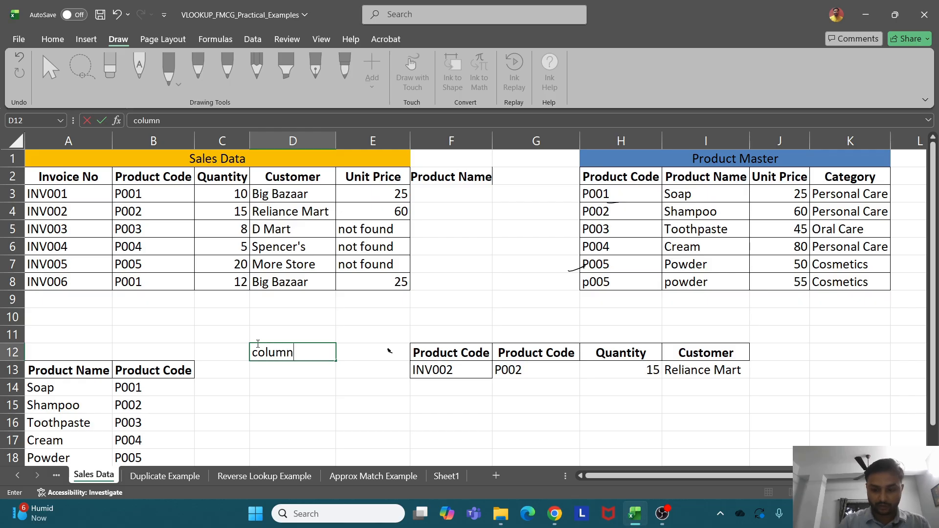
{"action": "key", "text": "Return"}
{"action": "type", "text": "coulmns"}
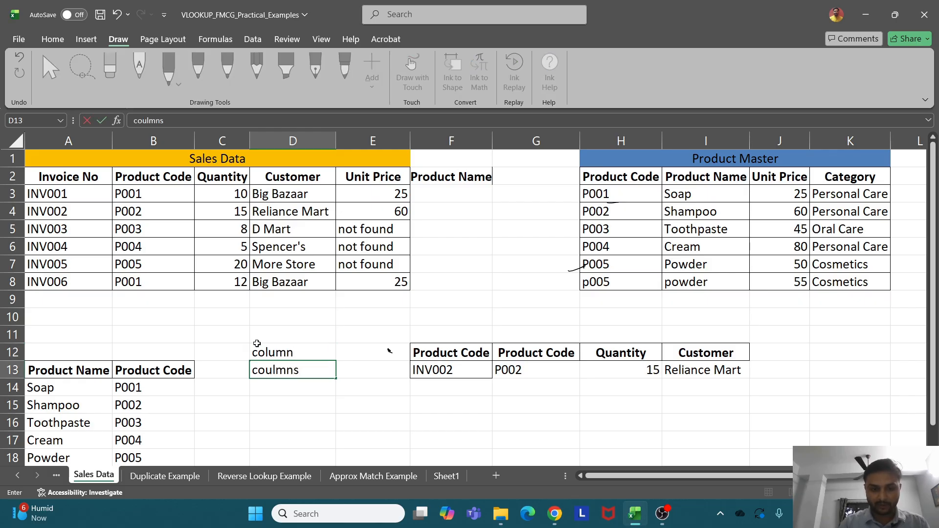
{"action": "key", "text": "Return"}
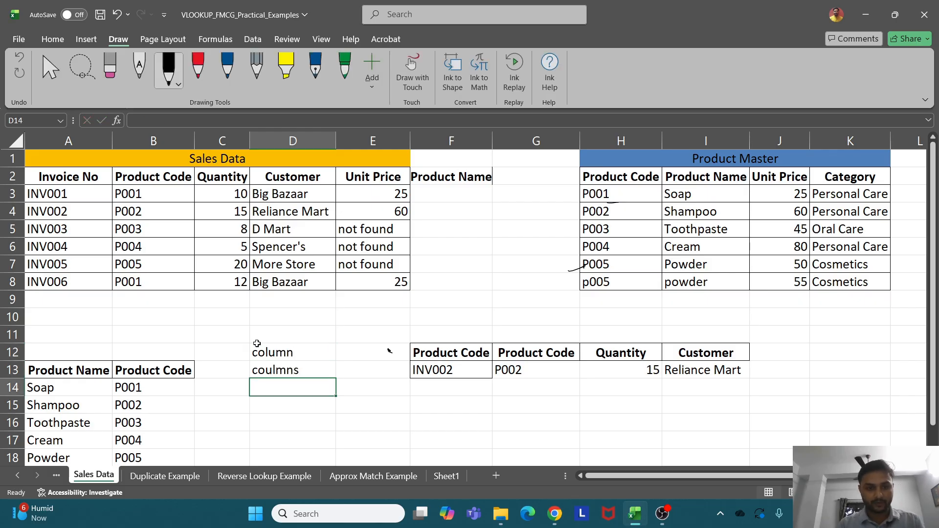
Enter =COLUMN() in D15, which returns 4
{"action": "key", "text": "Return"}
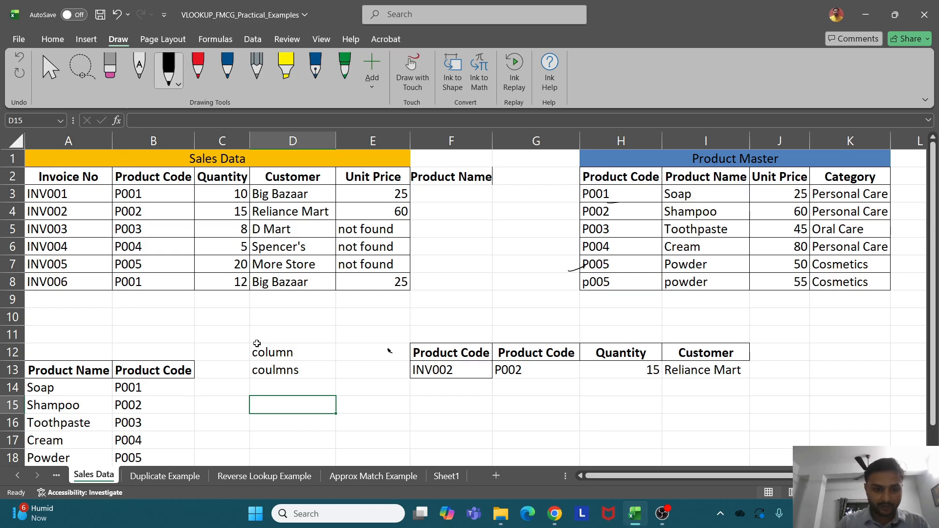
{"action": "type", "text": "=col"}
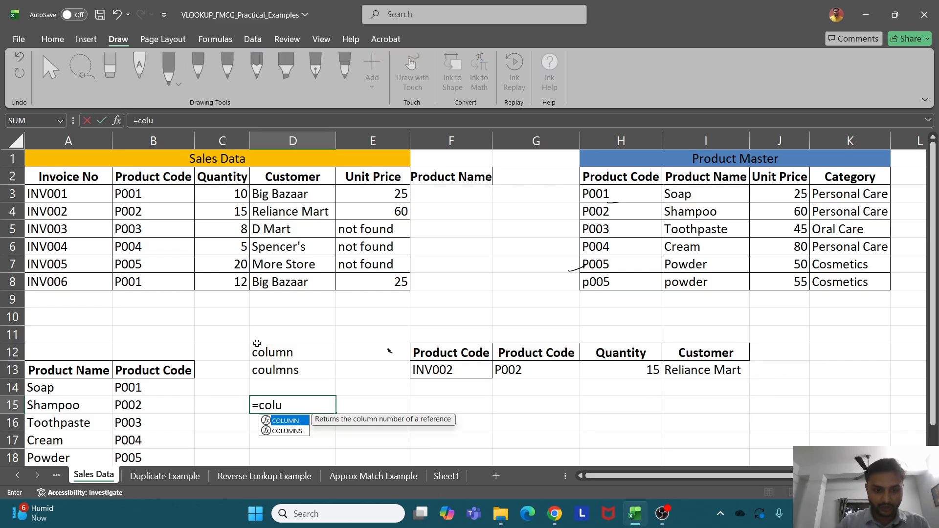
{"action": "type", "text": "u"}
{"action": "key", "text": "Tab"}
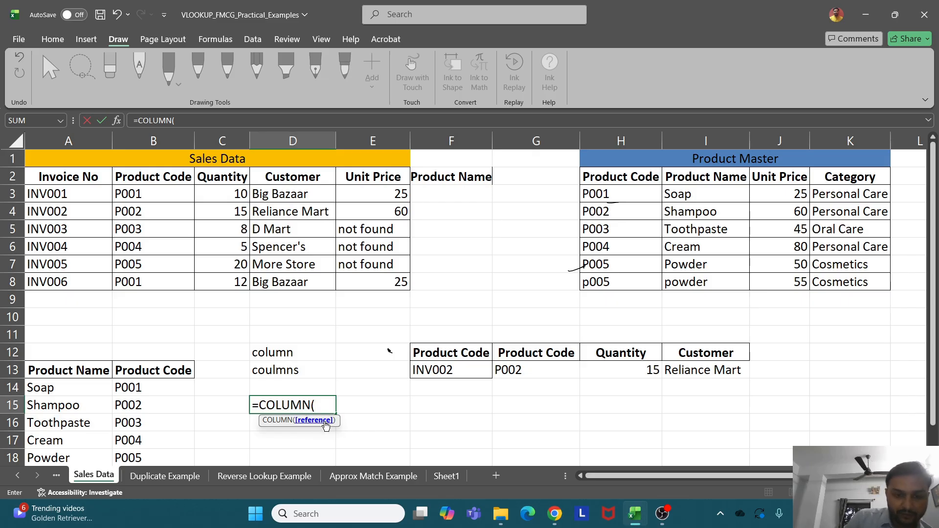
{"action": "type", "text": ")"}
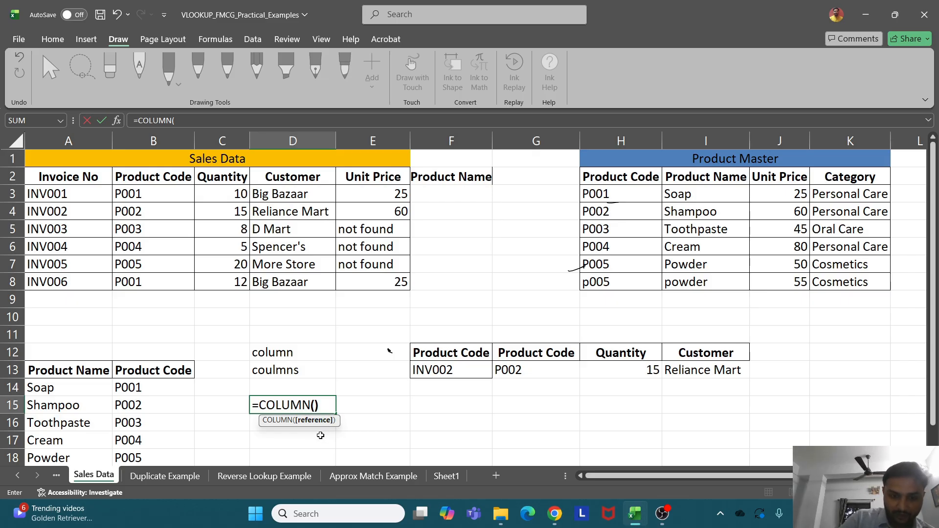
{"action": "key", "text": "Return"}
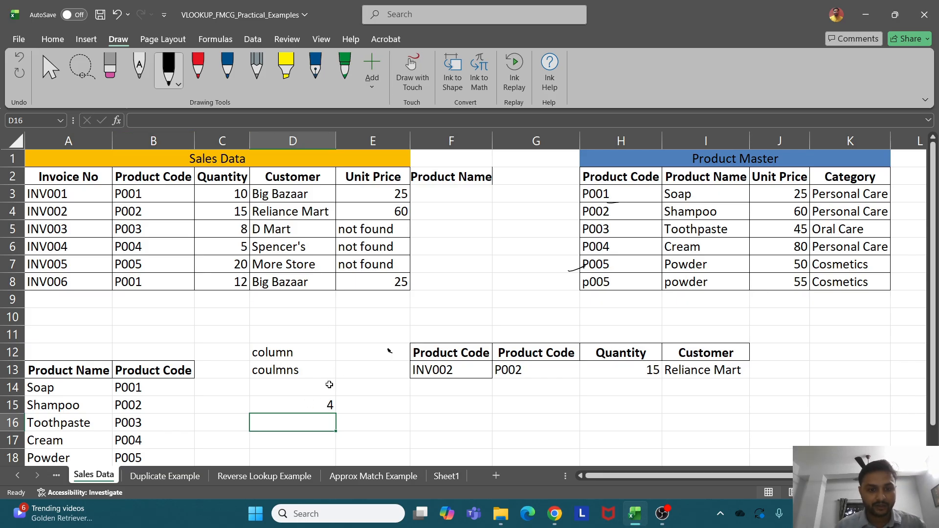
{"action": "left_click", "coordinate": [311, 406]}
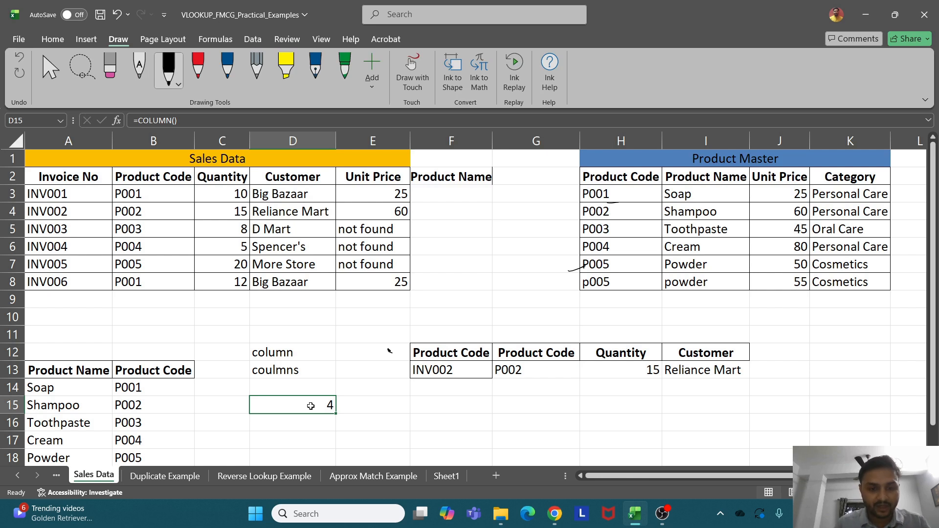
Try =COLUMN(G6) in D15, returning 7, then undo the test
{"action": "type", "text": "=column"}
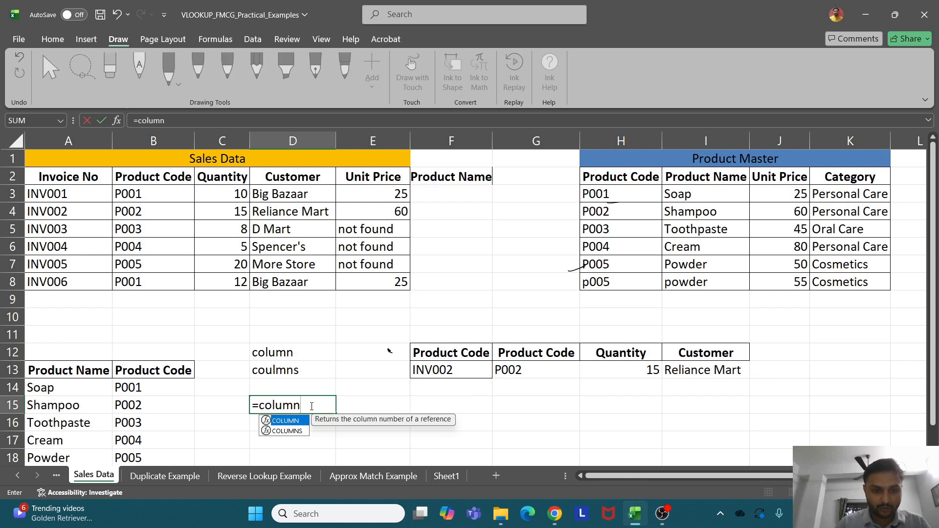
{"action": "key", "text": "Tab"}
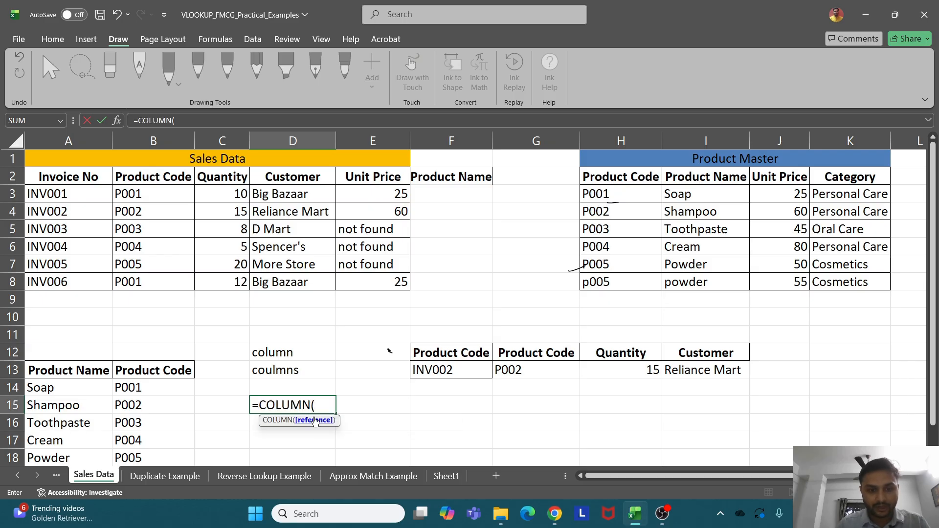
{"action": "left_click", "coordinate": [537, 252]}
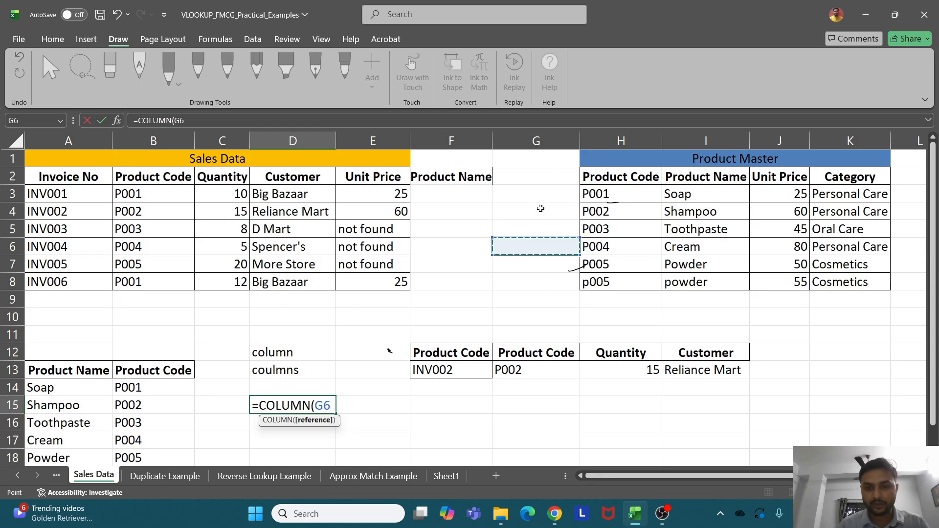
{"action": "type", "text": ")"}
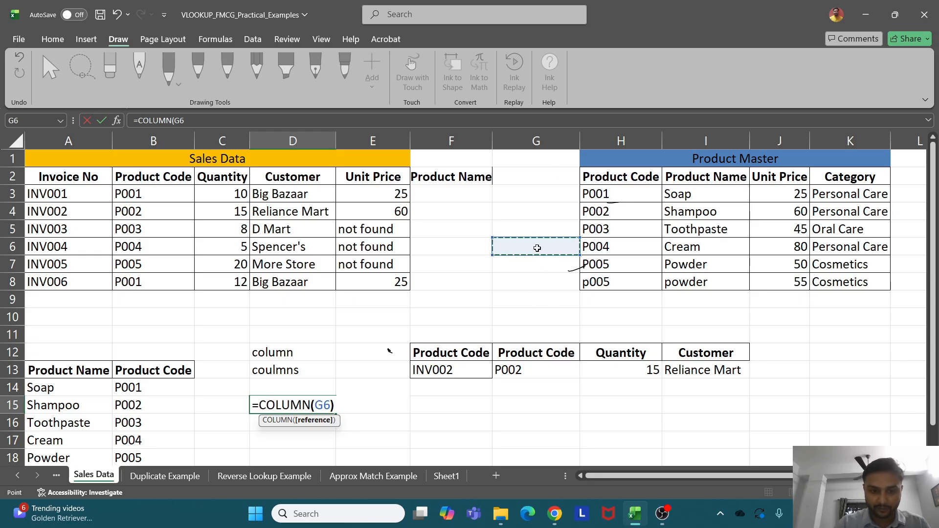
{"action": "key", "text": "Return"}
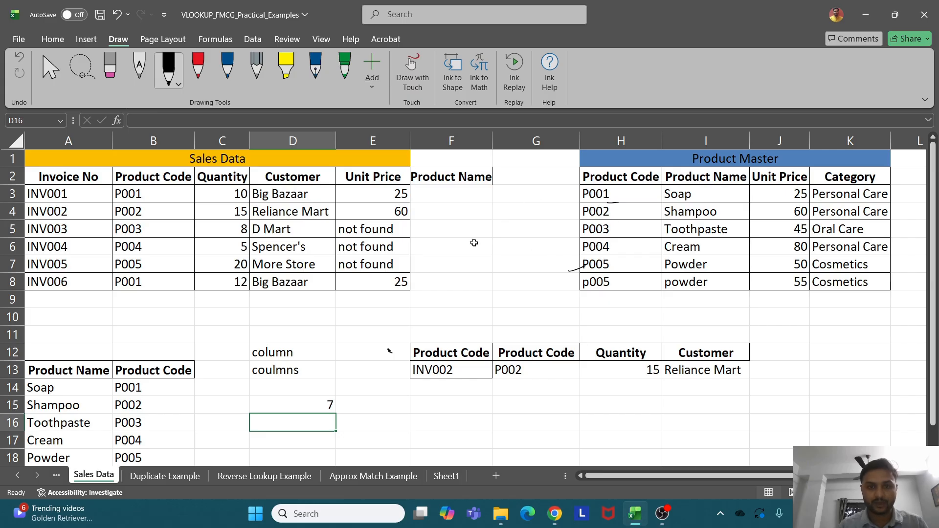
{"action": "left_click", "coordinate": [321, 406]}
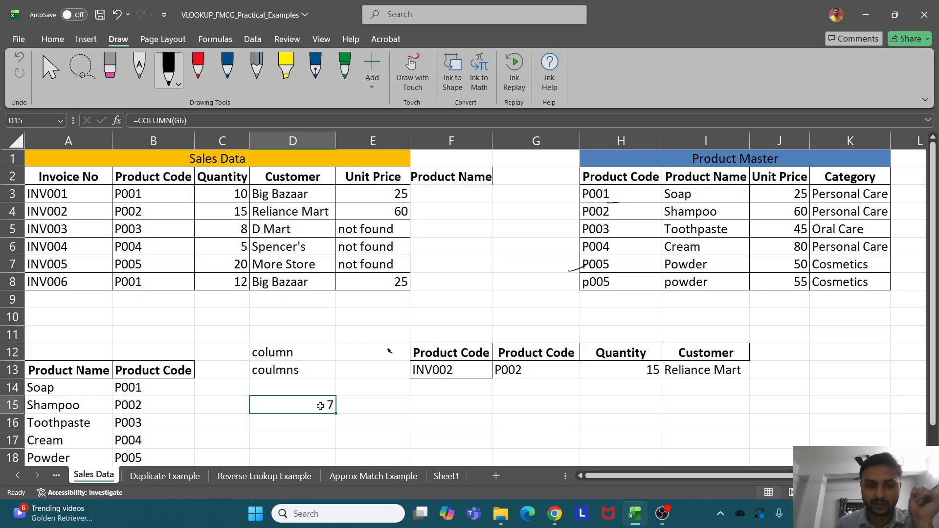
{"action": "key", "text": "ctrl+z"}
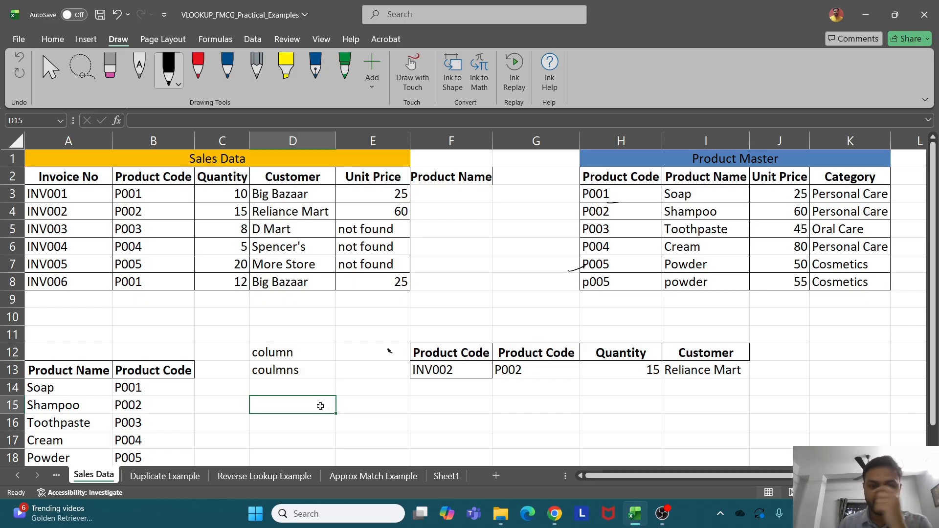
Clear G13:I13 and start a VLOOKUP in G13 with $F$13 and $A$2:$E$8
{"action": "left_click_drag", "start_coordinate": [512, 376], "coordinate": [696, 375]}
{"action": "key", "text": "Delete"}
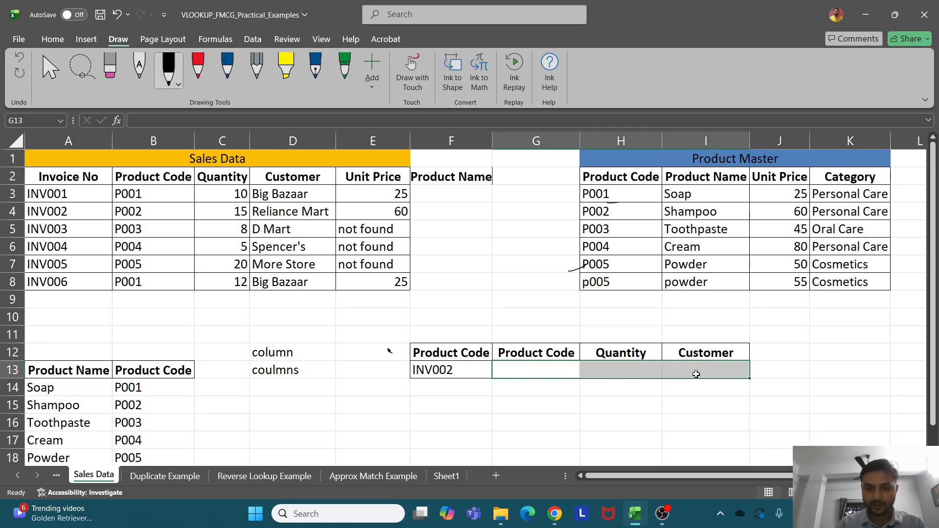
{"action": "left_click", "coordinate": [534, 364]}
{"action": "type", "text": "=vlo"}
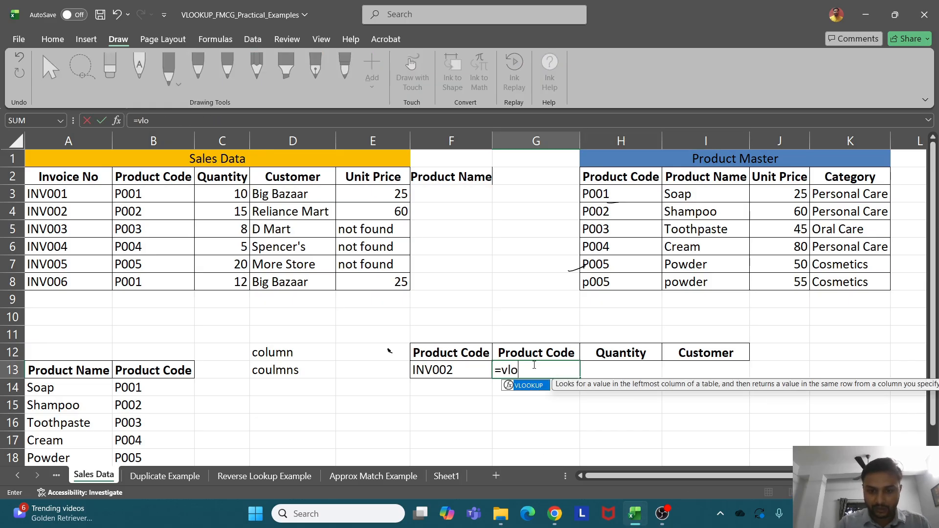
{"action": "key", "text": "Tab"}
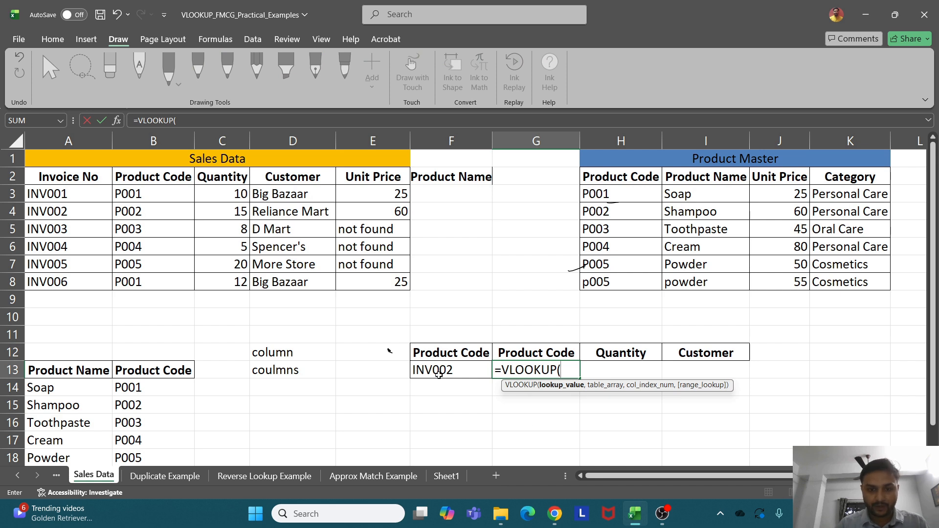
{"action": "left_click", "coordinate": [456, 374]}
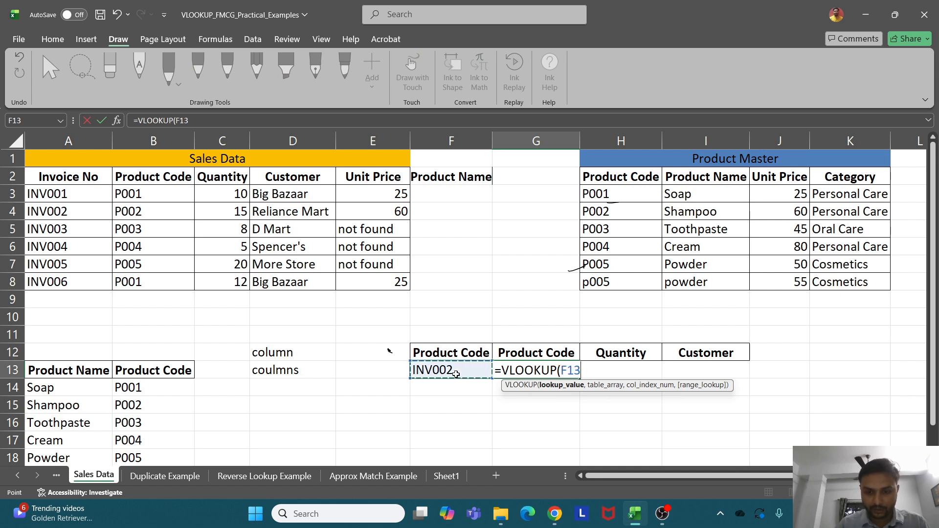
{"action": "type", "text": ","}
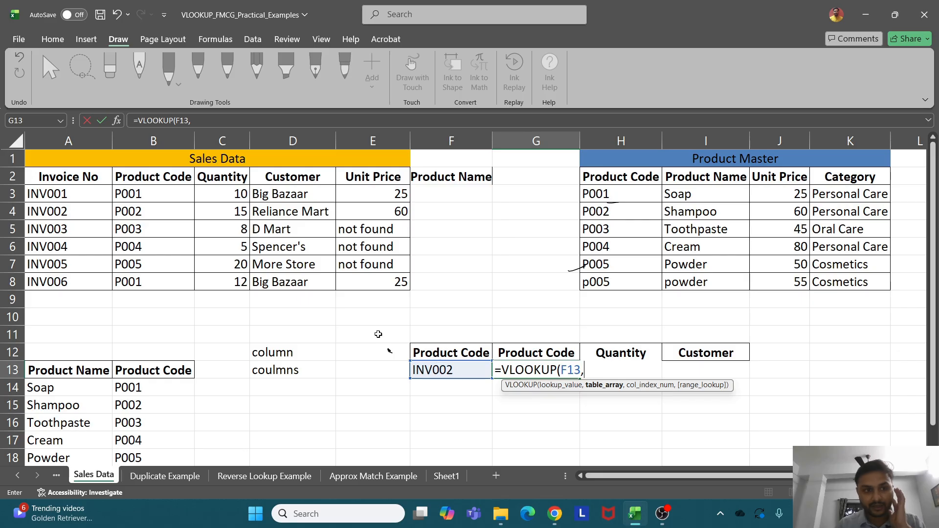
{"action": "left_click", "coordinate": [59, 177]}
{"action": "left_click_drag", "start_coordinate": [59, 178], "coordinate": [358, 274]}
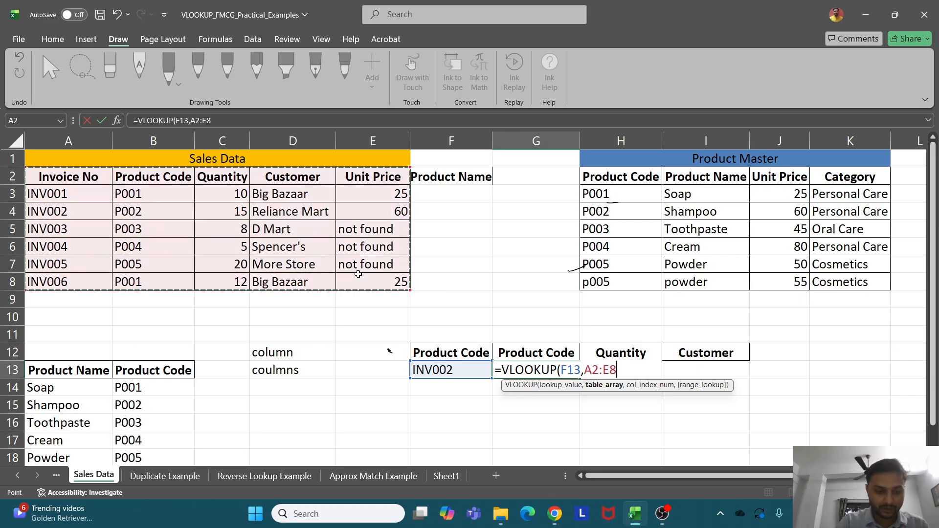
{"action": "key", "text": "F4"}
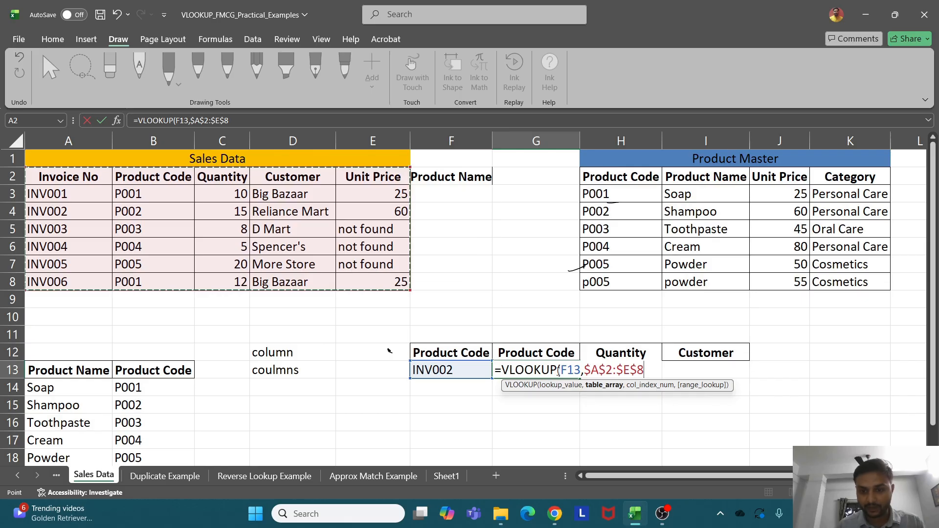
{"action": "left_click_drag", "start_coordinate": [561, 370], "coordinate": [580, 370]}
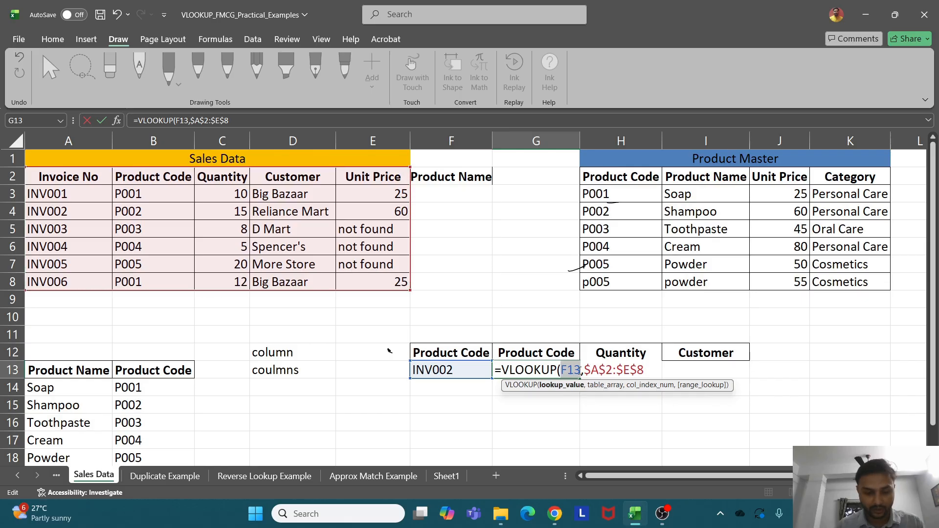
{"action": "key", "text": "F4"}
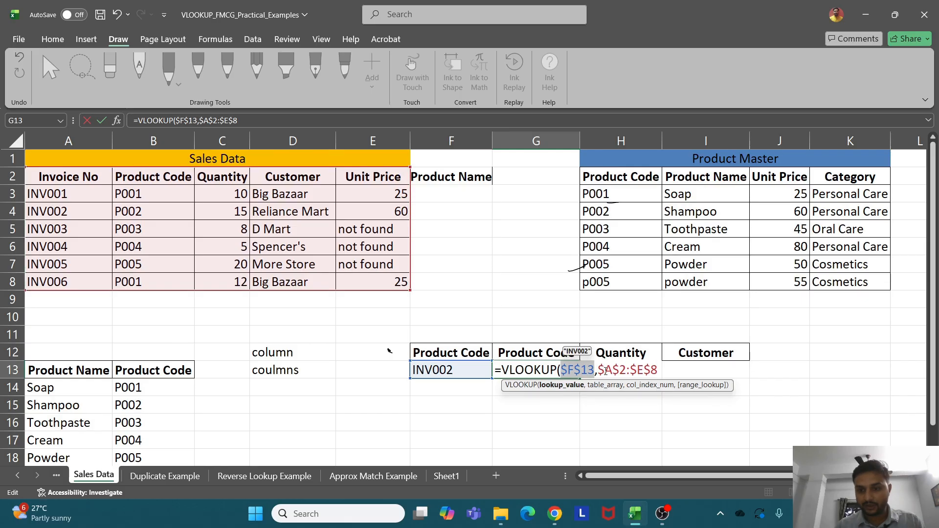
Add COLUMN(B10) as the column index, evaluate it to {2} with F9, then cancel the formula
{"action": "left_click", "coordinate": [658, 373]}
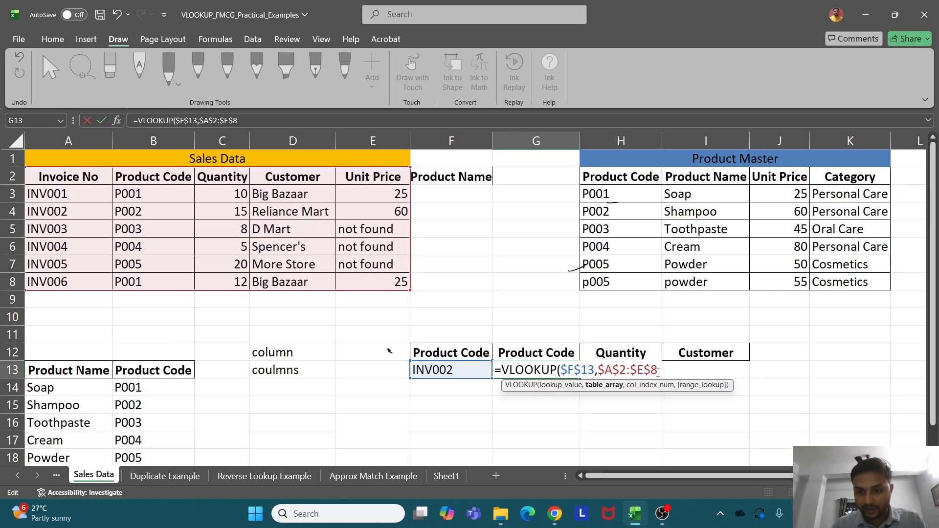
{"action": "type", "text": ","}
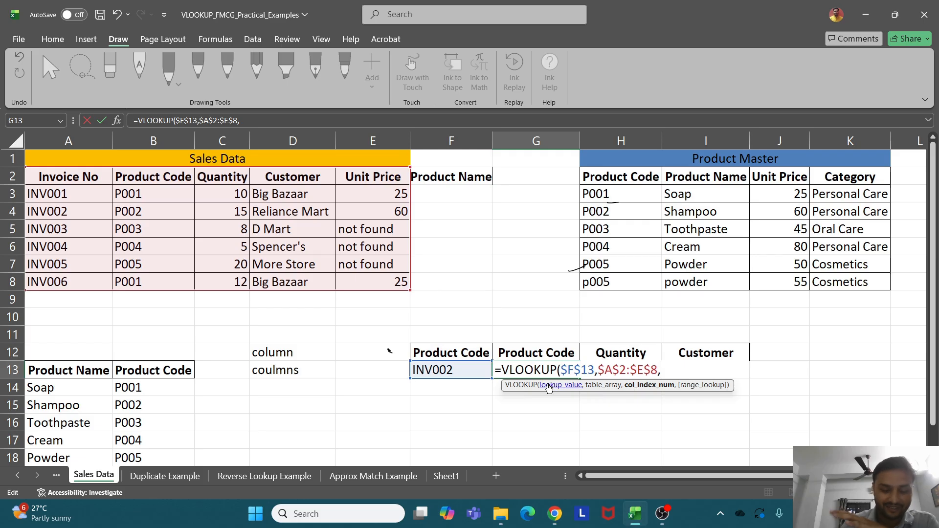
{"action": "type", "text": "column"}
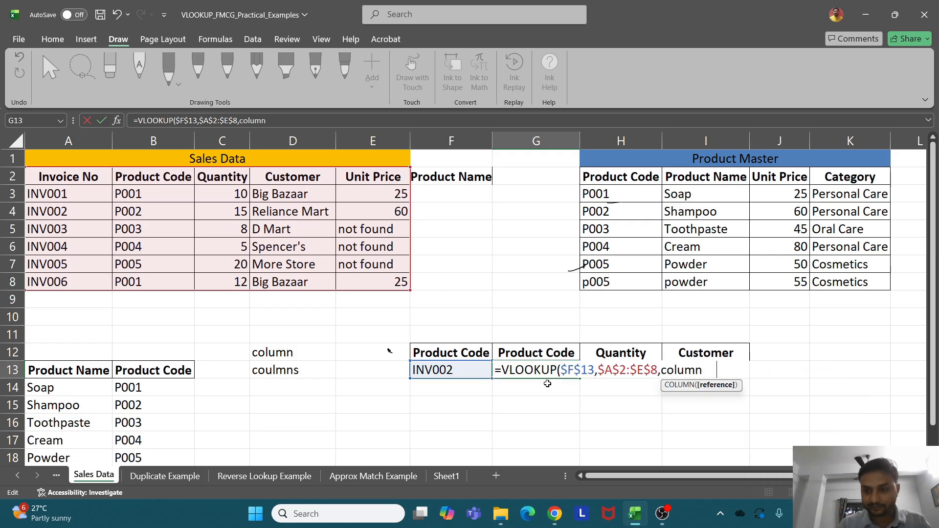
{"action": "key", "text": "Tab"}
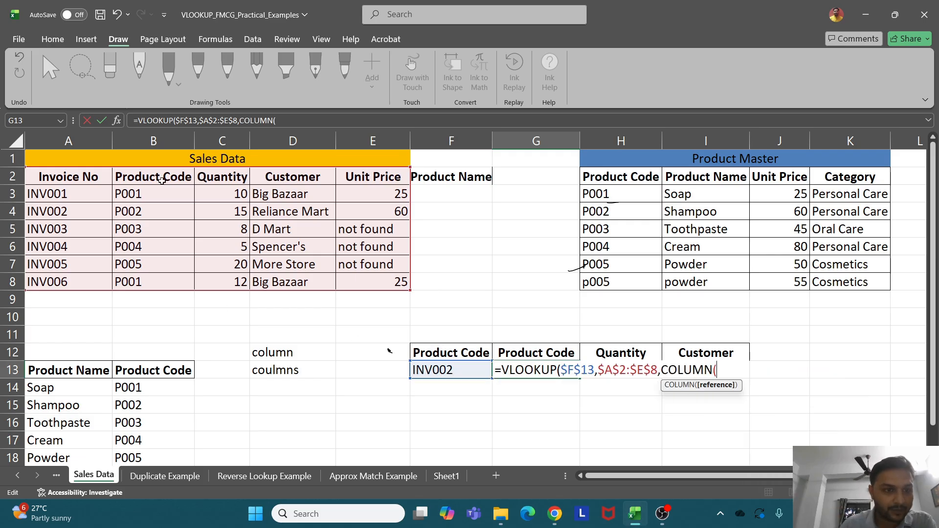
{"action": "left_click", "coordinate": [139, 317]}
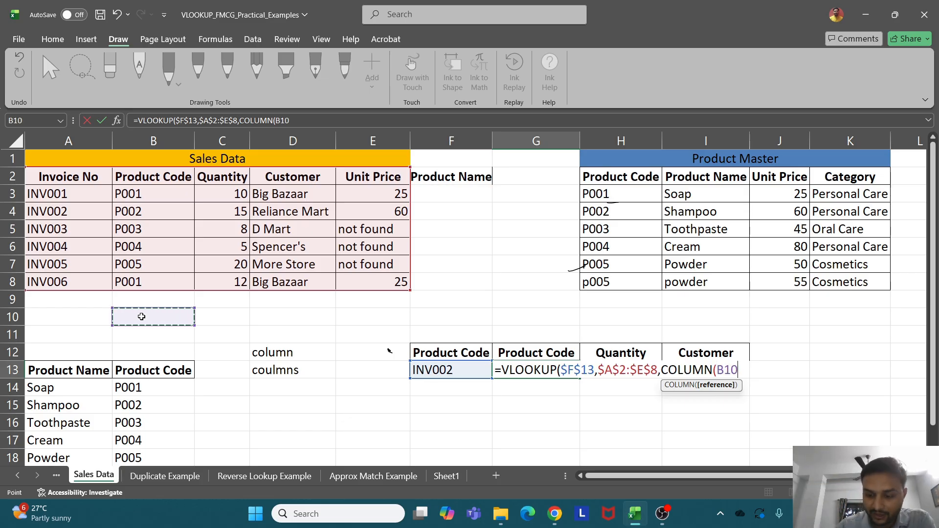
{"action": "type", "text": ")"}
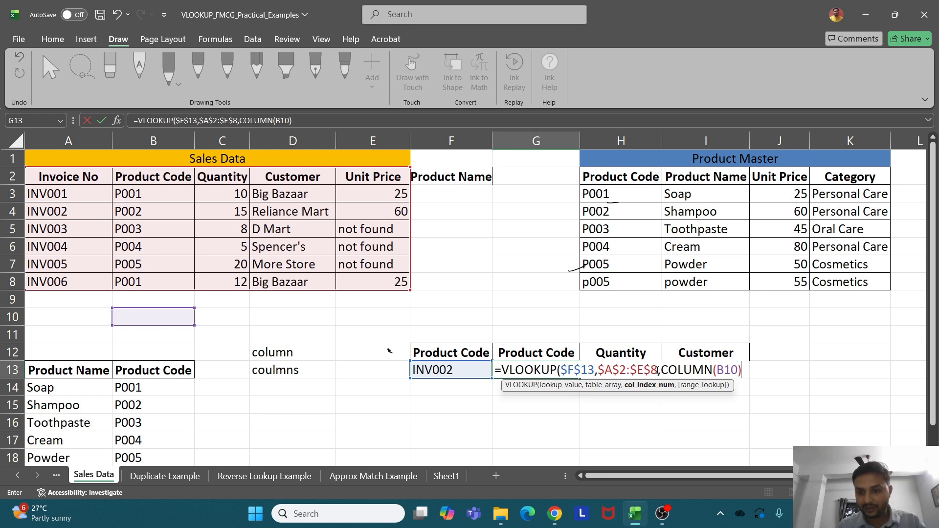
{"action": "left_click_drag", "start_coordinate": [662, 370], "coordinate": [849, 370]}
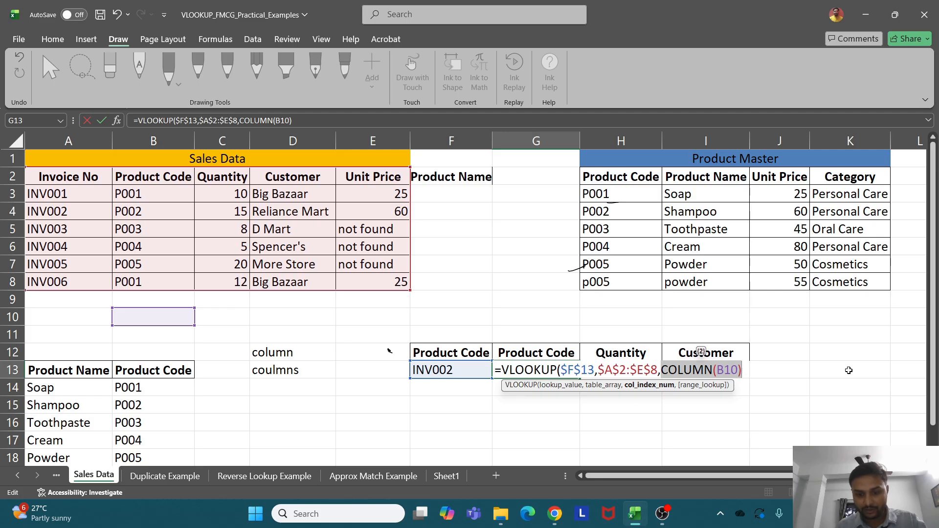
{"action": "key", "text": "F9"}
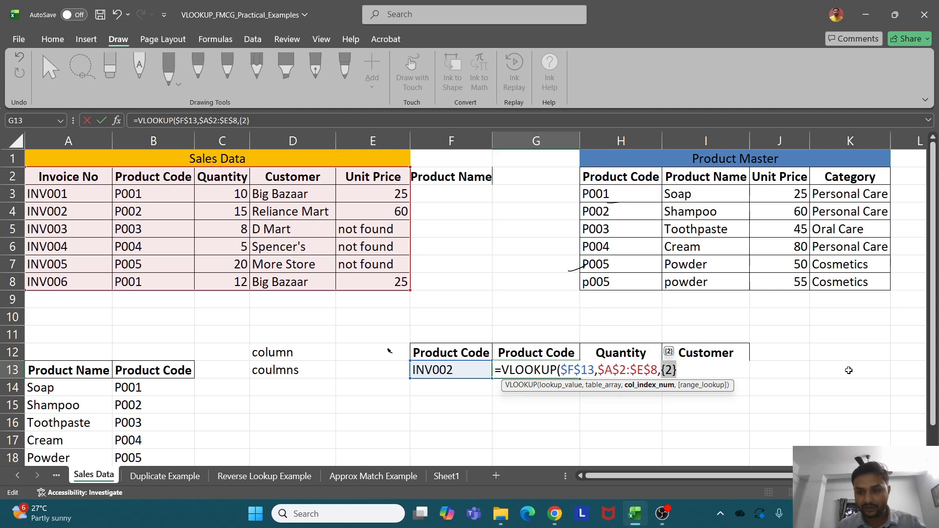
{"action": "key", "text": "Escape"}
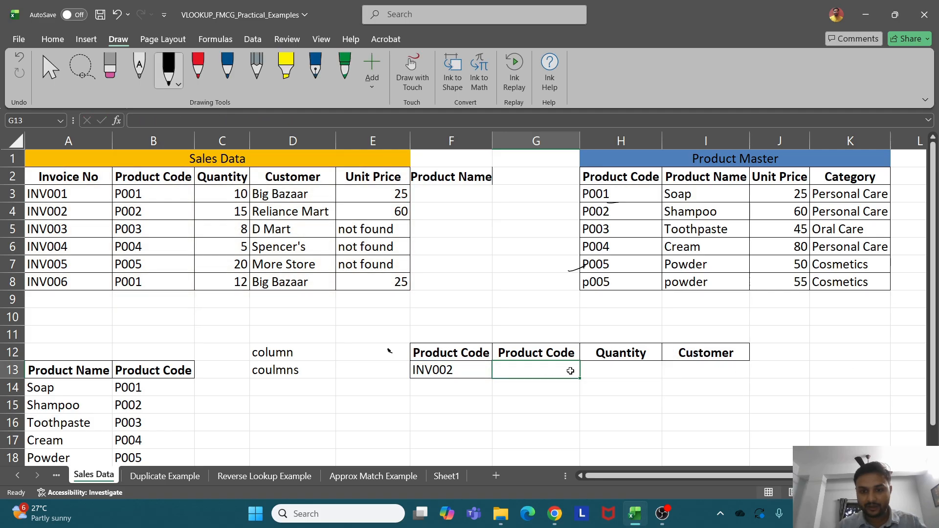
Enter =VLOOKUP($F$13,$A$2:$E$8,COLUMN(B10),0) in G13, returning P002 for INV002
{"action": "type", "text": "=vl"}
{"action": "key", "text": "Tab"}
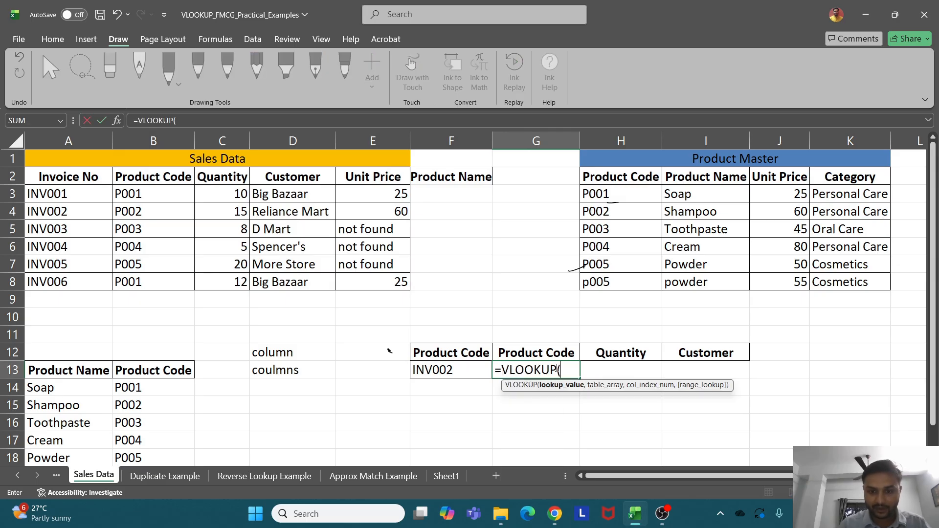
{"action": "left_click", "coordinate": [440, 376]}
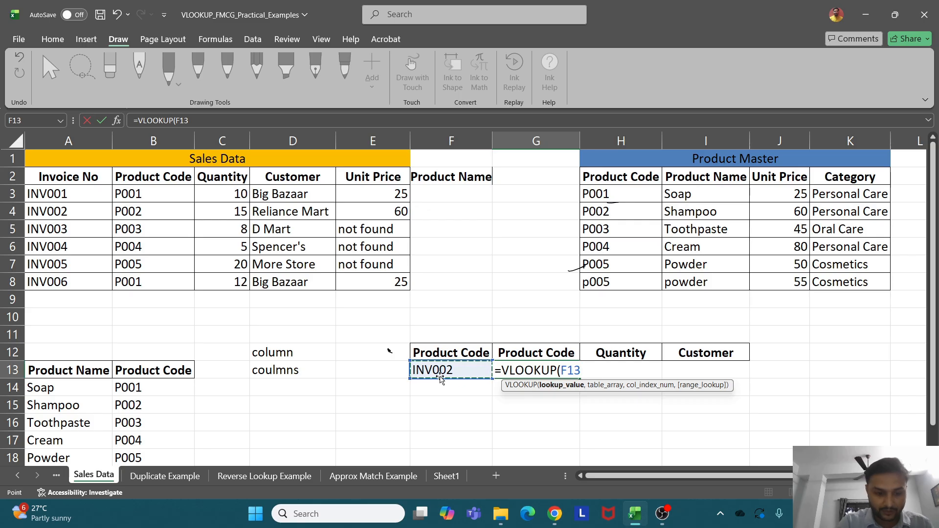
{"action": "key", "text": "F4"}
{"action": "type", "text": ","}
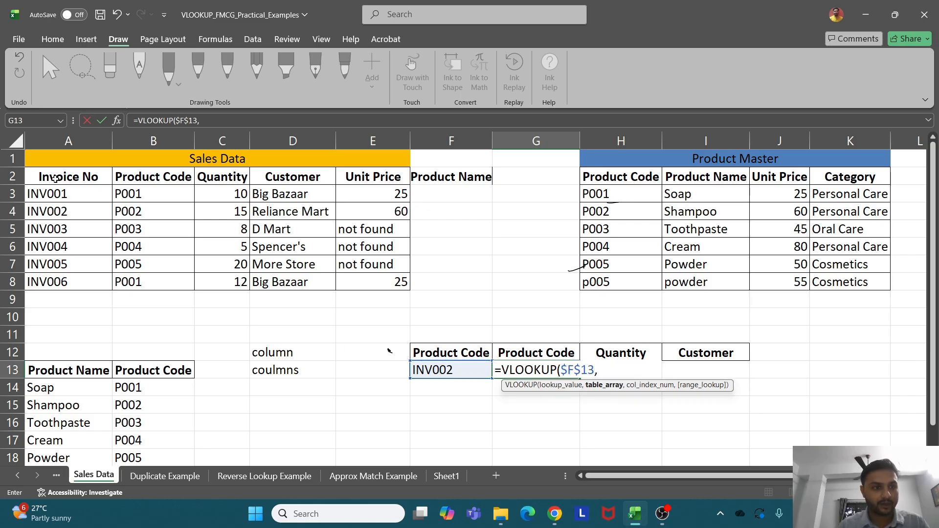
{"action": "left_click_drag", "start_coordinate": [51, 180], "coordinate": [388, 279]}
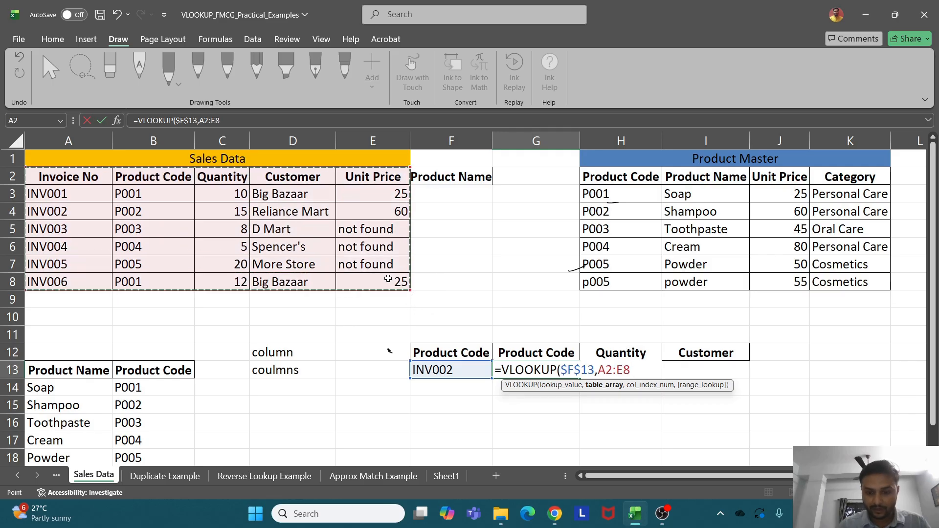
{"action": "key", "text": "F4"}
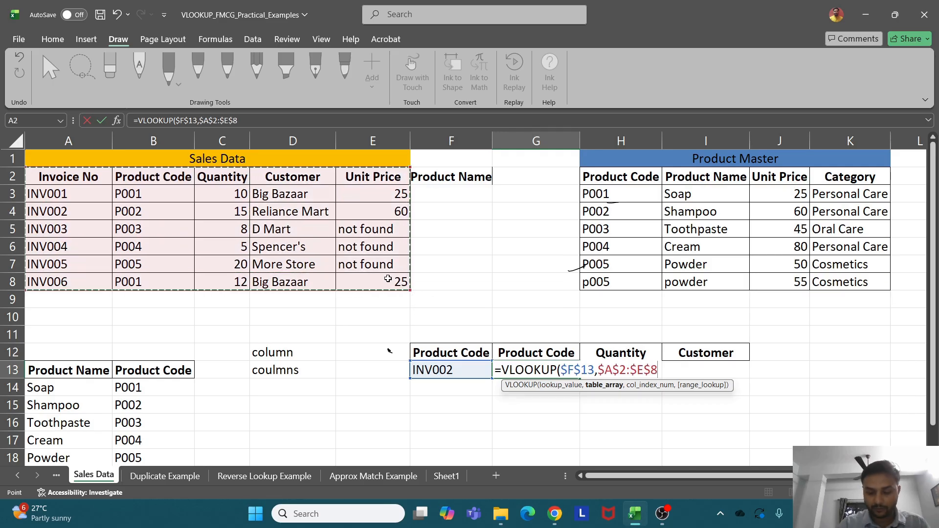
{"action": "type", "text": ","}
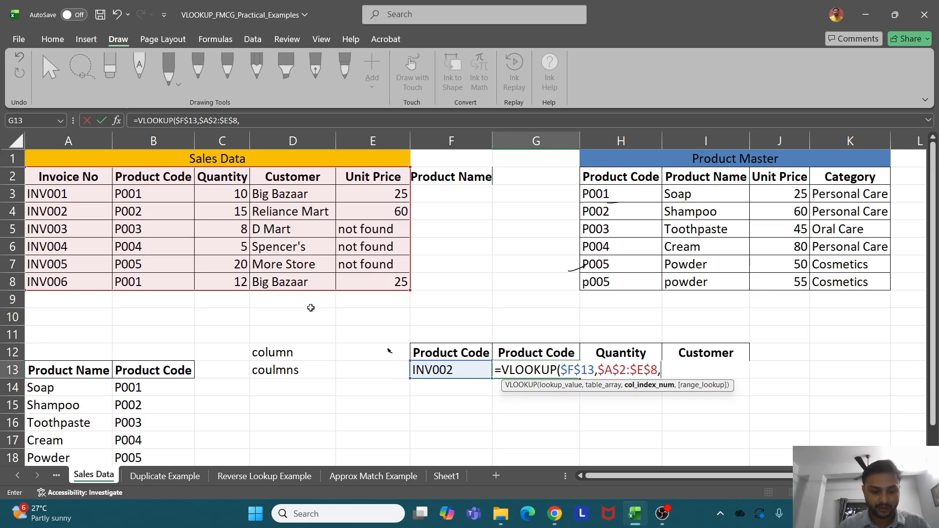
{"action": "type", "text": "column"}
{"action": "key", "text": "Tab"}
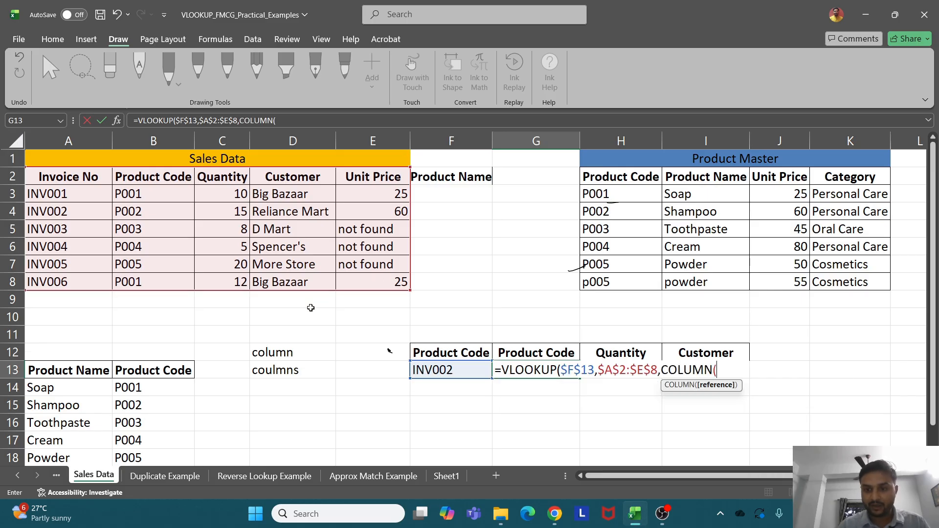
{"action": "left_click", "coordinate": [143, 316]}
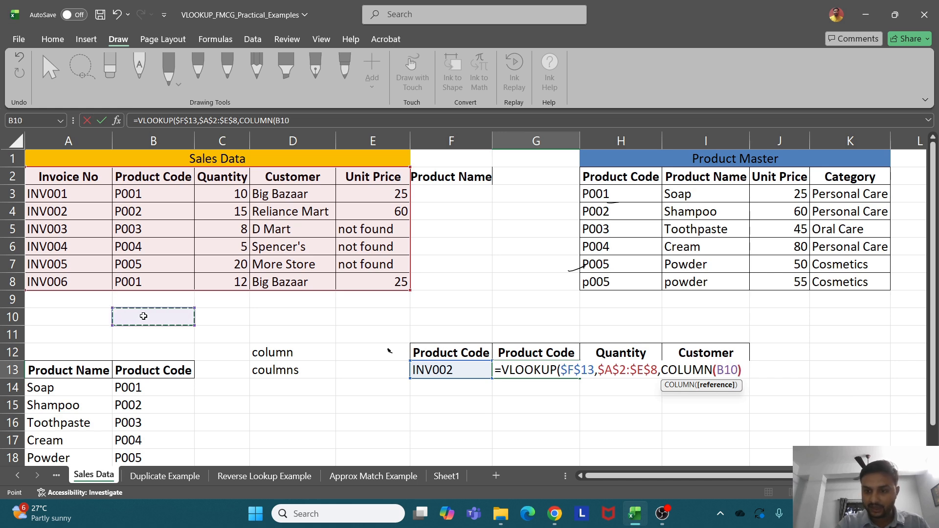
{"action": "type", "text": ")"}
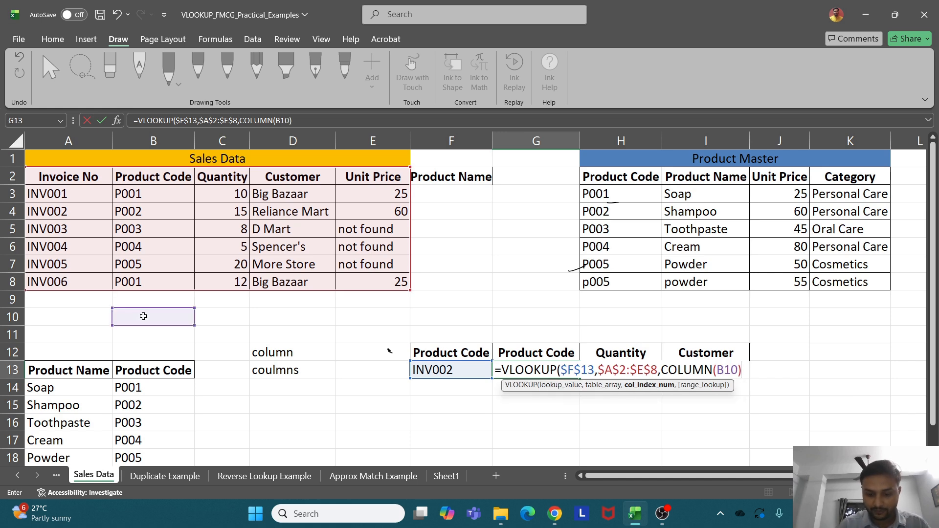
{"action": "type", "text": ","}
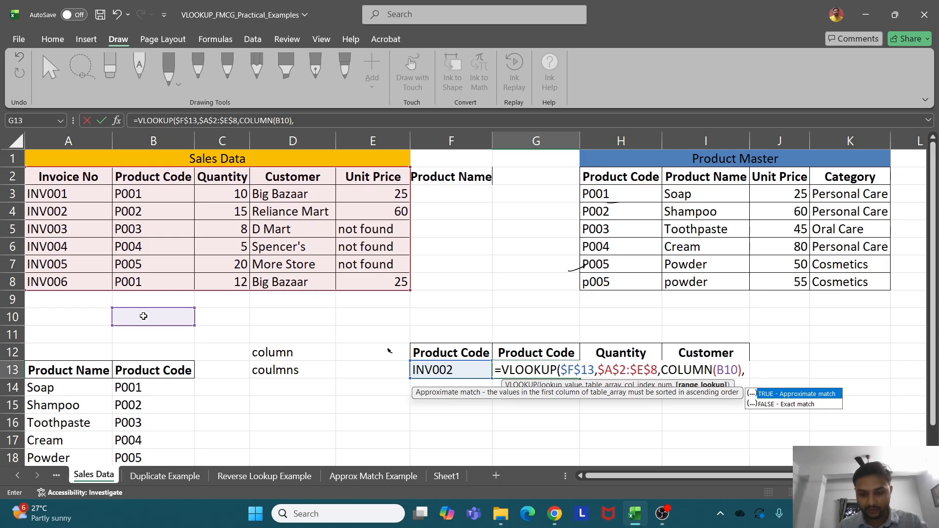
{"action": "type", "text": "0)"}
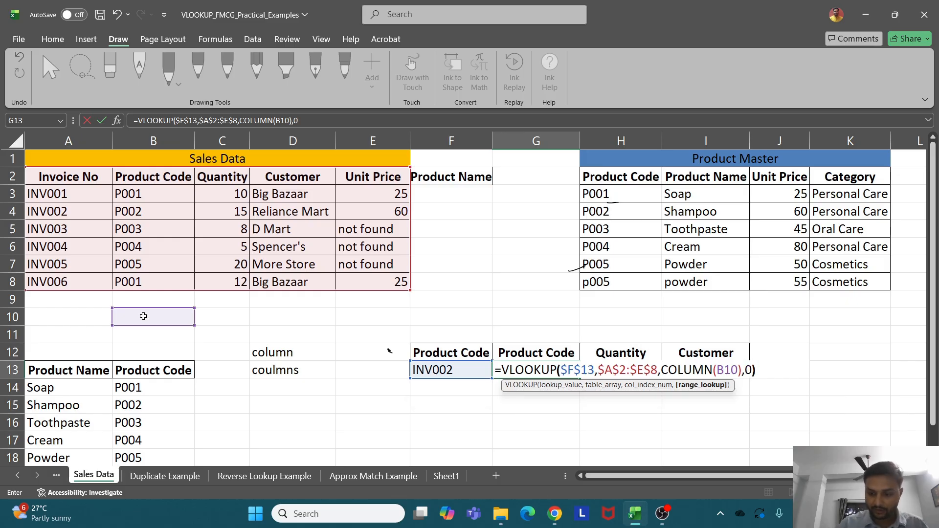
{"action": "key", "text": "Return"}
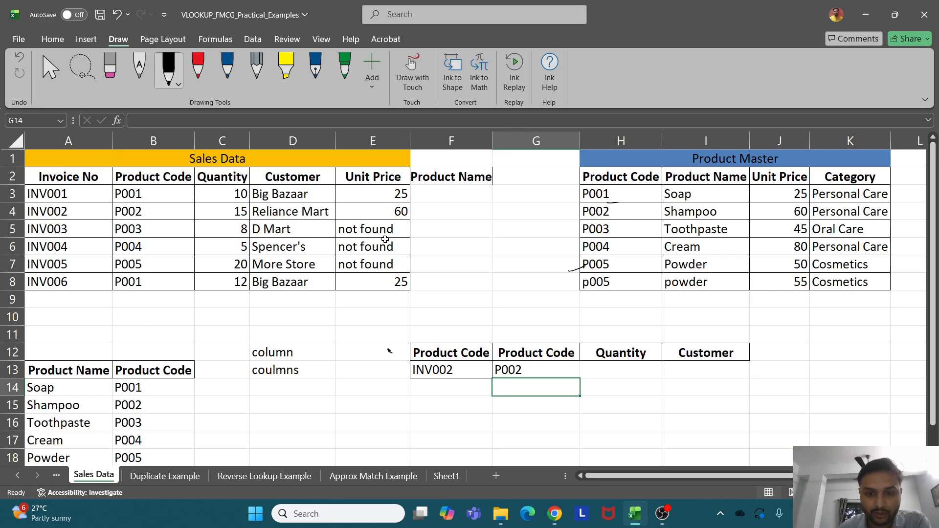
{"action": "left_click", "coordinate": [554, 371]}
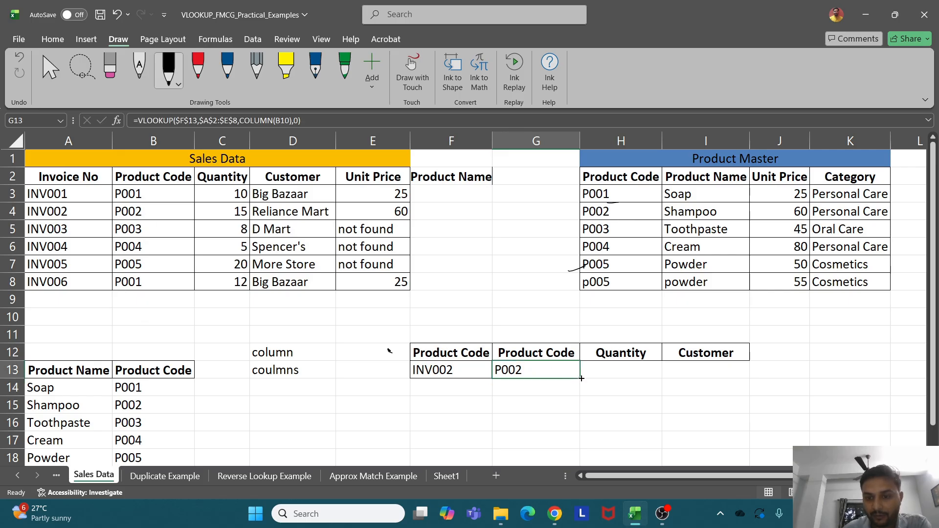
Fill the G13 formula across H13:I13 and check INV002's quantity in the source table
{"action": "left_click_drag", "start_coordinate": [581, 378], "coordinate": [711, 375]}
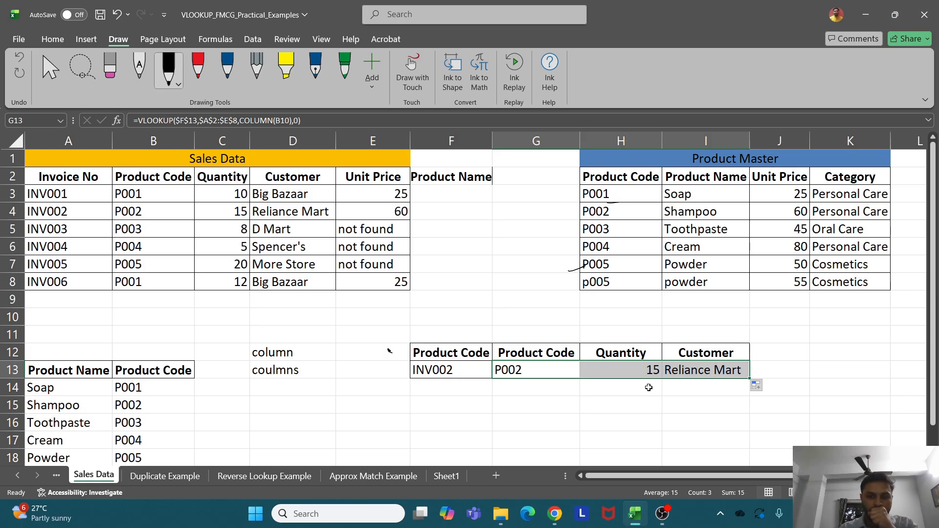
{"action": "left_click_drag", "start_coordinate": [77, 207], "coordinate": [159, 210]}
{"action": "left_click", "coordinate": [248, 208]}
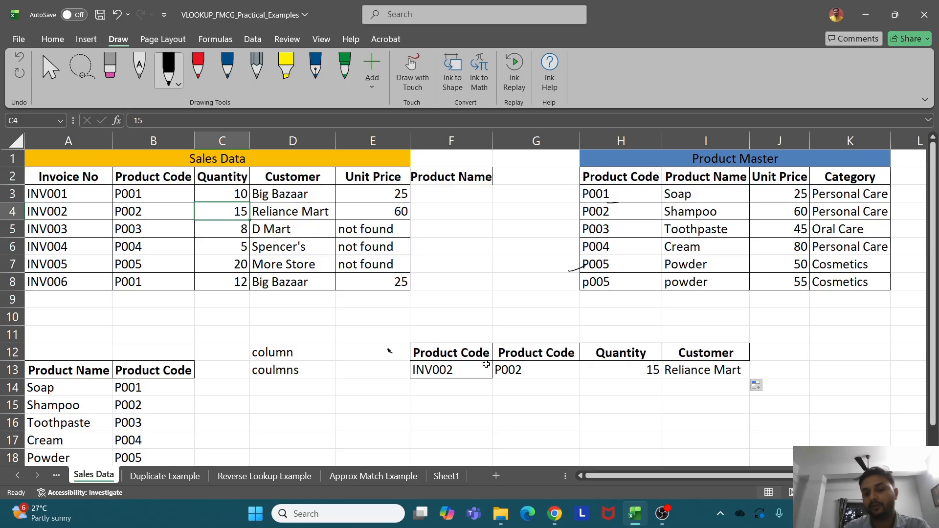
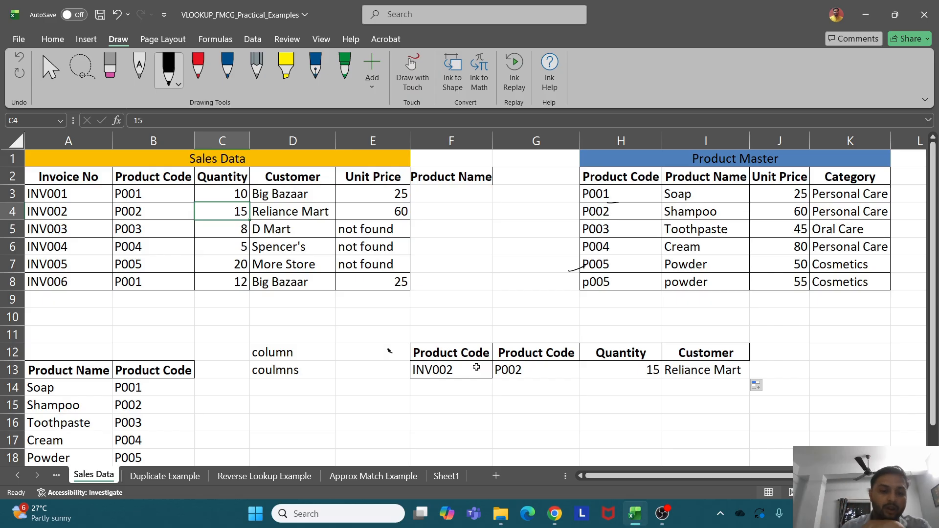
Enter =COLUMNS(E10:F10) in D15, returning 2
{"action": "left_click", "coordinate": [277, 404]}
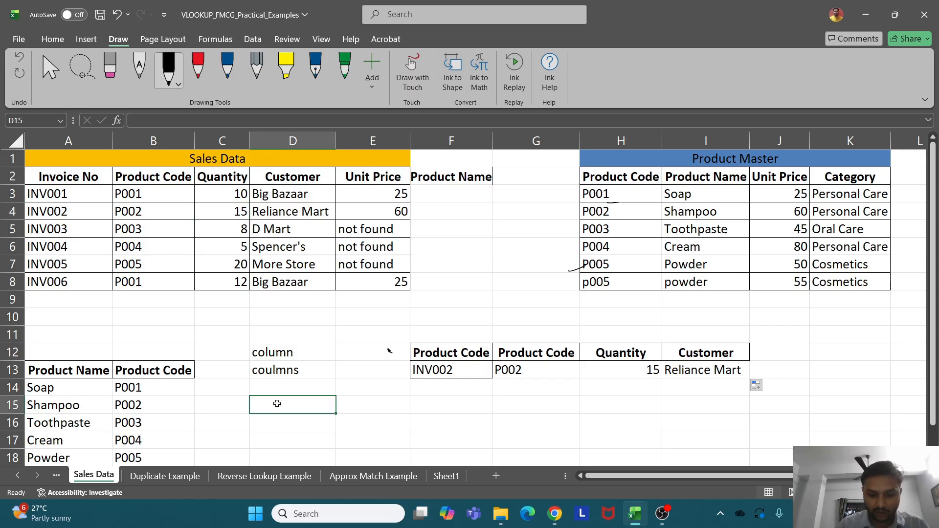
{"action": "type", "text": "=column"}
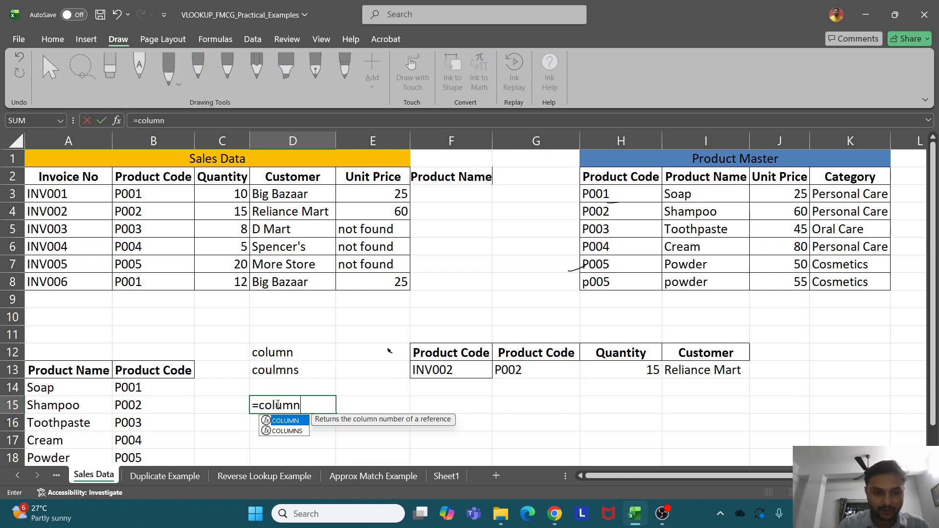
{"action": "type", "text": "s"}
{"action": "key", "text": "Tab"}
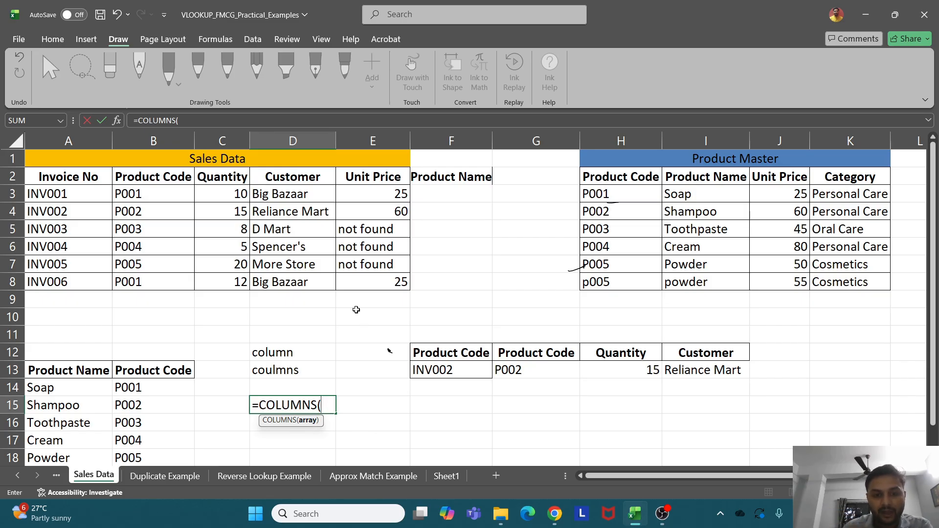
{"action": "left_click_drag", "start_coordinate": [357, 312], "coordinate": [440, 309]}
{"action": "type", "text": ")"}
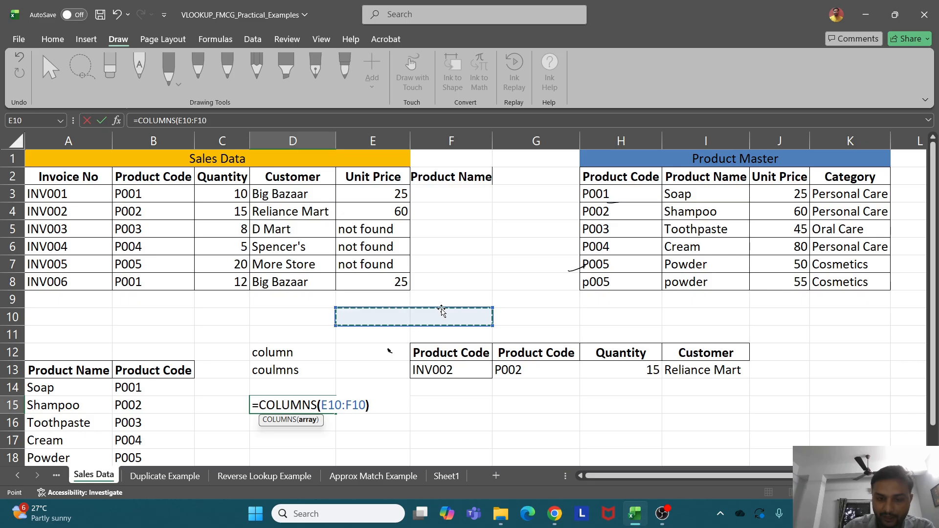
{"action": "key", "text": "Return"}
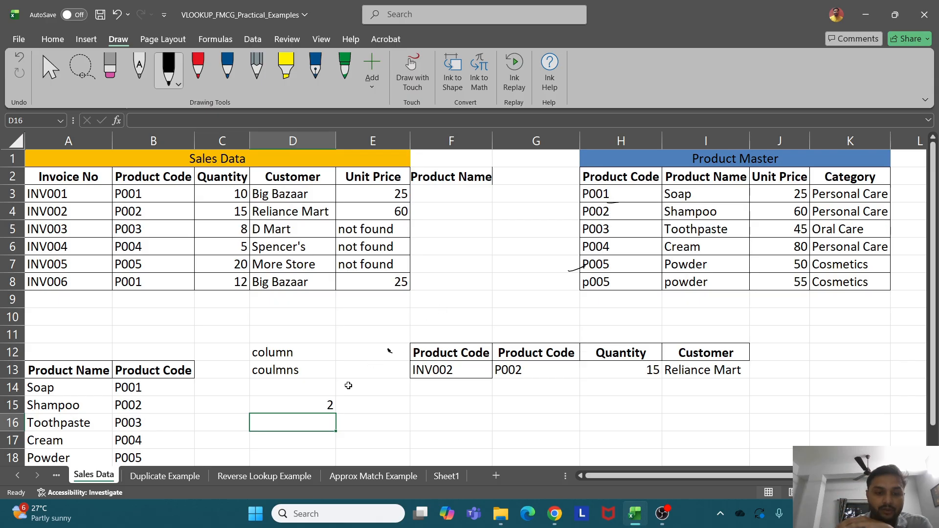
Try widening D15's range to E10:I10, then discard that edit after the error message
{"action": "left_click", "coordinate": [322, 404]}
{"action": "double_click", "coordinate": [322, 404]}
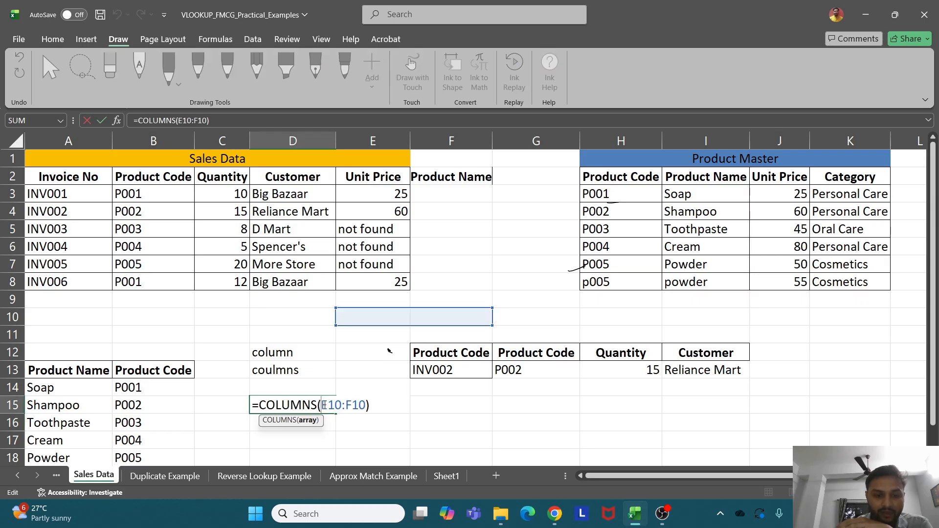
{"action": "left_click_drag", "start_coordinate": [361, 316], "coordinate": [686, 319]}
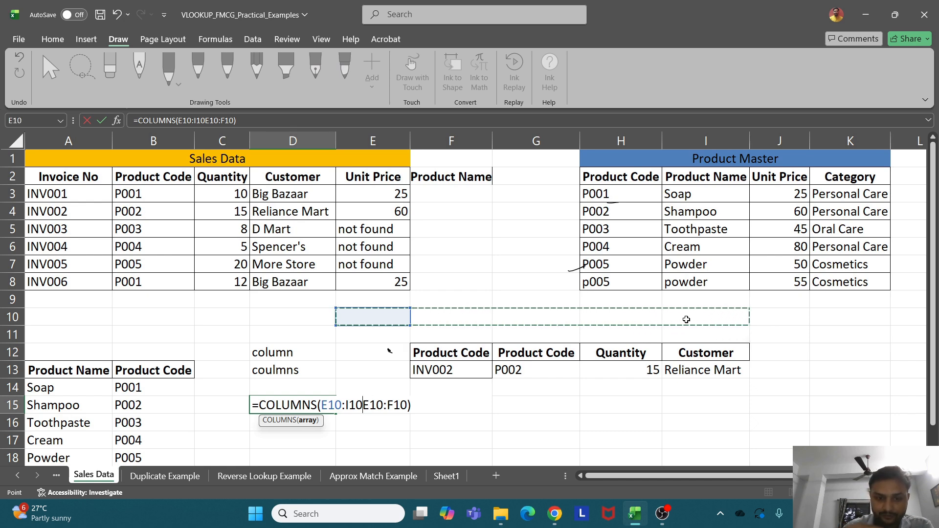
{"action": "type", "text": ")"}
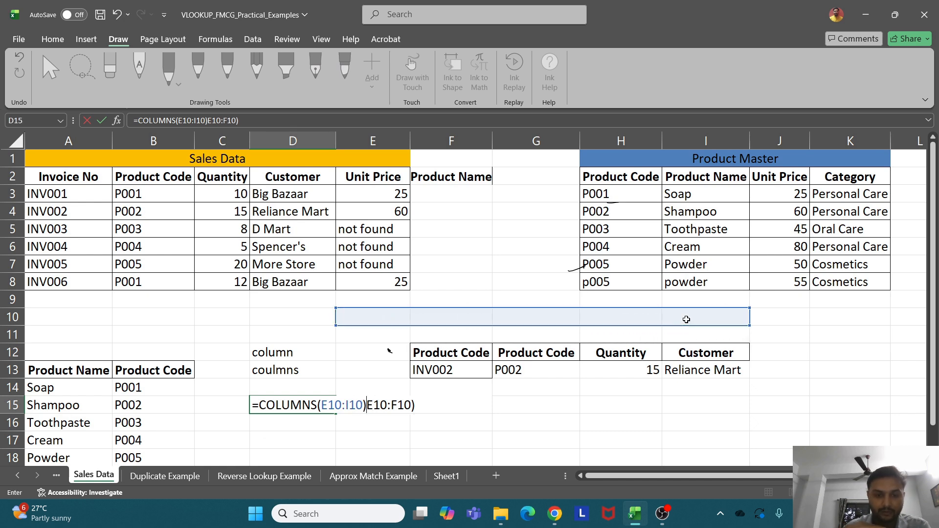
{"action": "key", "text": "Return"}
{"action": "left_click", "coordinate": [542, 300]}
{"action": "left_click", "coordinate": [546, 324]}
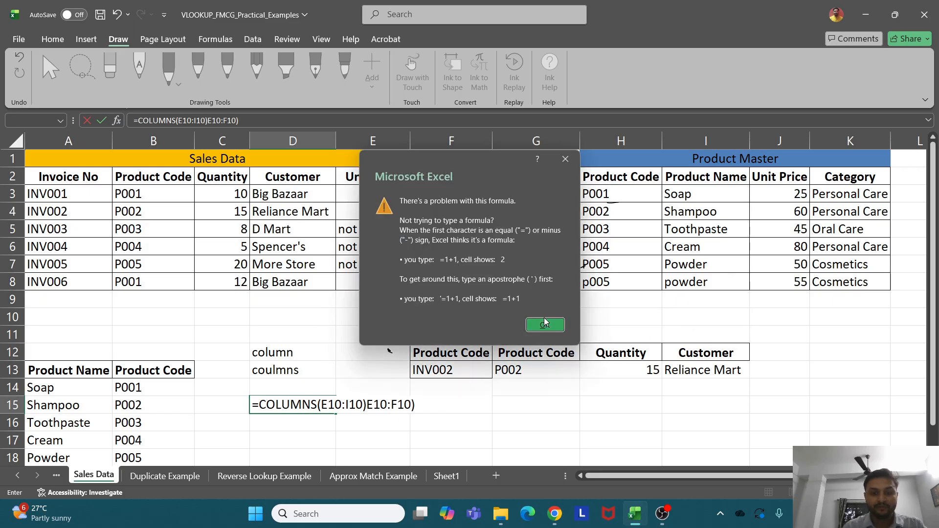
{"action": "key", "text": "Escape"}
{"action": "left_click", "coordinate": [307, 430]}
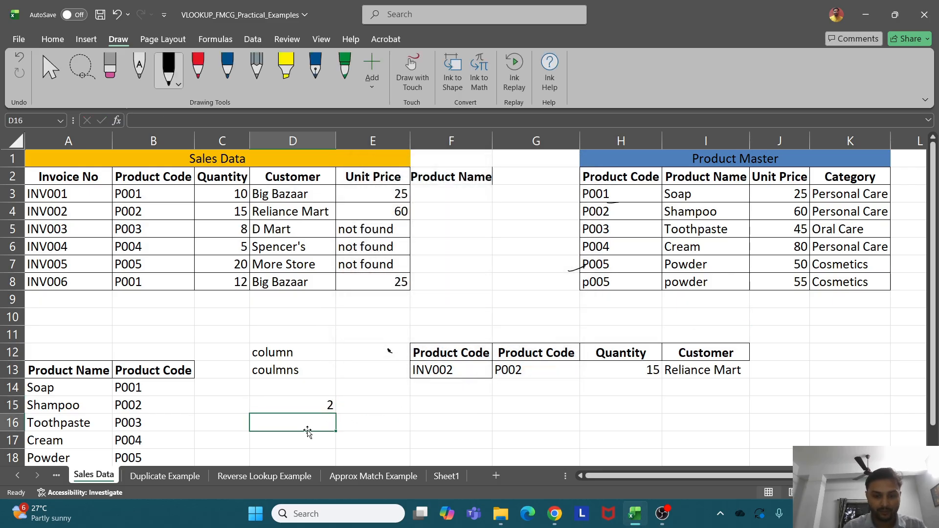
Enter =COLUMNS(A10:E10) in D16, returning 5, and copy INV002 from F13
{"action": "type", "text": "=coumn"}
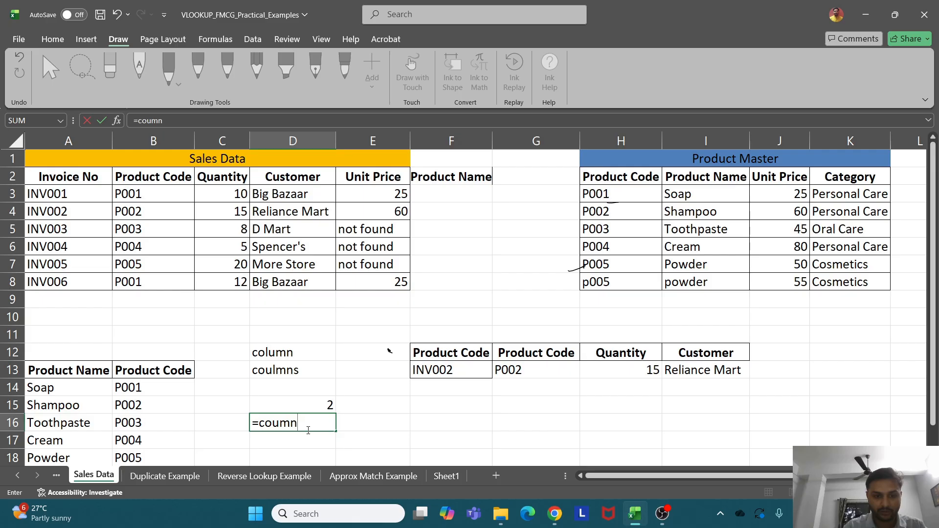
{"action": "key", "text": "BackSpace"}
{"action": "key", "text": "BackSpace"}
{"action": "key", "text": "BackSpace"}
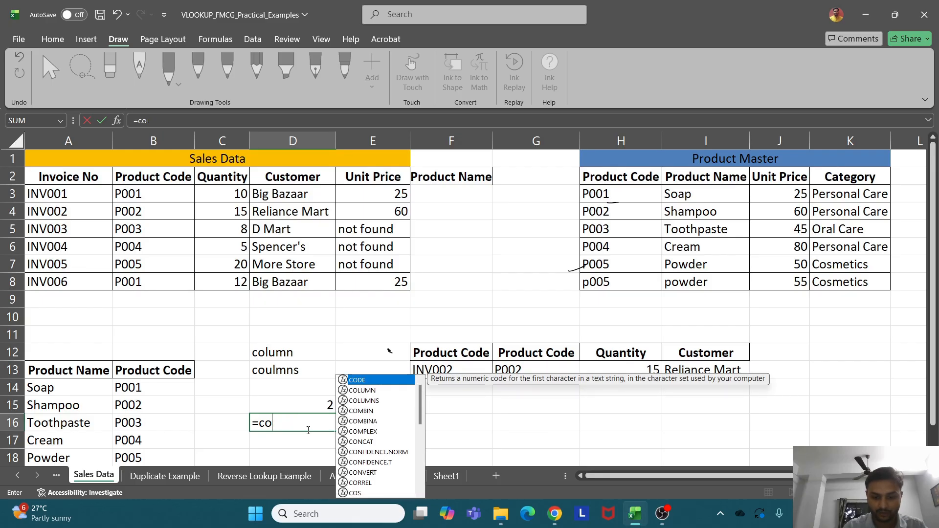
{"action": "type", "text": "lum"}
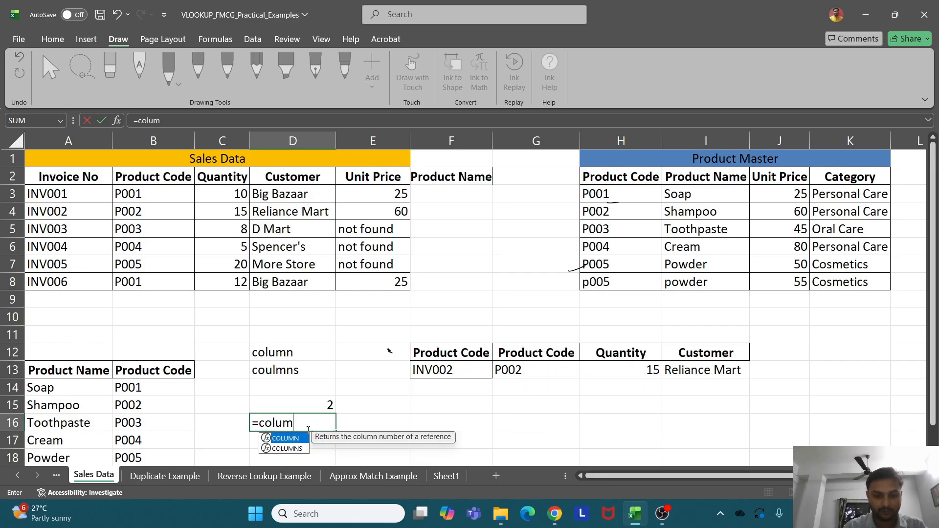
{"action": "key", "text": "Down"}
{"action": "key", "text": "Tab"}
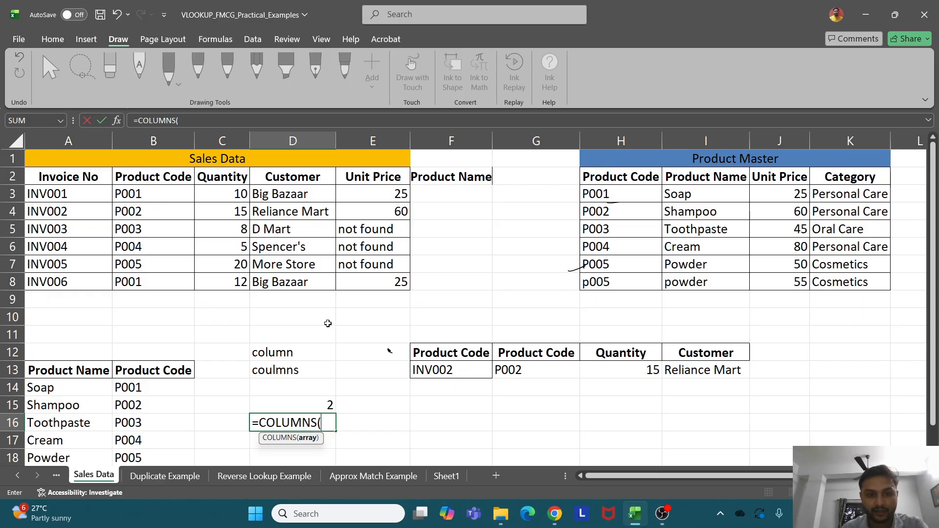
{"action": "left_click", "coordinate": [88, 315]}
{"action": "left_click_drag", "start_coordinate": [88, 315], "coordinate": [357, 319]}
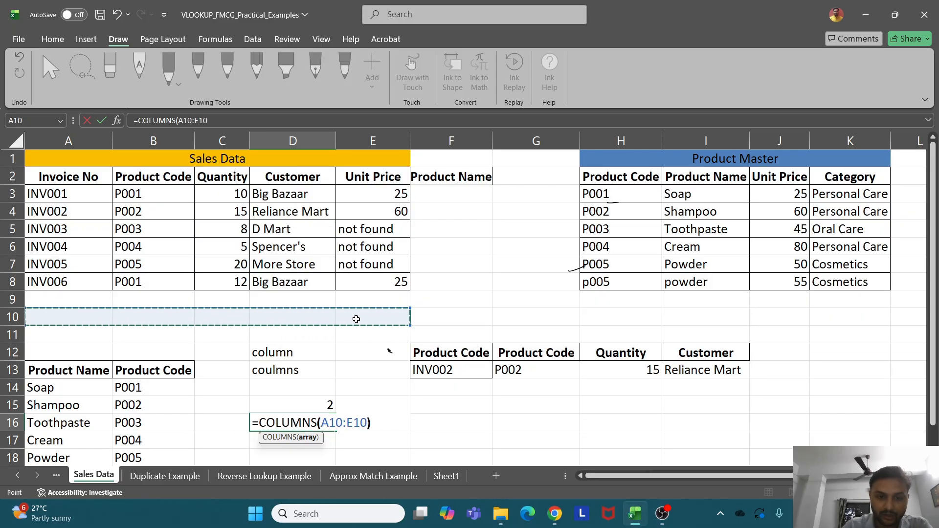
{"action": "type", "text": ")"}
{"action": "key", "text": "Return"}
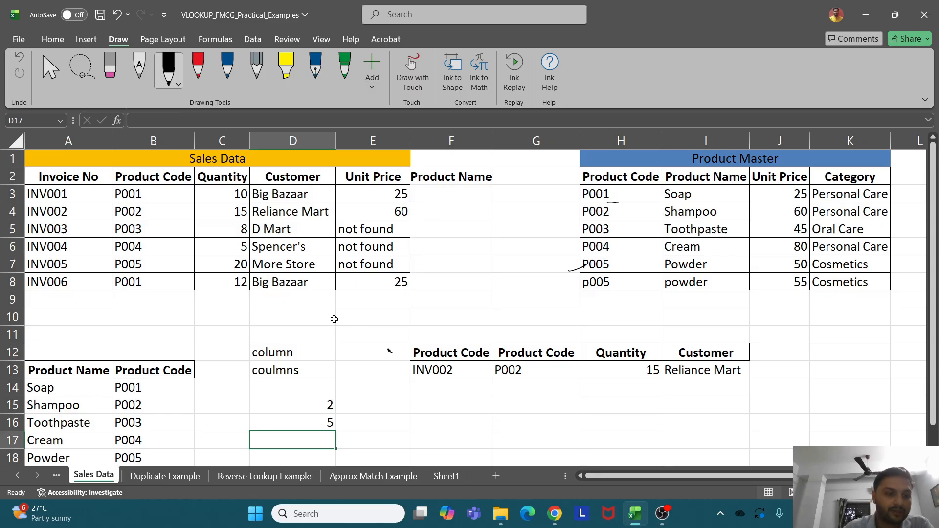
{"action": "left_click", "coordinate": [450, 376]}
{"action": "key", "text": "ctrl+c"}
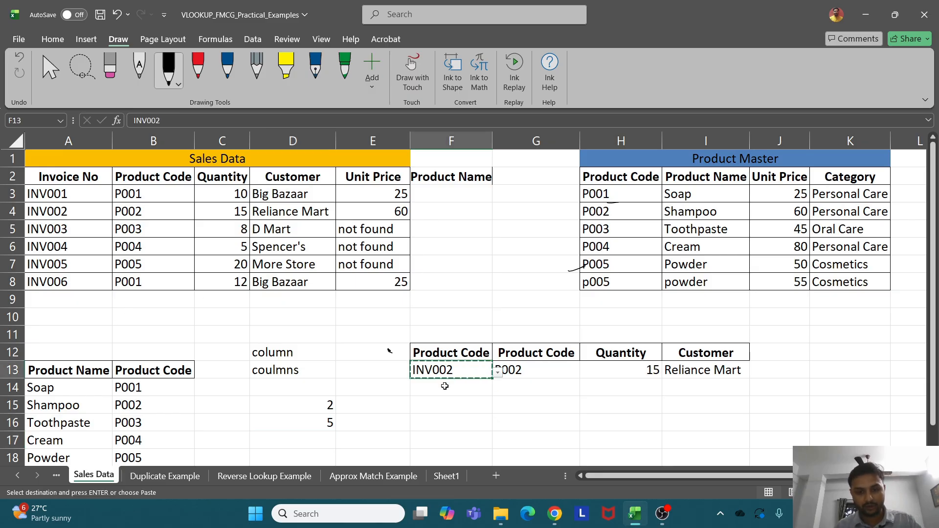
Paste INV002 into F14
{"action": "left_click", "coordinate": [445, 386]}
{"action": "key", "text": "ctrl+v"}
{"action": "key", "text": "Escape"}
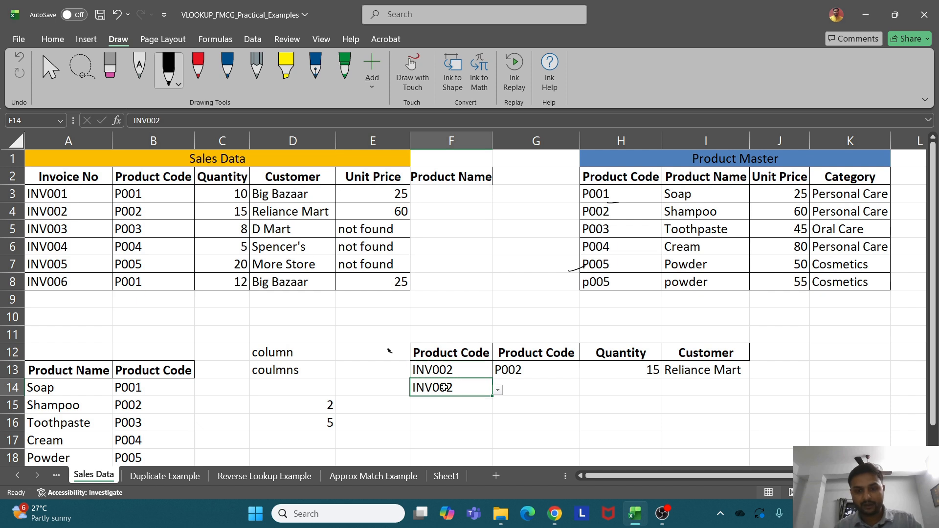
Start a VLOOKUP in G14 on $F$14 against the absolute table $A$2:$E$8
{"action": "left_click", "coordinate": [525, 391]}
{"action": "type", "text": "=vl"}
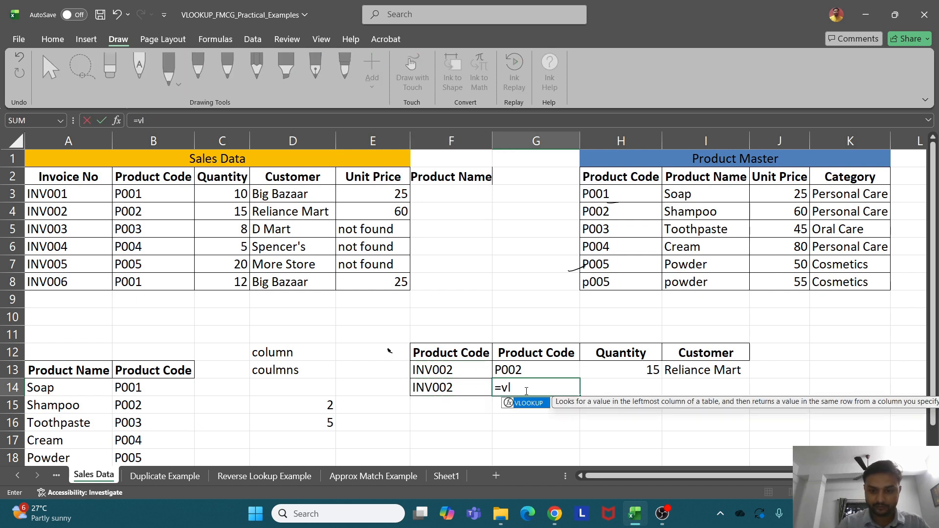
{"action": "key", "text": "Tab"}
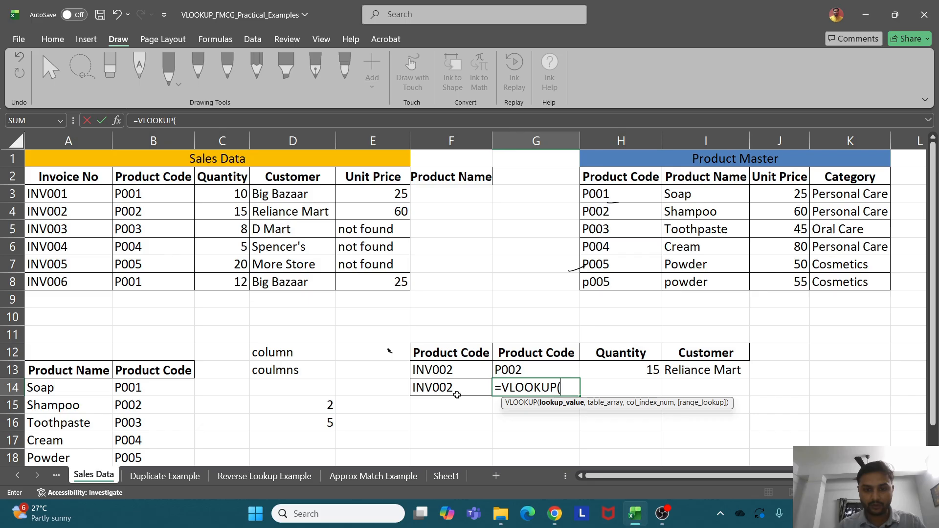
{"action": "left_click", "coordinate": [434, 388]}
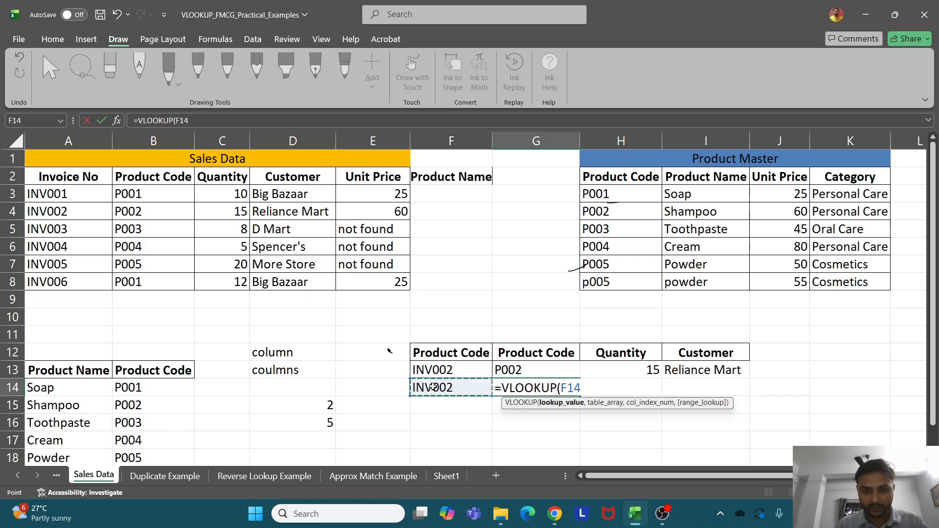
{"action": "key", "text": "F4"}
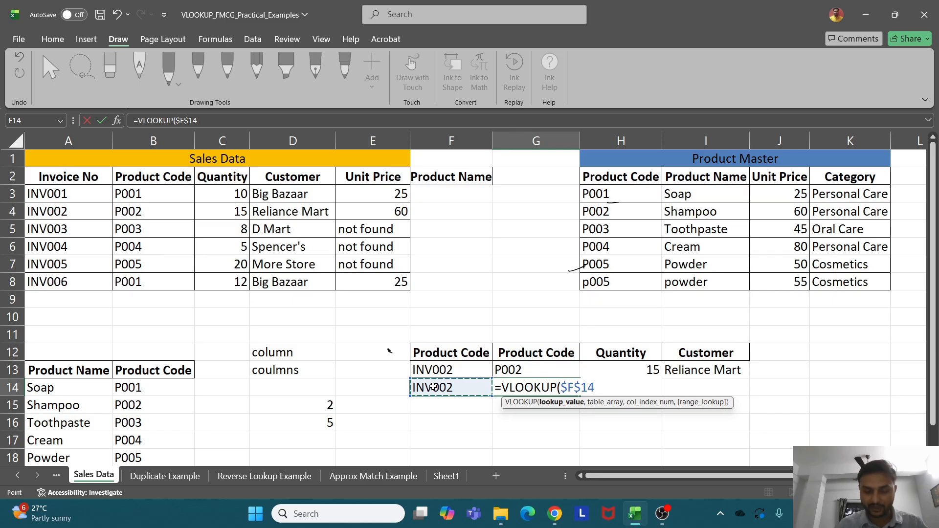
{"action": "type", "text": ","}
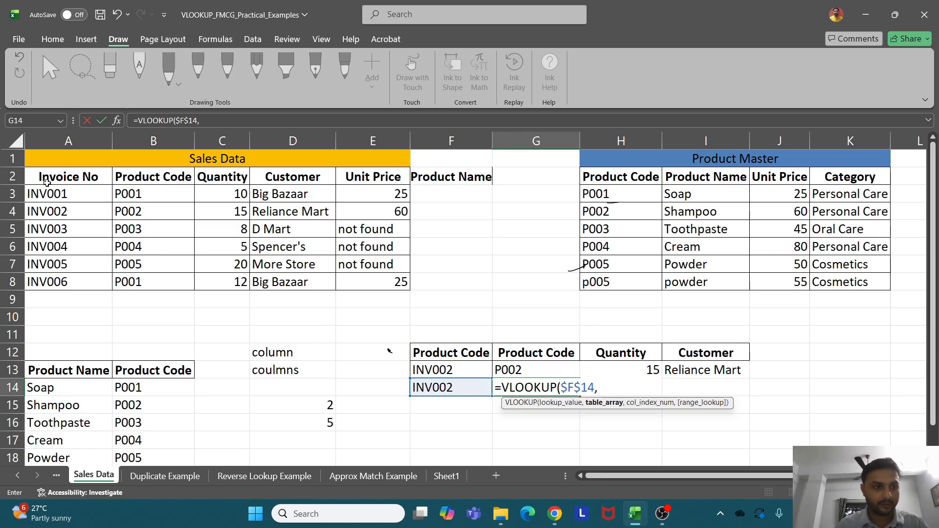
{"action": "left_click_drag", "start_coordinate": [48, 180], "coordinate": [364, 283]}
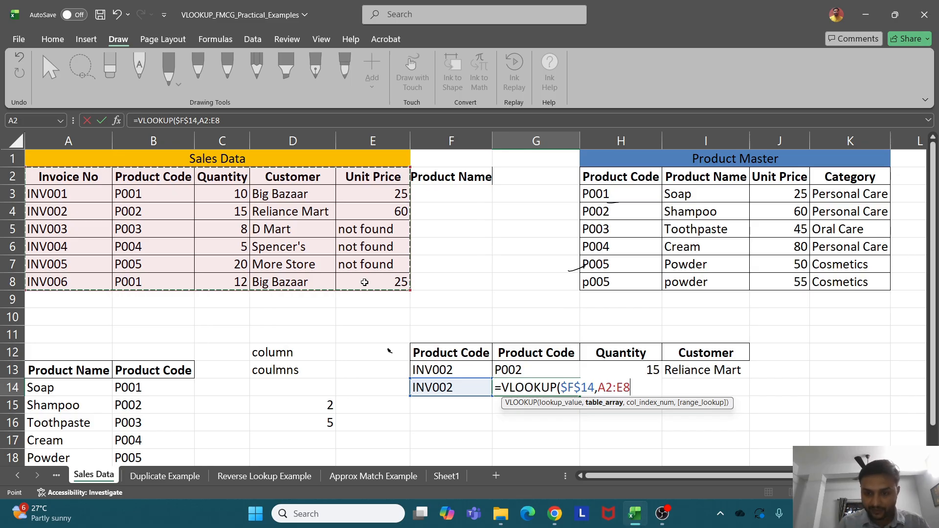
{"action": "key", "text": "F4"}
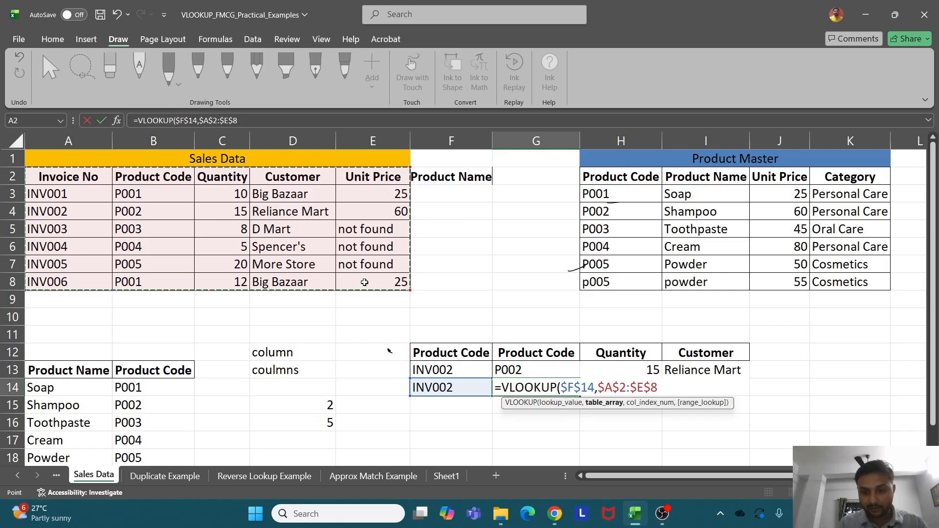
Finish G14's VLOOKUP with COLUMNS(E10:F10) as column index and exact match 0, returning P002
{"action": "type", "text": ","}
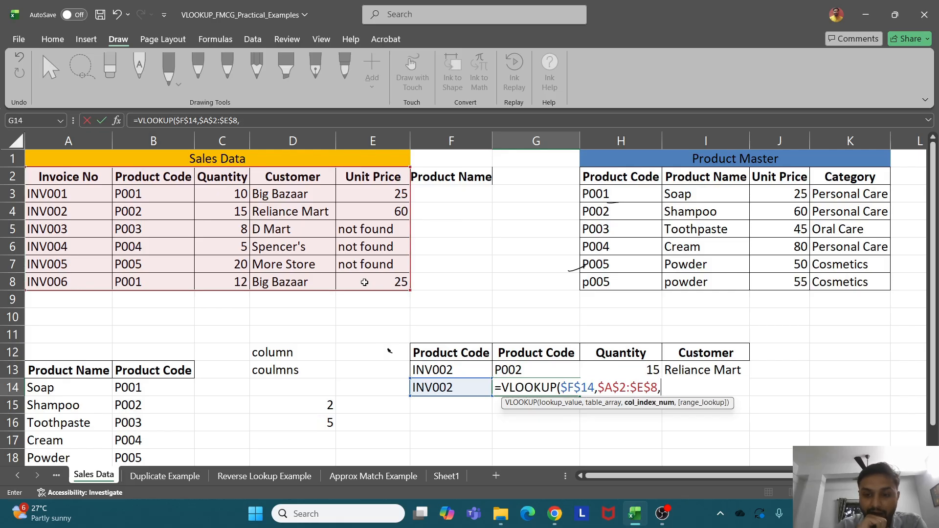
{"action": "type", "text": "lumn"}
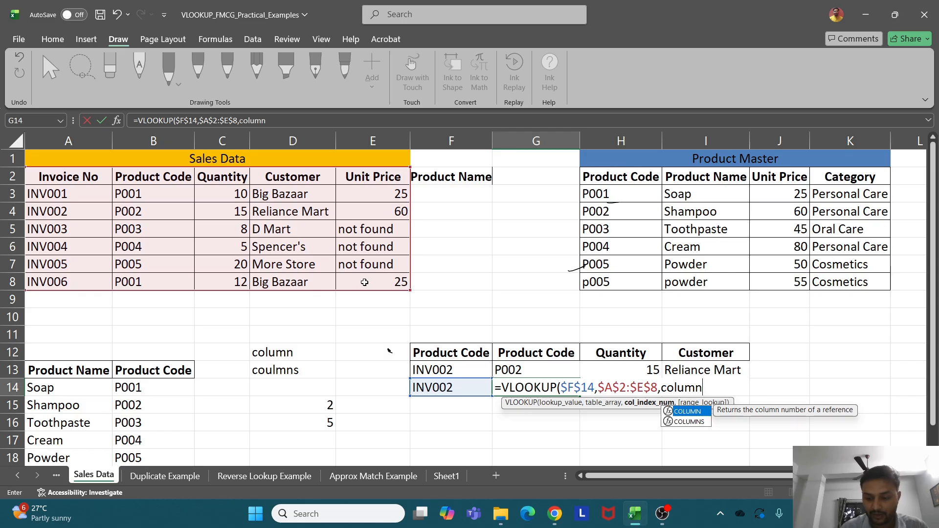
{"action": "key", "text": "Down"}
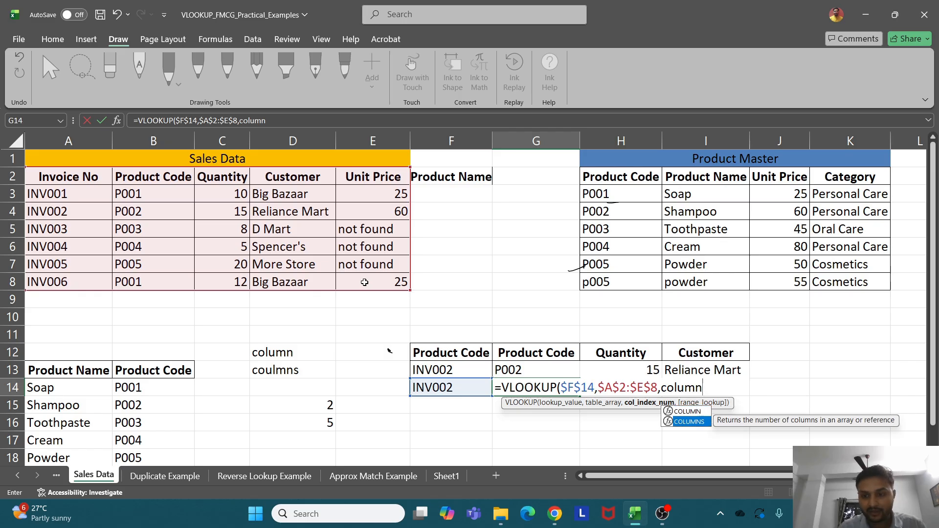
{"action": "key", "text": "Tab"}
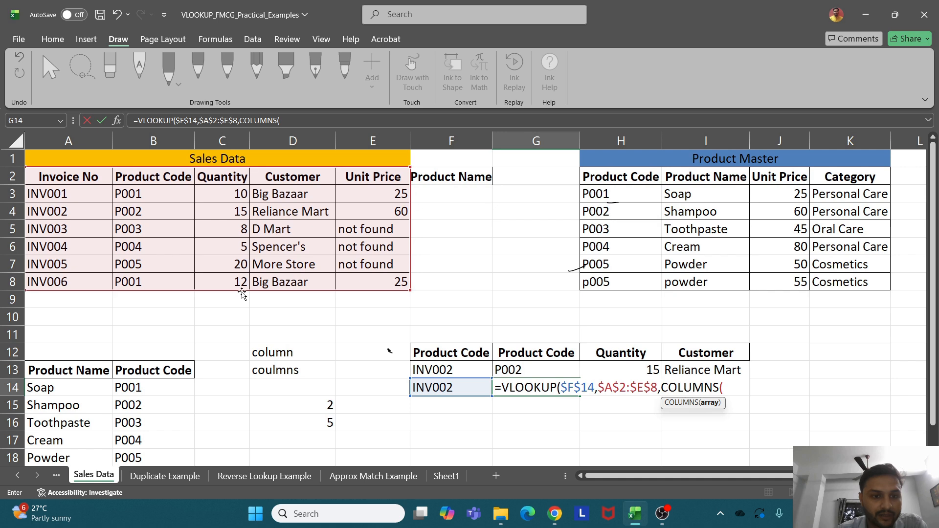
{"action": "left_click_drag", "start_coordinate": [367, 317], "coordinate": [429, 316]}
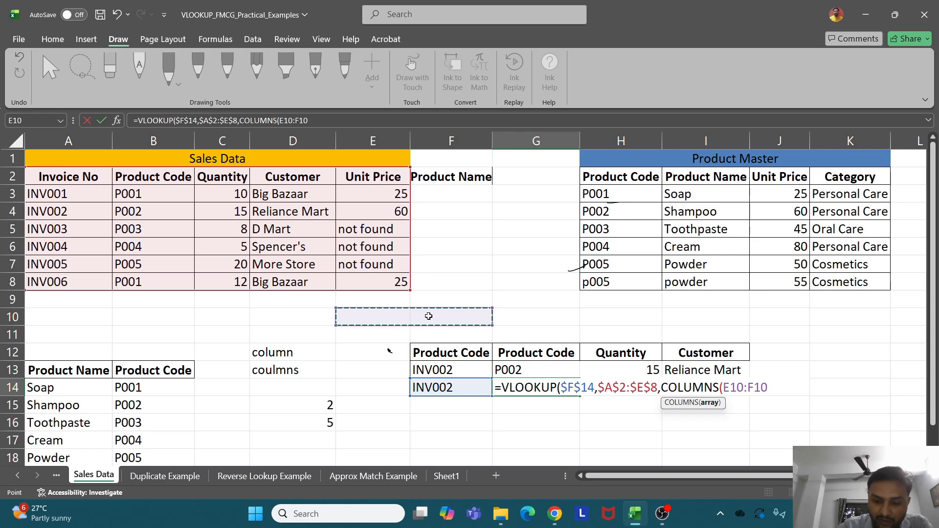
{"action": "type", "text": "),"}
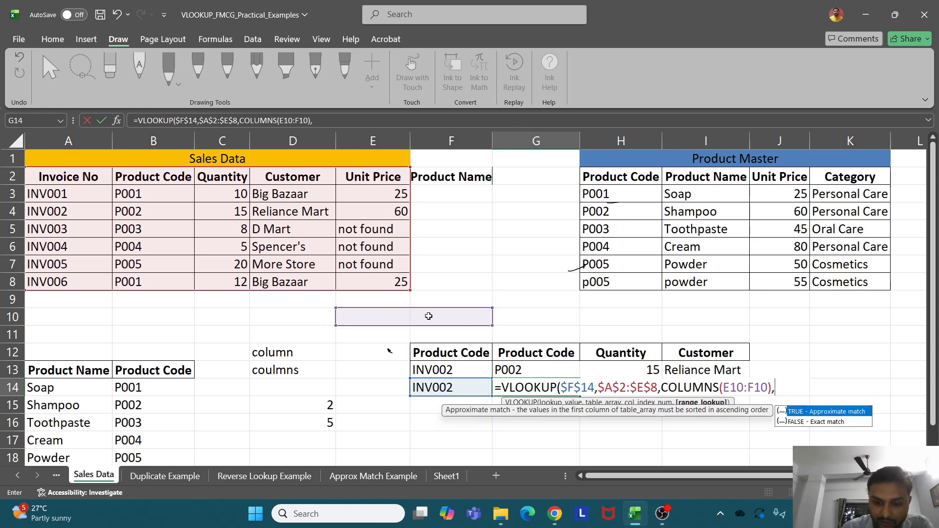
{"action": "type", "text": "0)"}
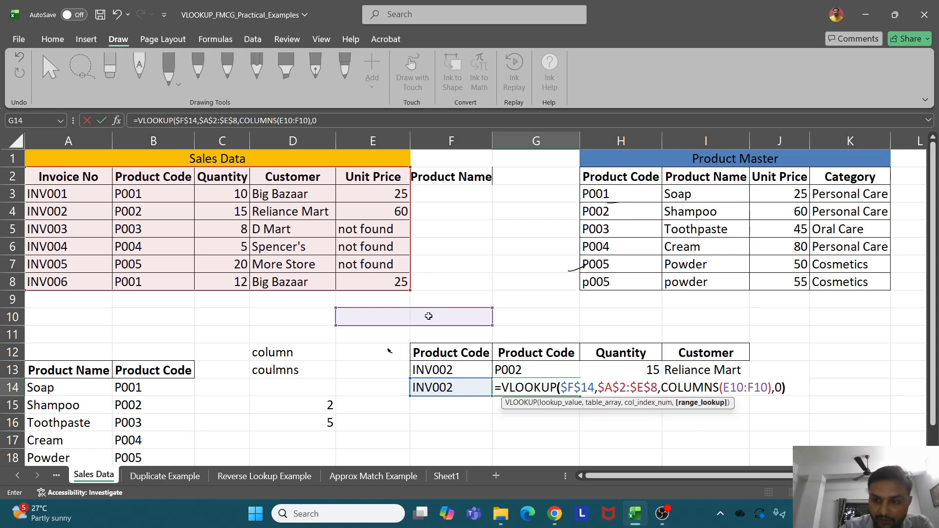
{"action": "key", "text": "Return"}
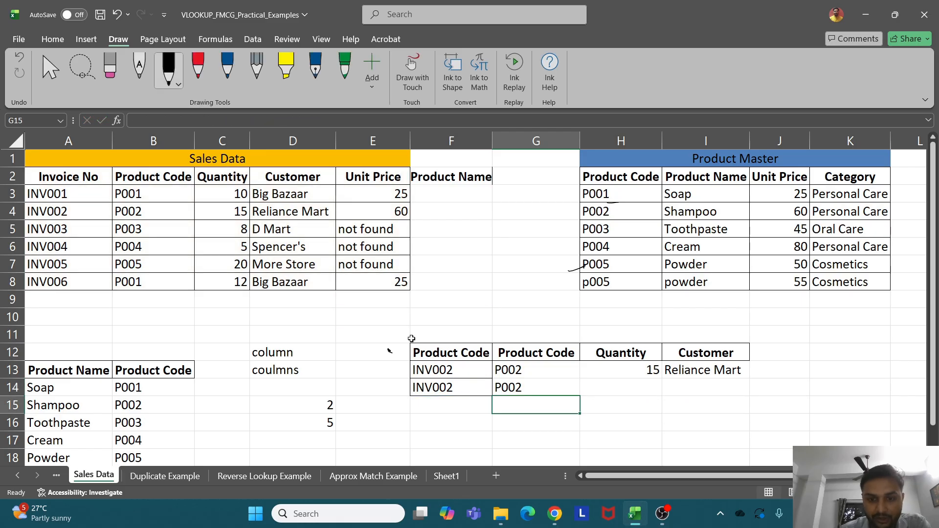
Fill G14 across to I14, then anchor G14's COLUMNS range at $E$10:F10
{"action": "left_click", "coordinate": [542, 390]}
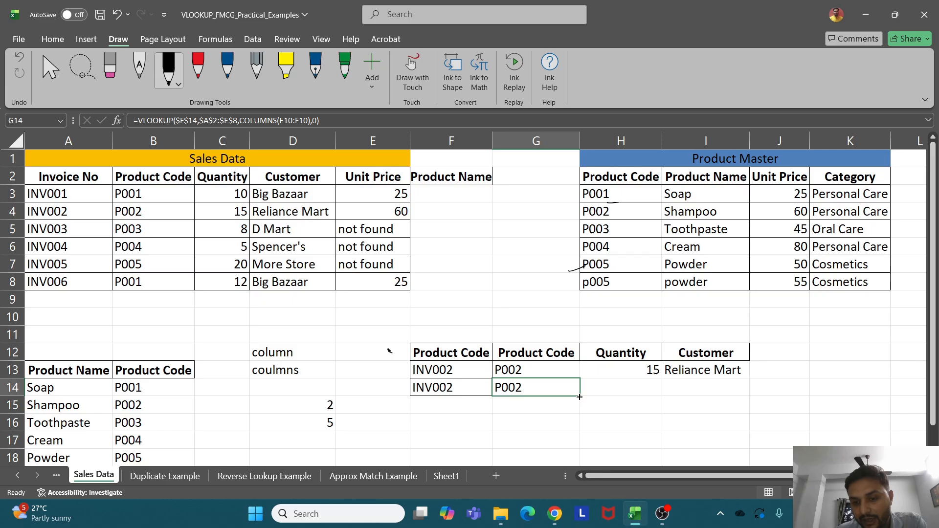
{"action": "left_click_drag", "start_coordinate": [579, 397], "coordinate": [723, 396]}
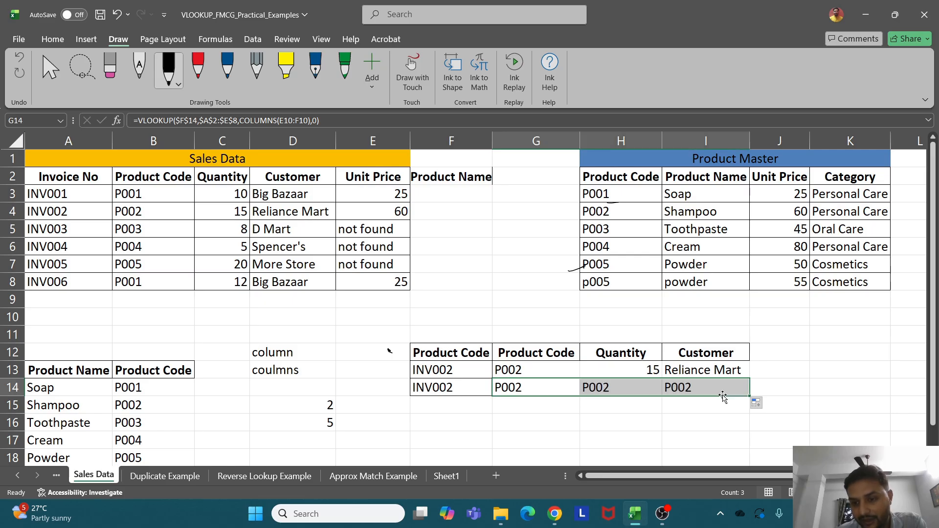
{"action": "double_click", "coordinate": [504, 389]}
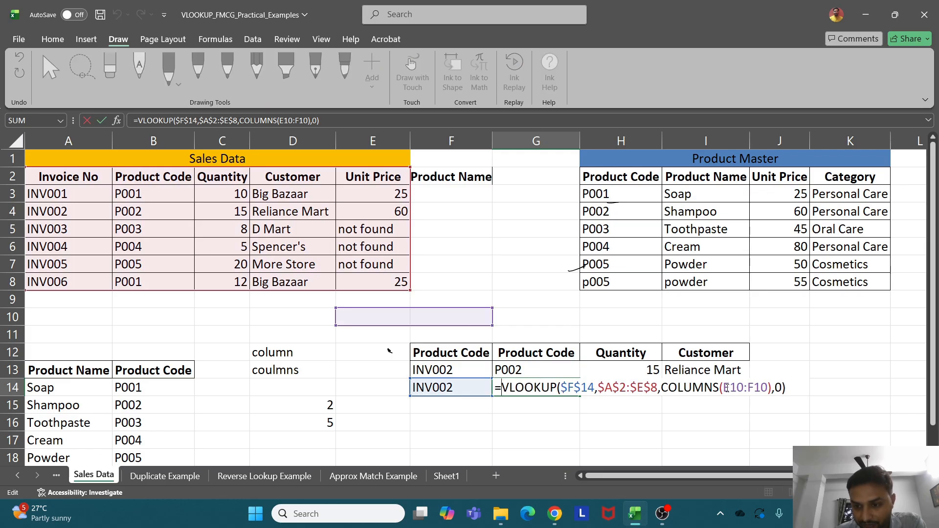
{"action": "left_click_drag", "start_coordinate": [723, 388], "coordinate": [743, 387]}
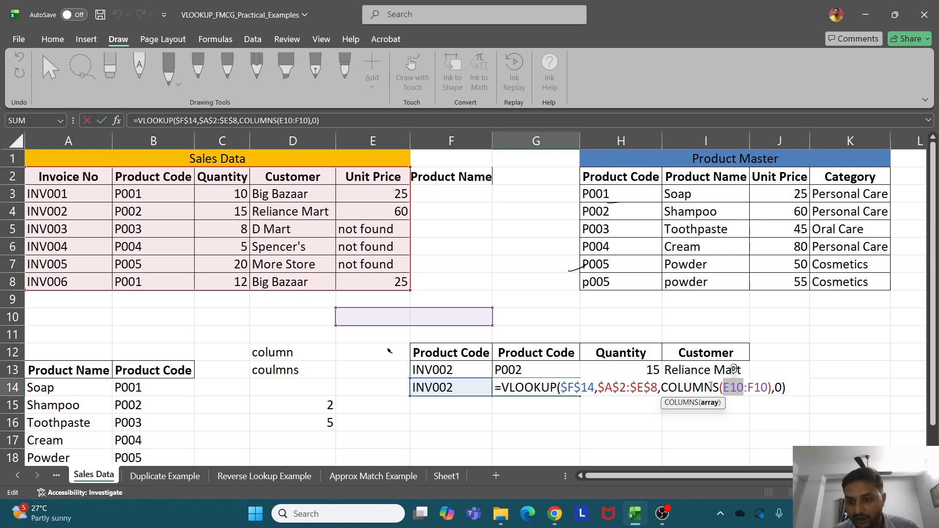
{"action": "key", "text": "F4"}
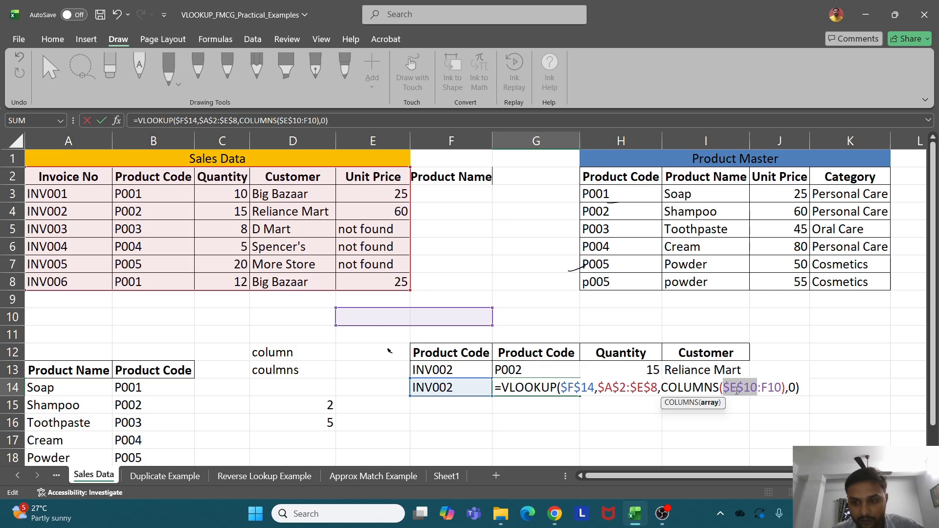
{"action": "key", "text": "Return"}
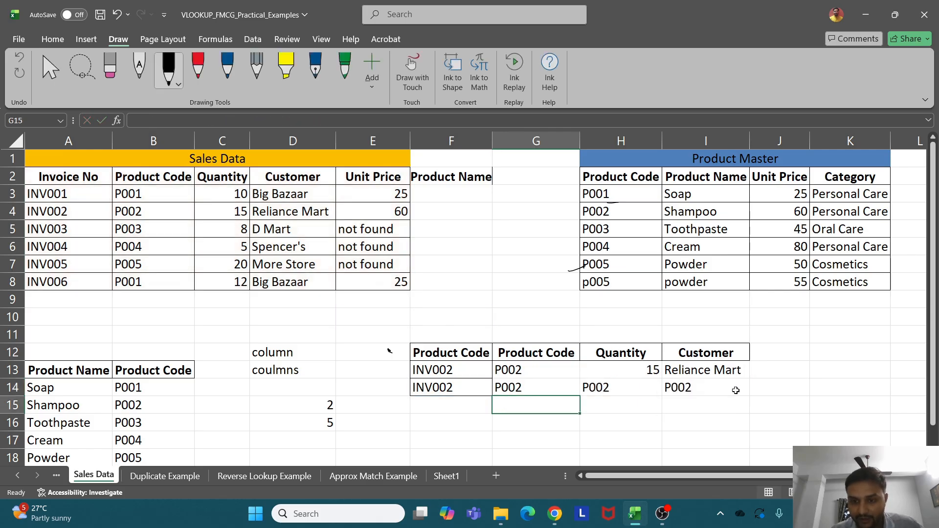
Refill the corrected G14 formula to I14, giving 15 and Reliance Mart, then view Sheet1's notes
{"action": "left_click", "coordinate": [567, 389]}
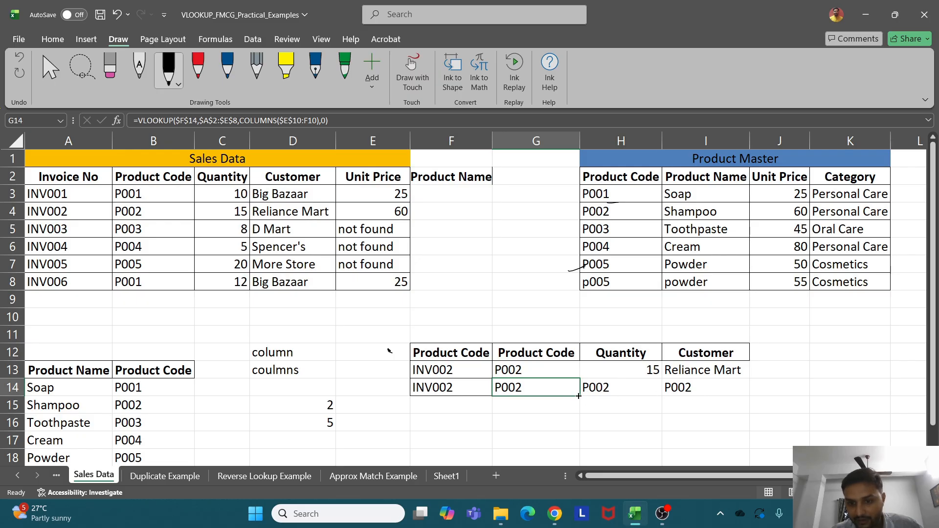
{"action": "left_click_drag", "start_coordinate": [580, 396], "coordinate": [718, 391]}
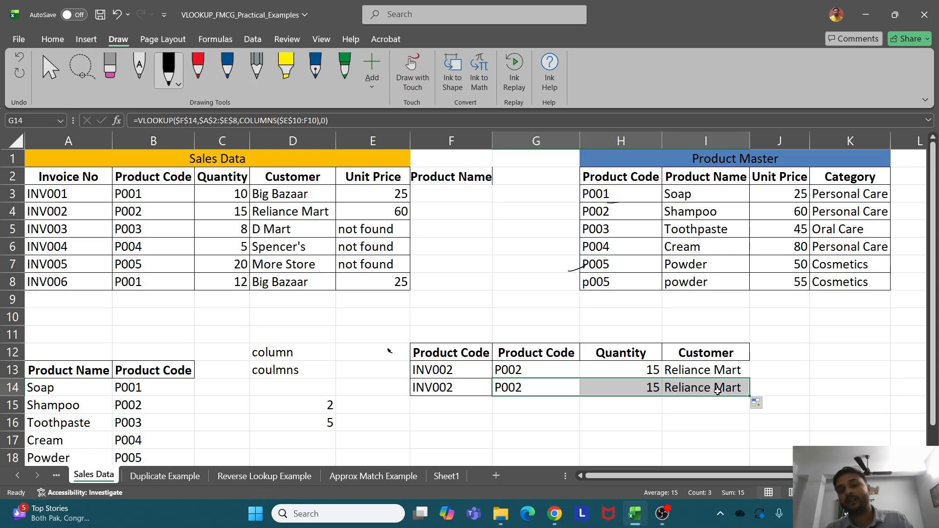
{"action": "left_click", "coordinate": [444, 476]}
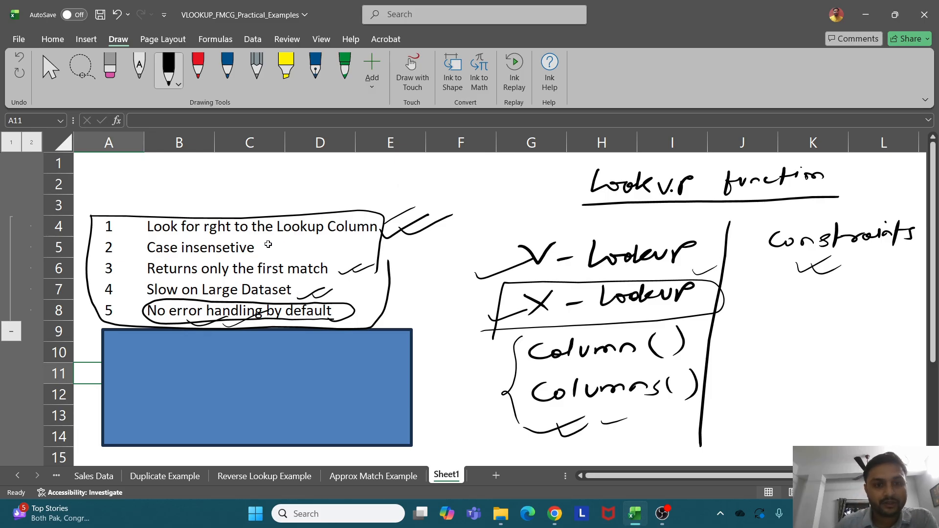
Back on Sales Data, clear the old Unit Price formulas in E3:E8
{"action": "left_click", "coordinate": [106, 476]}
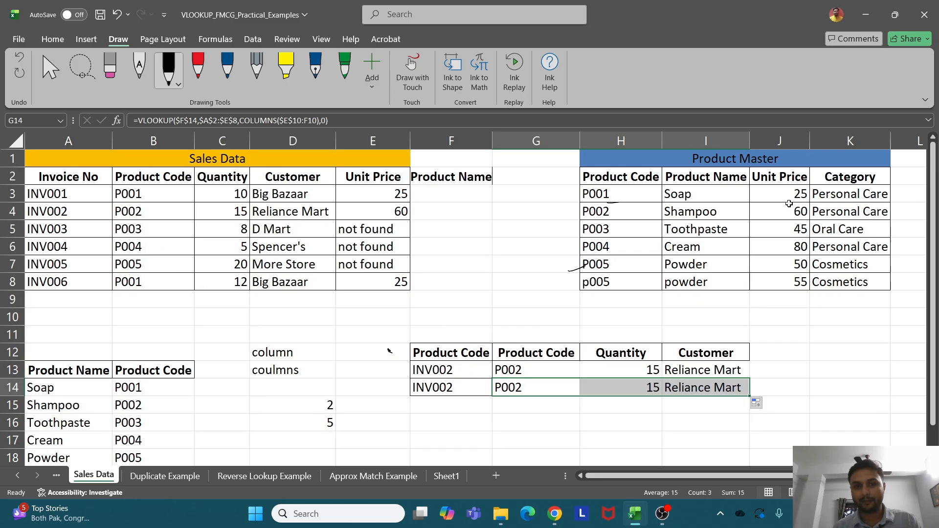
{"action": "left_click", "coordinate": [391, 199]}
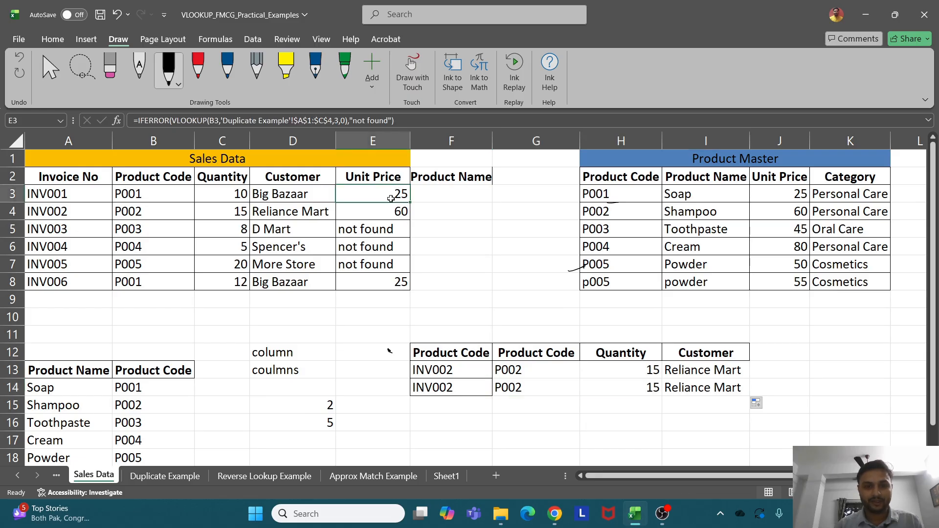
{"action": "left_click_drag", "start_coordinate": [391, 198], "coordinate": [391, 288]}
{"action": "key", "text": "Delete"}
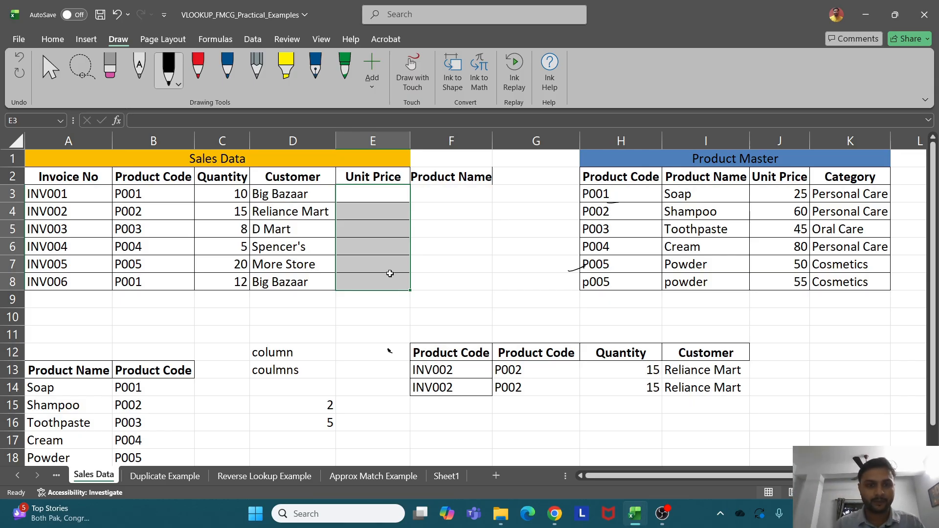
Enter =XLOOKUP(B3,H3:H8,J3:J8) in E3, returning a Unit Price of 25
{"action": "left_click", "coordinate": [390, 203]}
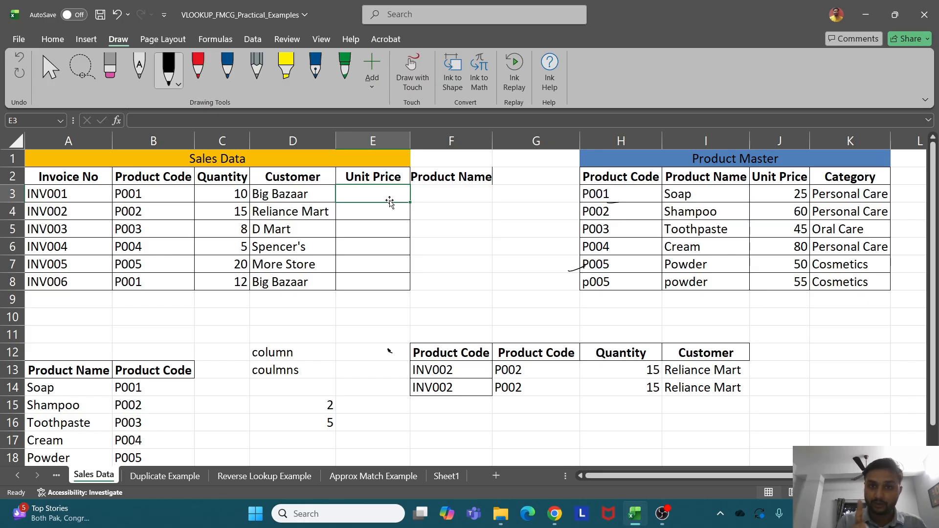
{"action": "type", "text": "="}
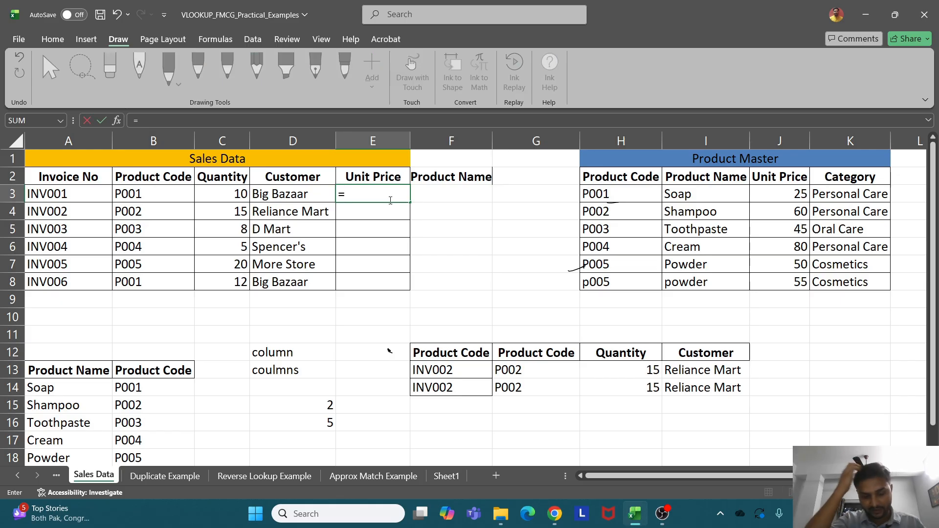
{"action": "type", "text": "xlo"}
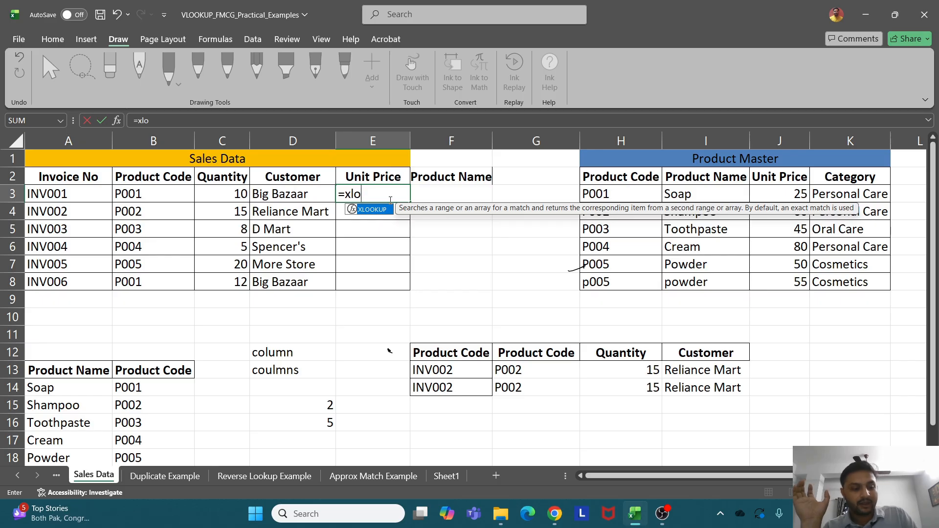
{"action": "key", "text": "Tab"}
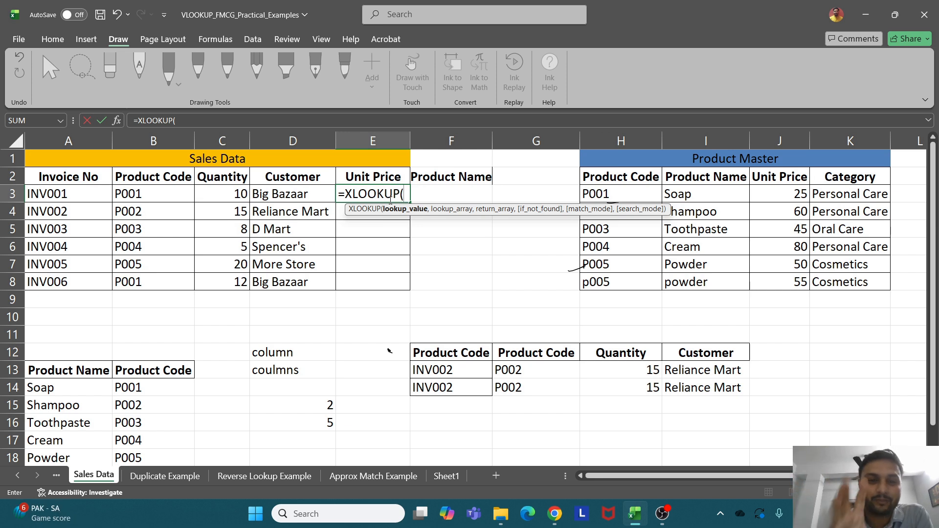
{"action": "left_click", "coordinate": [150, 196]}
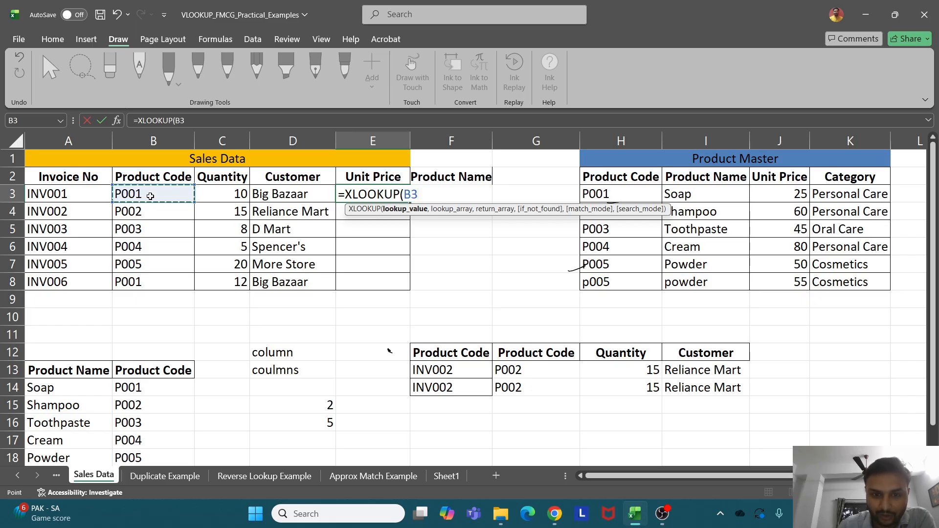
{"action": "type", "text": ","}
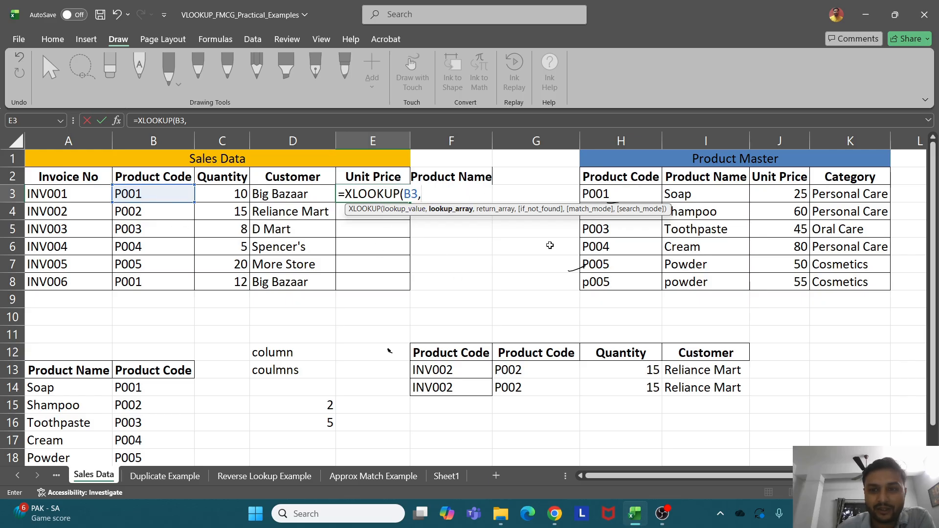
{"action": "left_click_drag", "start_coordinate": [622, 195], "coordinate": [623, 283]}
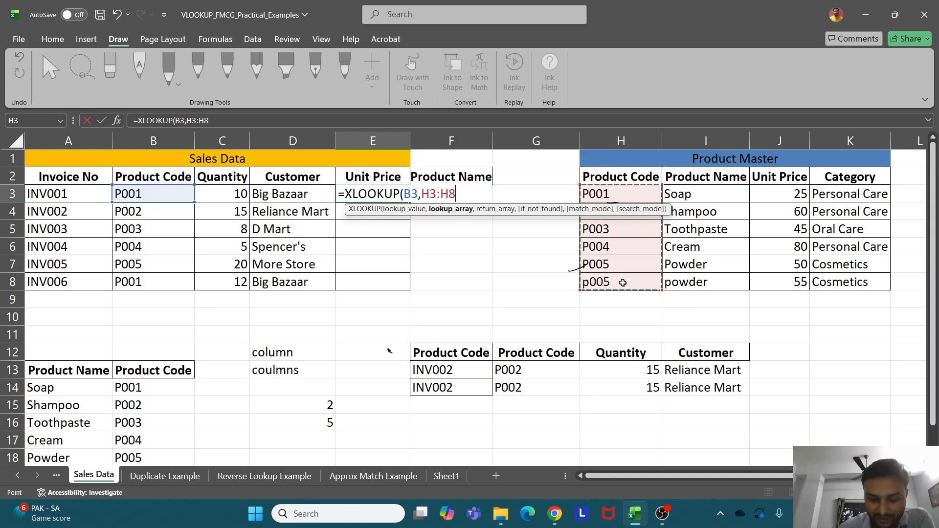
{"action": "type", "text": ","}
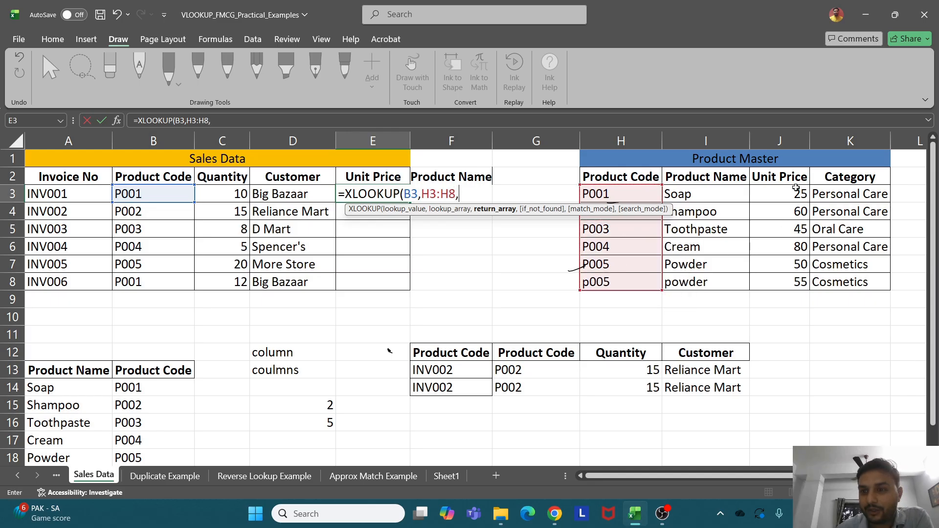
{"action": "left_click_drag", "start_coordinate": [797, 195], "coordinate": [802, 283]}
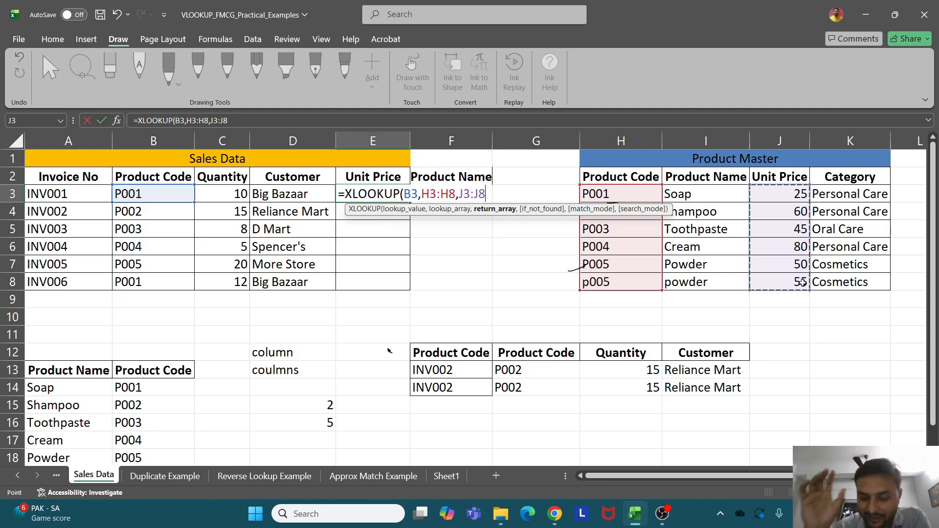
{"action": "type", "text": ")"}
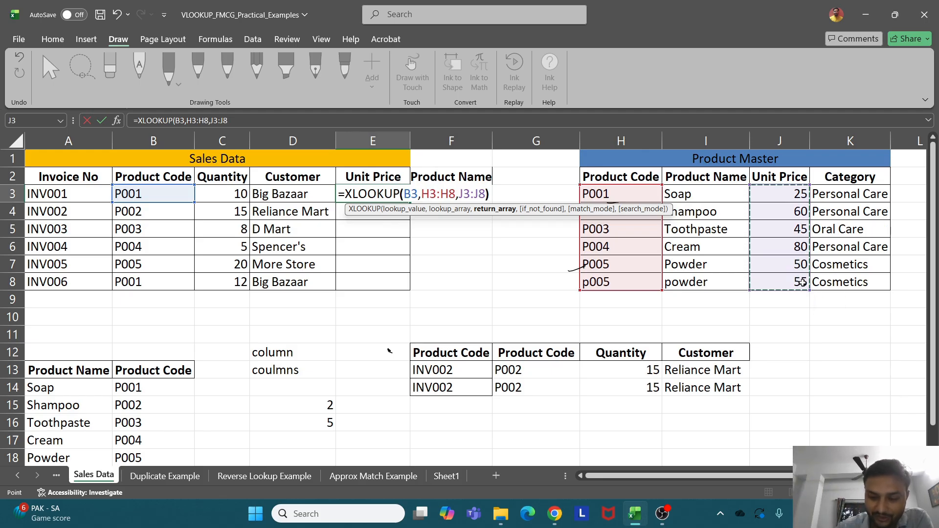
{"action": "key", "text": "Return"}
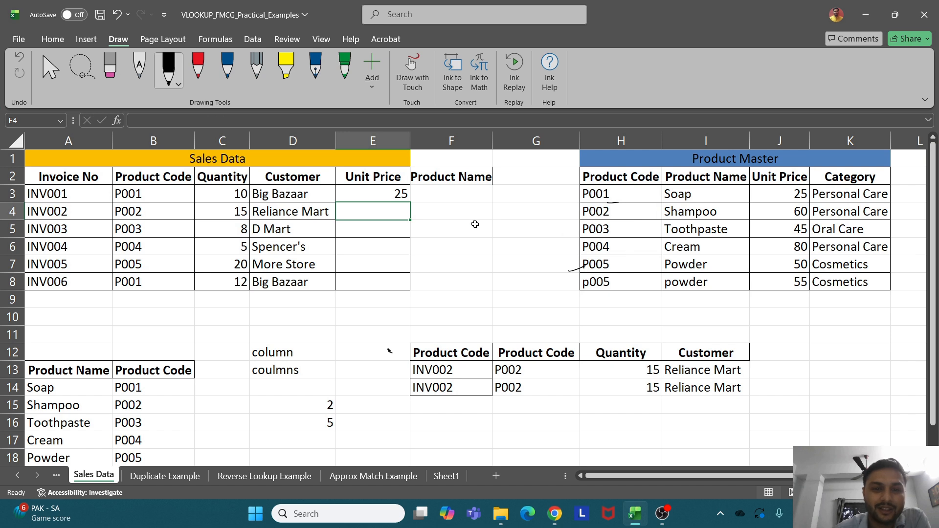
Fill E3's XLOOKUP down to E8, giving 25, 60, 45, 80, 50 and #N/A
{"action": "left_click", "coordinate": [410, 196]}
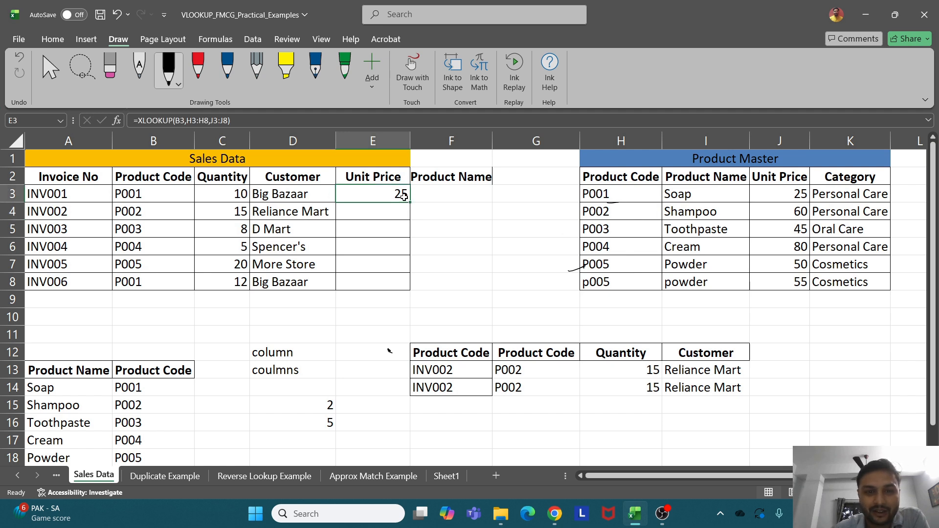
{"action": "left_click_drag", "start_coordinate": [410, 201], "coordinate": [410, 286]}
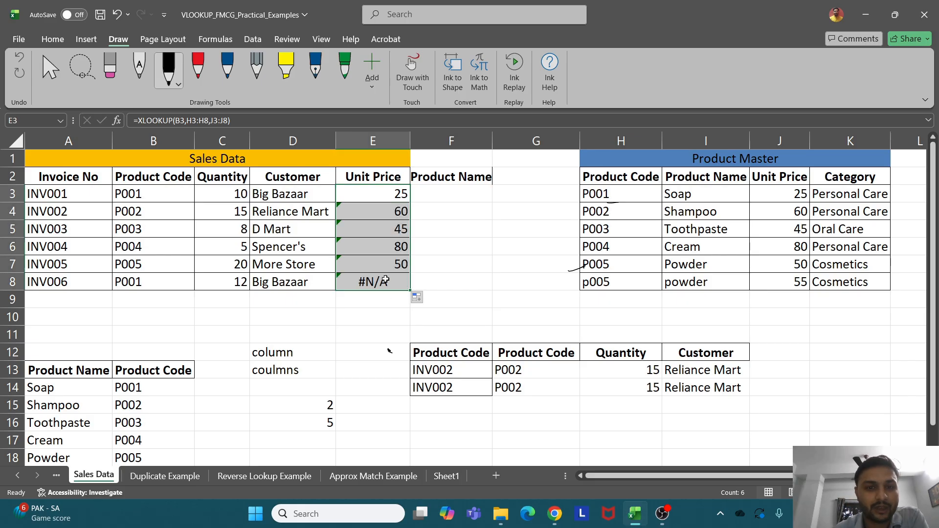
{"action": "left_click", "coordinate": [397, 198]}
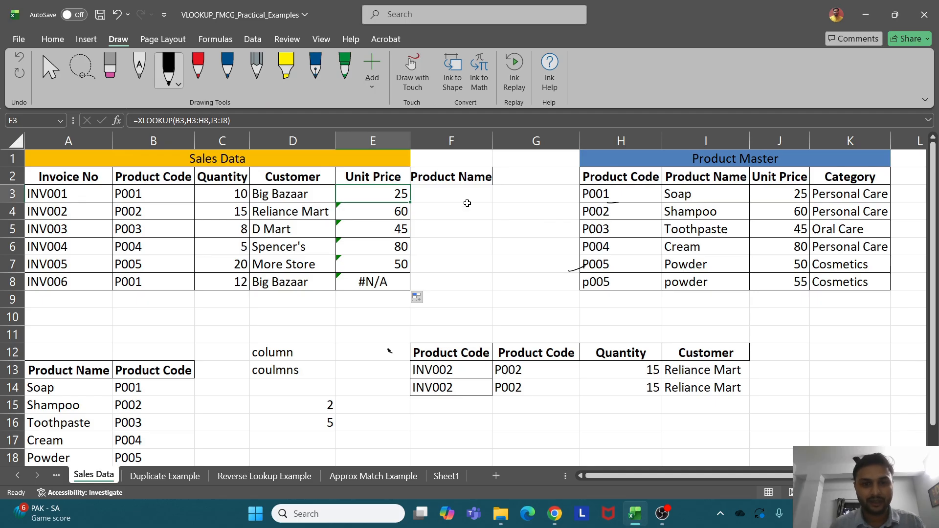
Glance at Sheet1's lookup notes, then return to Sales Data and cancel the stray E3 edit
{"action": "type", "text": "="}
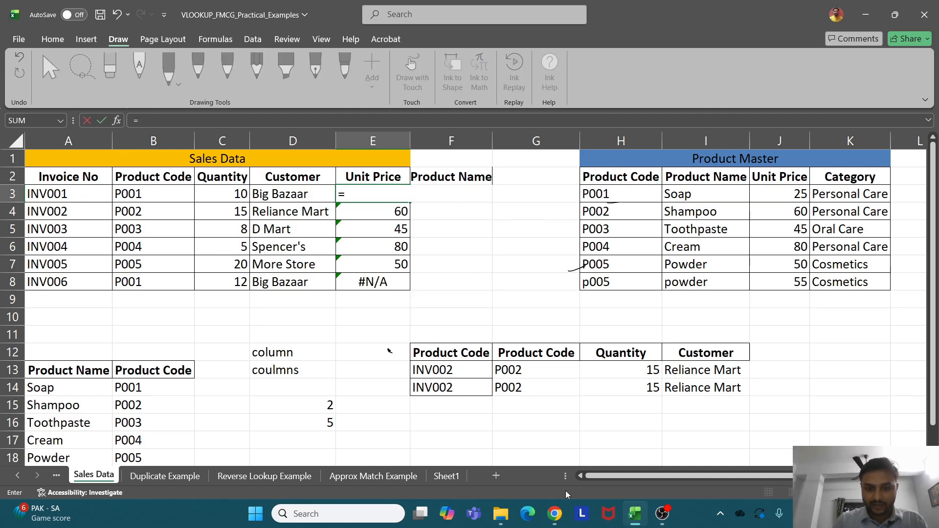
{"action": "left_click", "coordinate": [442, 480]}
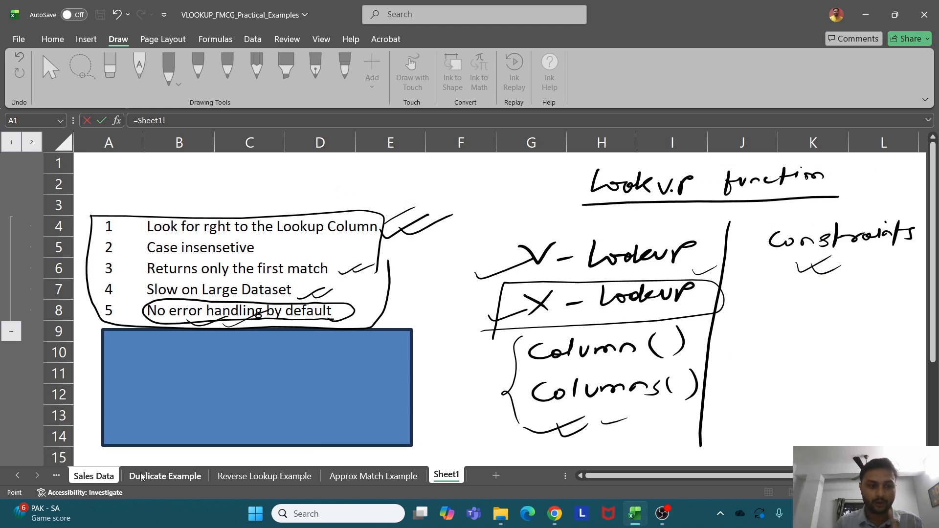
{"action": "left_click", "coordinate": [93, 476]}
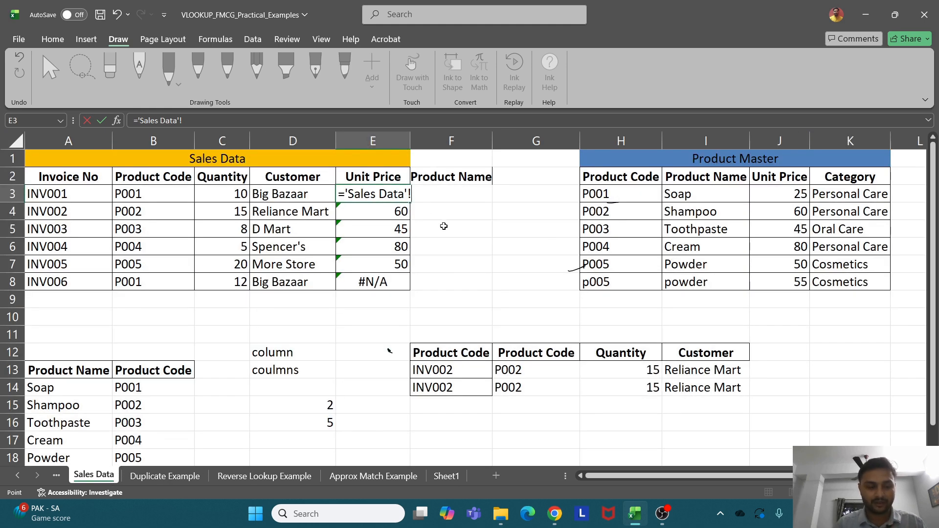
{"action": "key", "text": "Escape"}
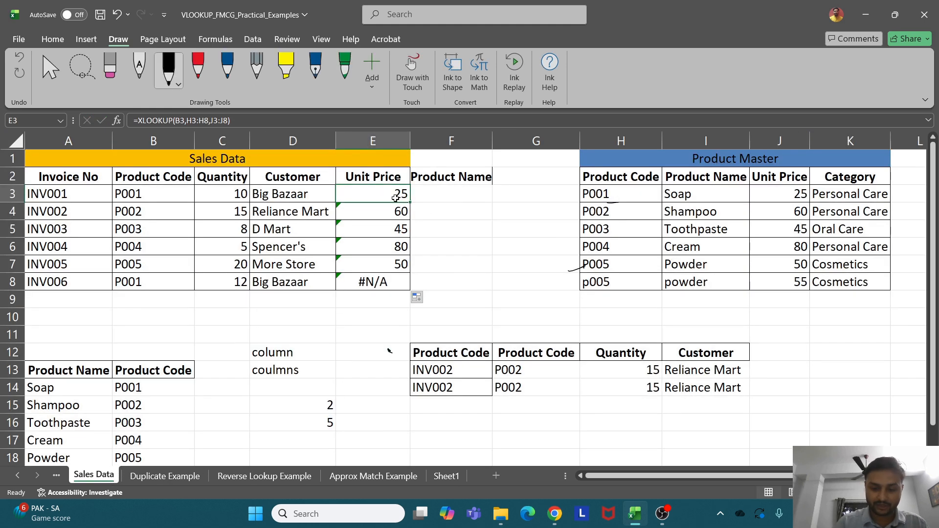
Begin E3's formula as =XLOOKUP(B3,$H$3:$H$8,$J$3:$J$8, with absolute lookup and return ranges
{"action": "type", "text": "=xlo"}
{"action": "key", "text": "Tab"}
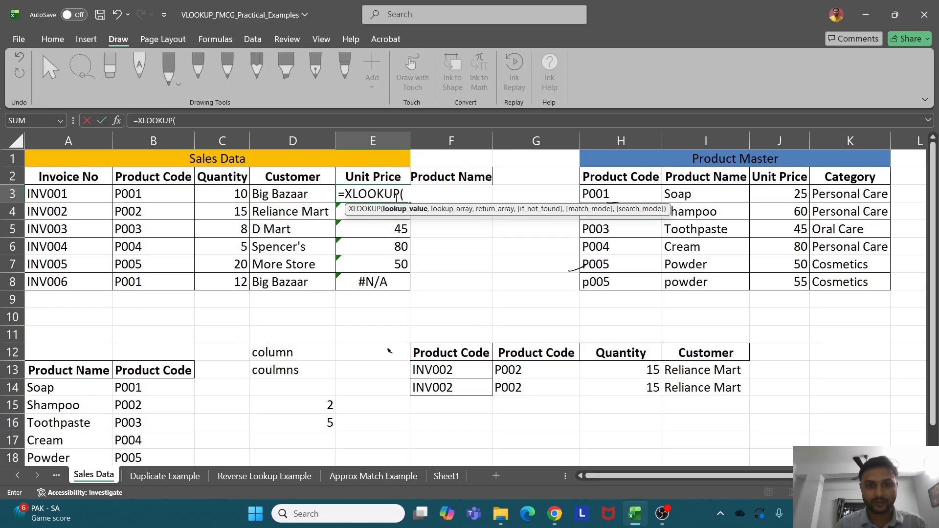
{"action": "left_click", "coordinate": [156, 194]}
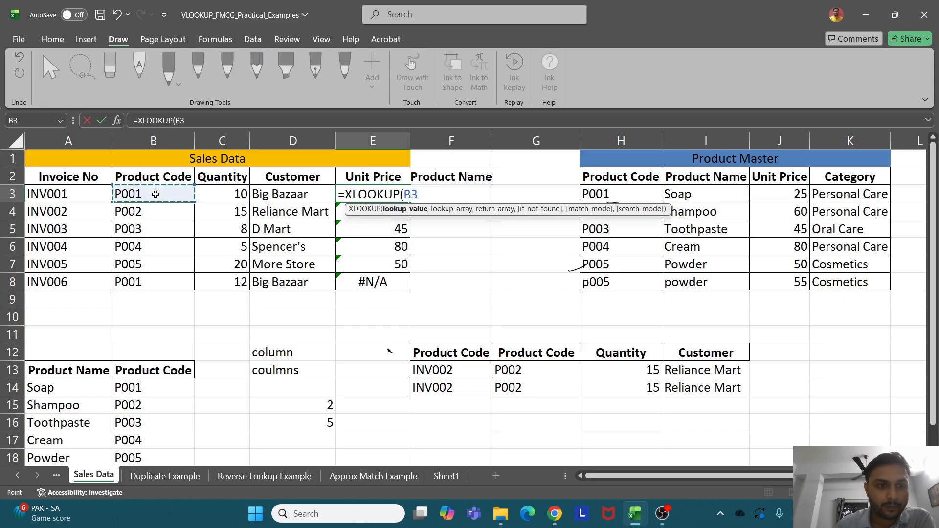
{"action": "type", "text": ","}
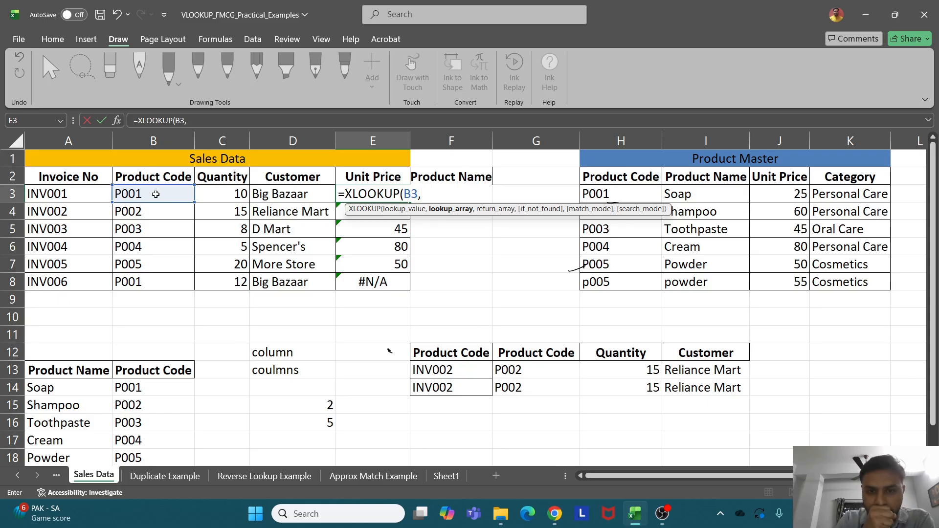
{"action": "left_click_drag", "start_coordinate": [606, 194], "coordinate": [608, 278]}
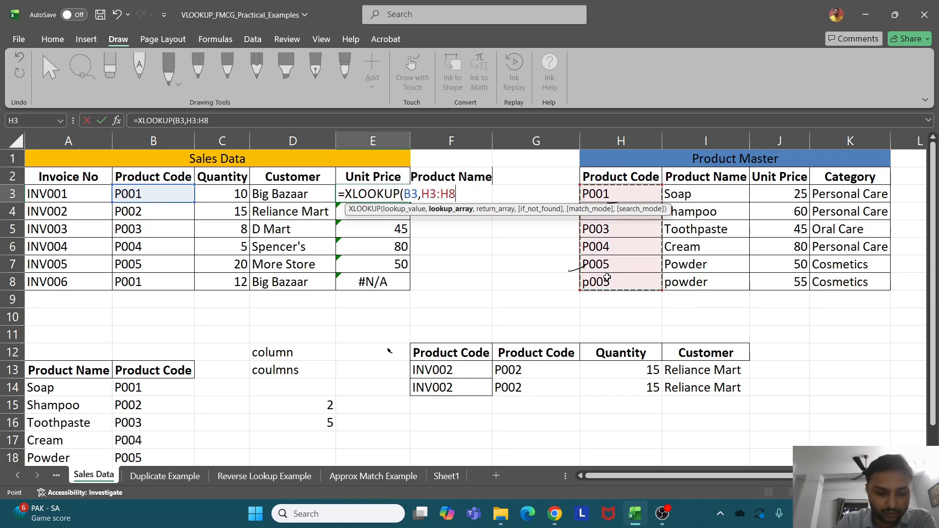
{"action": "key", "text": "F4"}
{"action": "type", "text": ","}
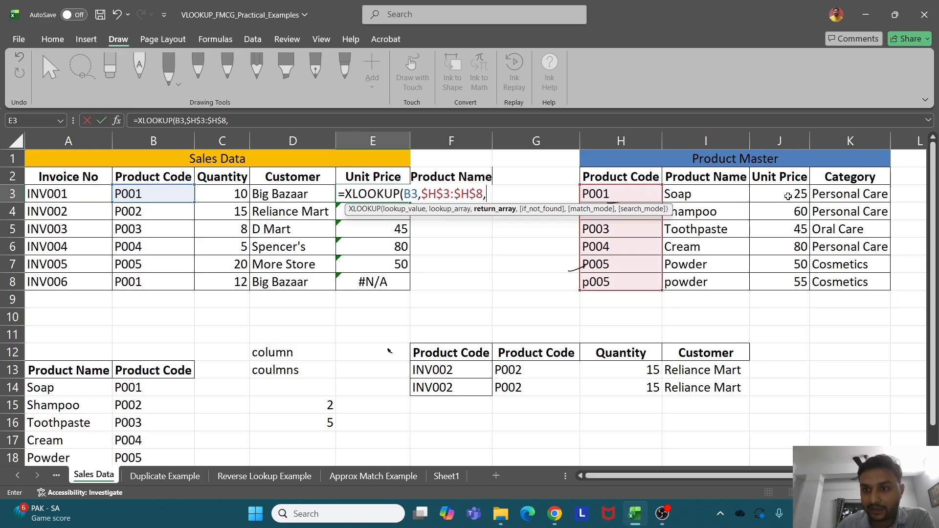
{"action": "left_click_drag", "start_coordinate": [788, 197], "coordinate": [786, 283]}
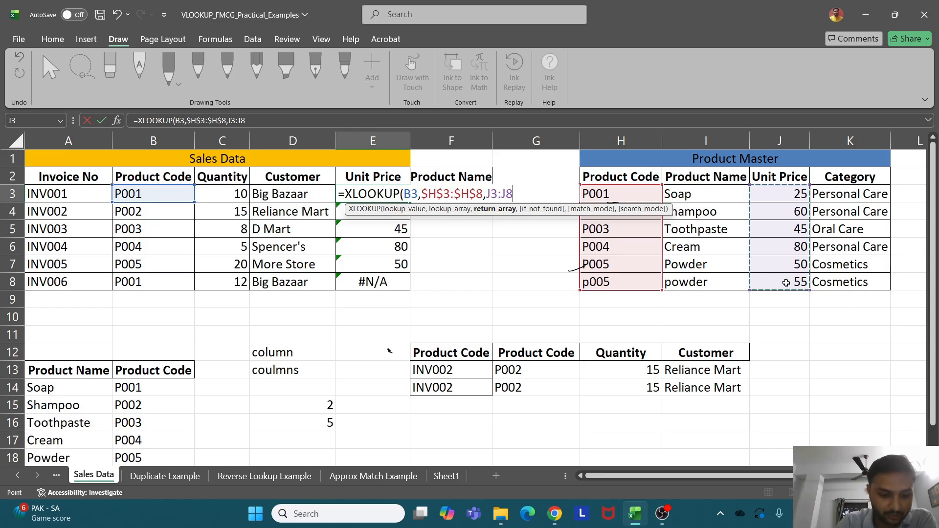
{"action": "key", "text": "F4"}
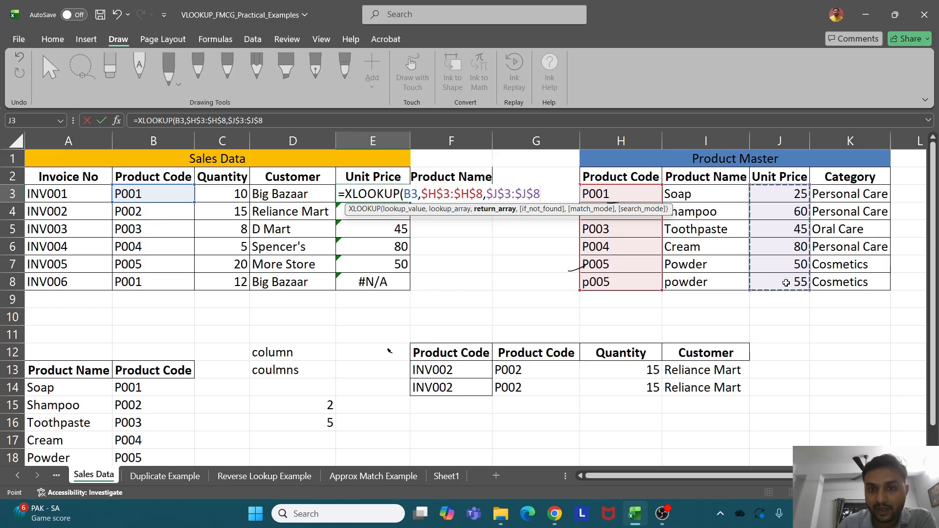
{"action": "type", "text": ","}
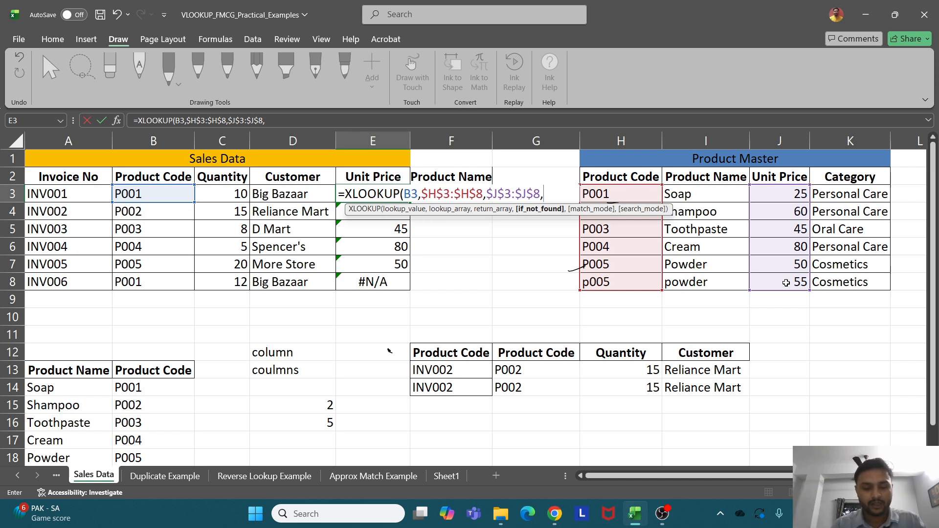
Finish E3's XLOOKUP with if_not_found 0, match mode 0 and search mode 1 (first-to-last)
{"action": "type", "text": "0"}
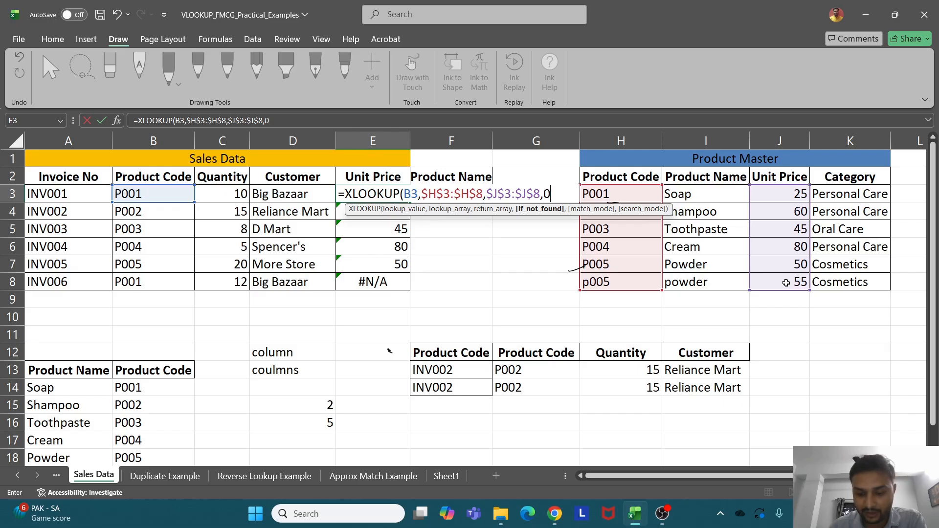
{"action": "type", "text": ","}
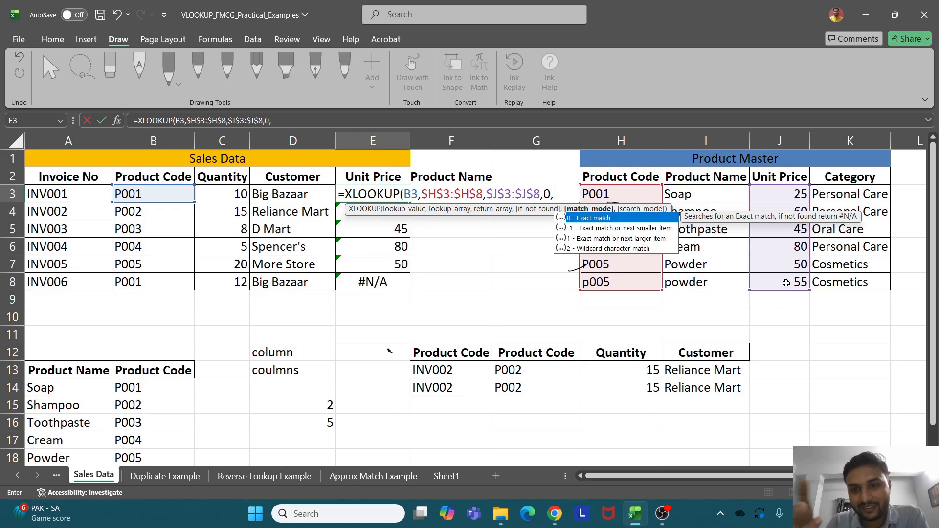
{"action": "type", "text": "0"}
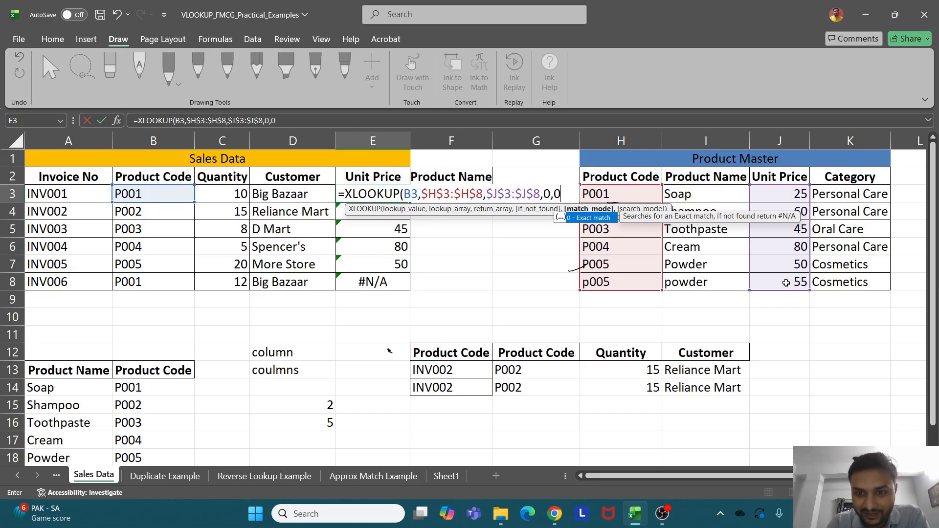
{"action": "type", "text": ","}
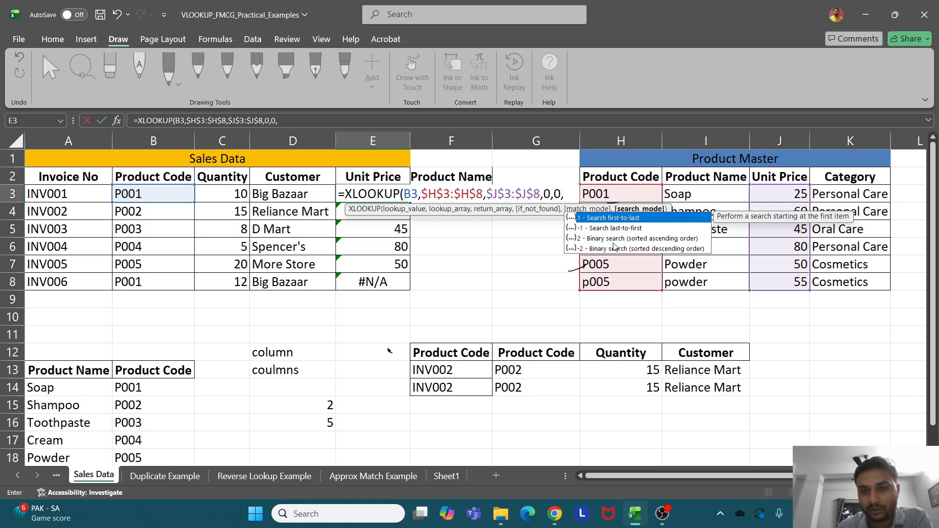
{"action": "double_click", "coordinate": [610, 219]}
{"action": "type", "text": ")"}
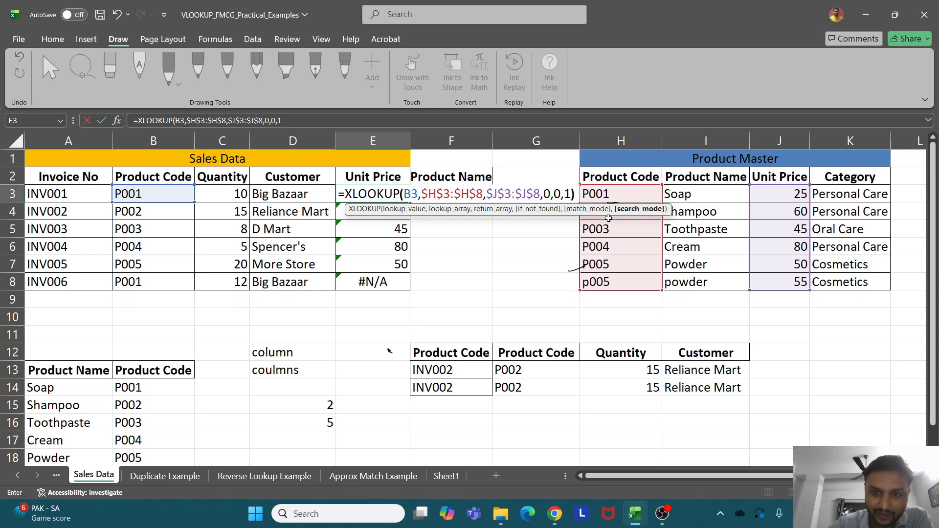
{"action": "key", "text": "Return"}
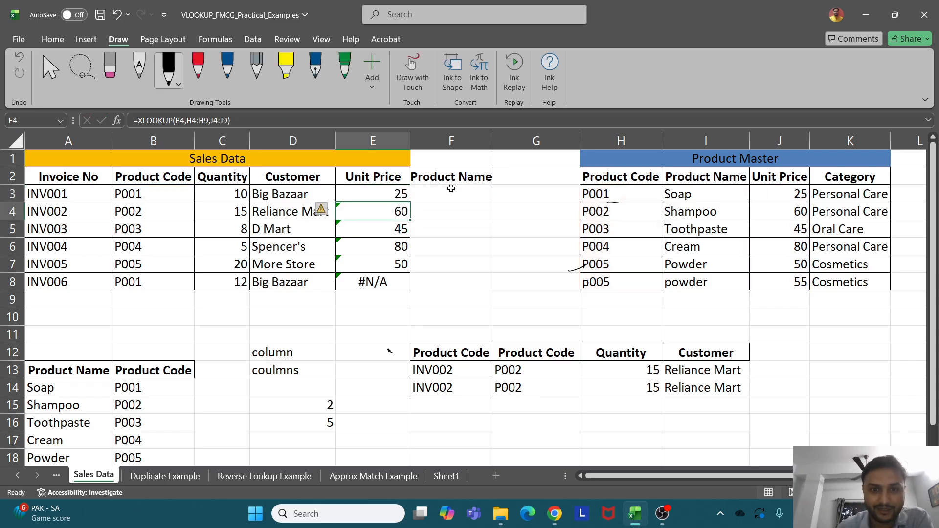
Fill the formula down to E8, which now returns 25, and switch to Sheet1
{"action": "left_click", "coordinate": [386, 195]}
{"action": "left_click_drag", "start_coordinate": [410, 202], "coordinate": [398, 289]}
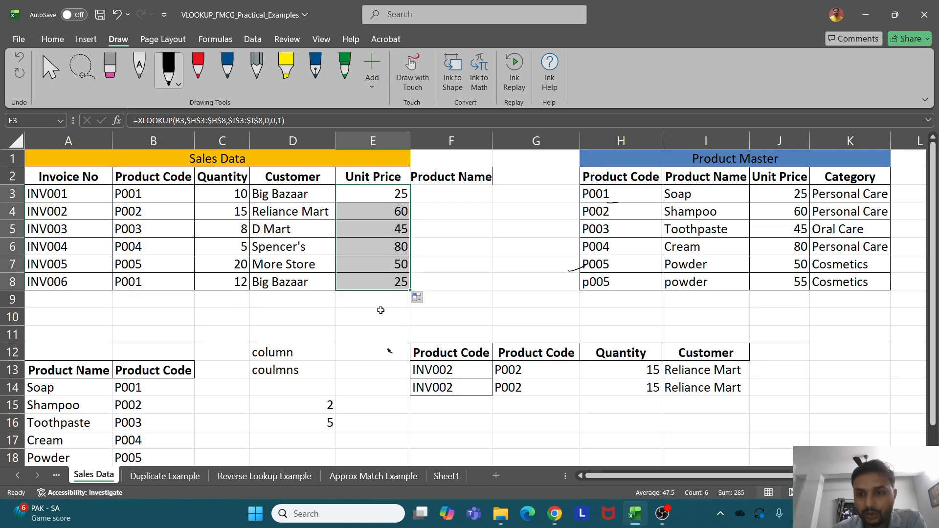
{"action": "left_click", "coordinate": [446, 476]}
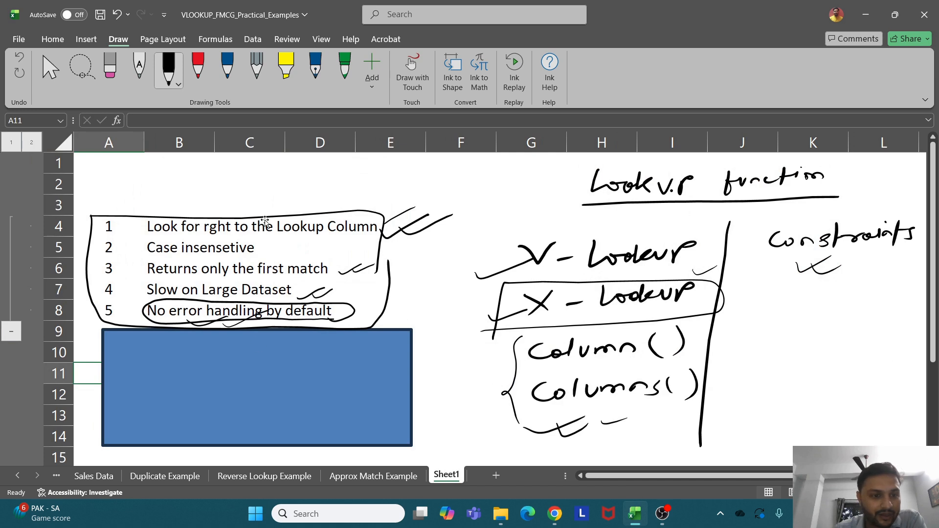
Move the ink loop onto the blue rectangle, then mark the X-Lookup note in red and green ink
{"action": "mouse_move", "coordinate": [264, 221]}
{"action": "left_mouse_down"}
{"action": "mouse_move", "coordinate": [267, 276]}
{"action": "mouse_move", "coordinate": [295, 370]}
{"action": "left_mouse_up"}
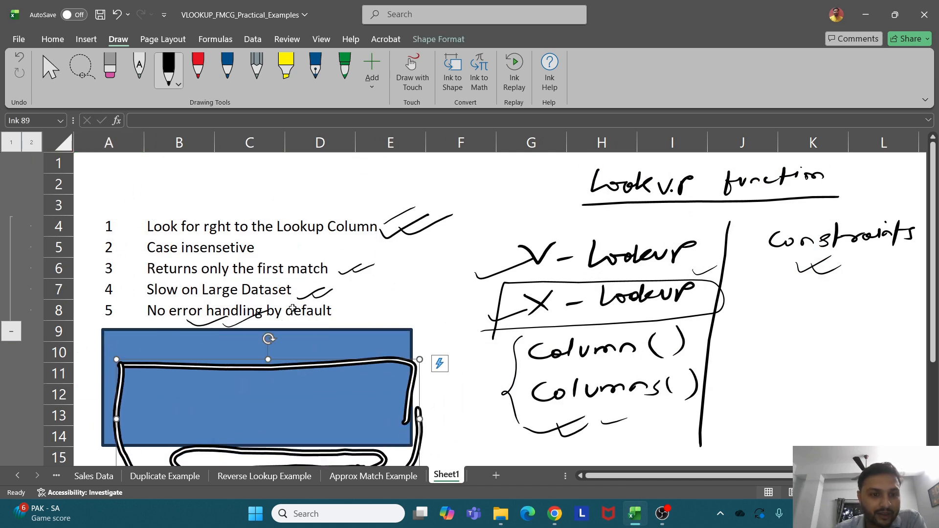
{"action": "left_click", "coordinate": [295, 278]}
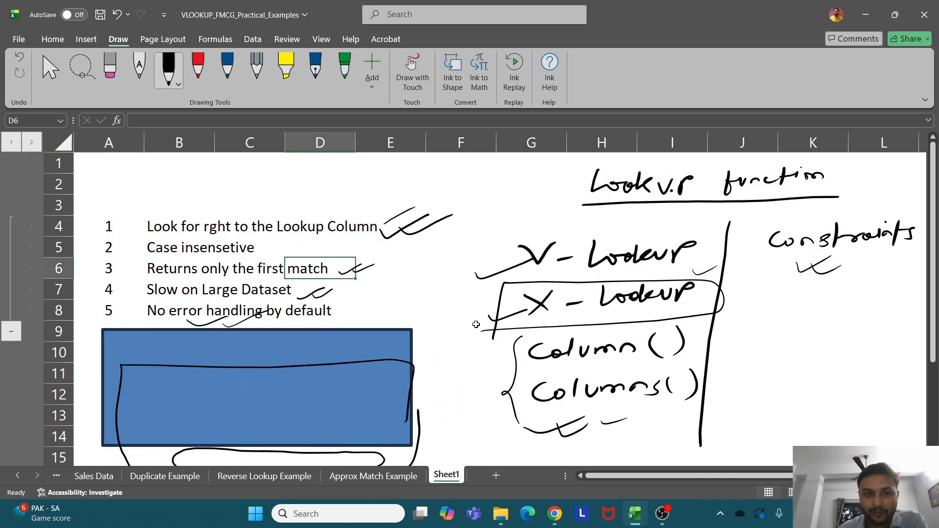
{"action": "left_click", "coordinate": [198, 68]}
{"action": "mouse_move", "coordinate": [430, 282]}
{"action": "left_mouse_down"}
{"action": "mouse_move", "coordinate": [684, 276]}
{"action": "mouse_move", "coordinate": [628, 308]}
{"action": "mouse_move", "coordinate": [447, 299]}
{"action": "mouse_move", "coordinate": [589, 295]}
{"action": "left_mouse_up"}
{"action": "left_click", "coordinate": [345, 63]}
{"action": "mouse_move", "coordinate": [470, 311]}
{"action": "left_mouse_down"}
{"action": "mouse_move", "coordinate": [562, 323]}
{"action": "mouse_move", "coordinate": [592, 313]}
{"action": "left_mouse_up"}
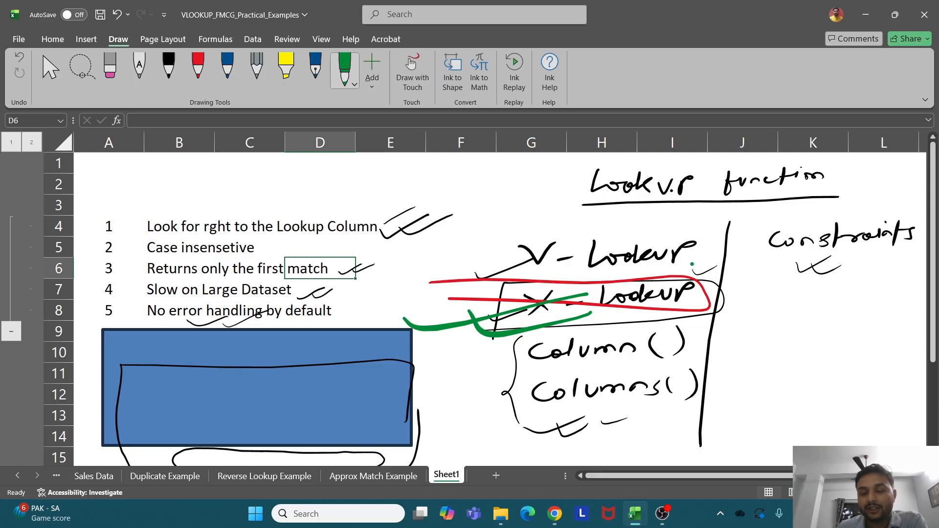